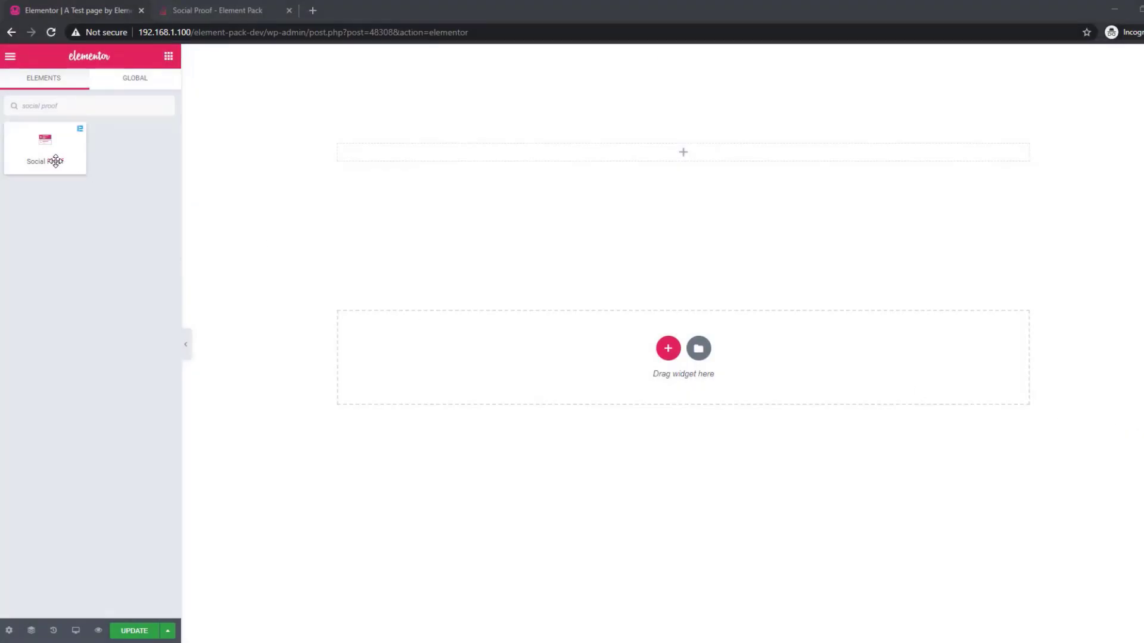
Step: Add the Social Proof widget to the empty section and show only its G2 review
drag(58, 153, 703, 160)
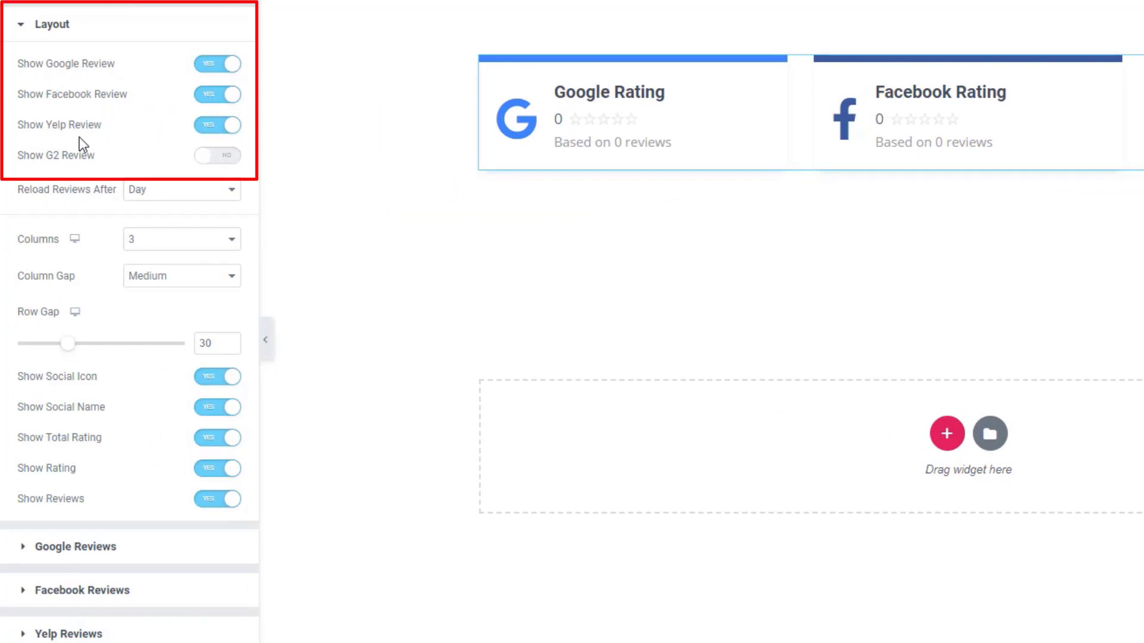
click(212, 69)
click(213, 97)
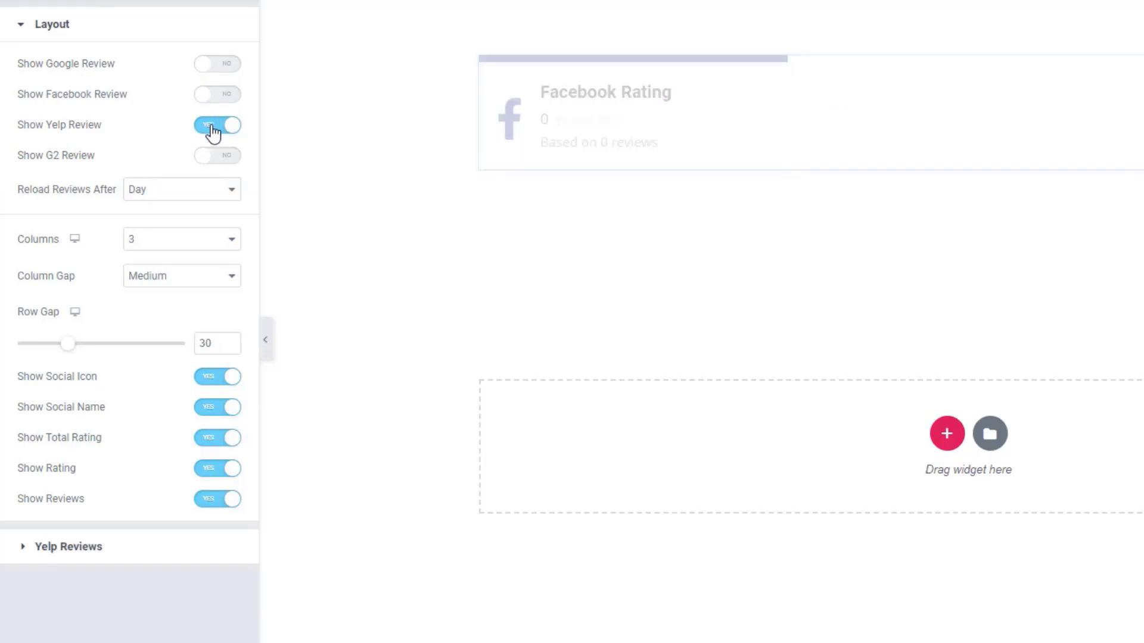
click(212, 127)
click(225, 158)
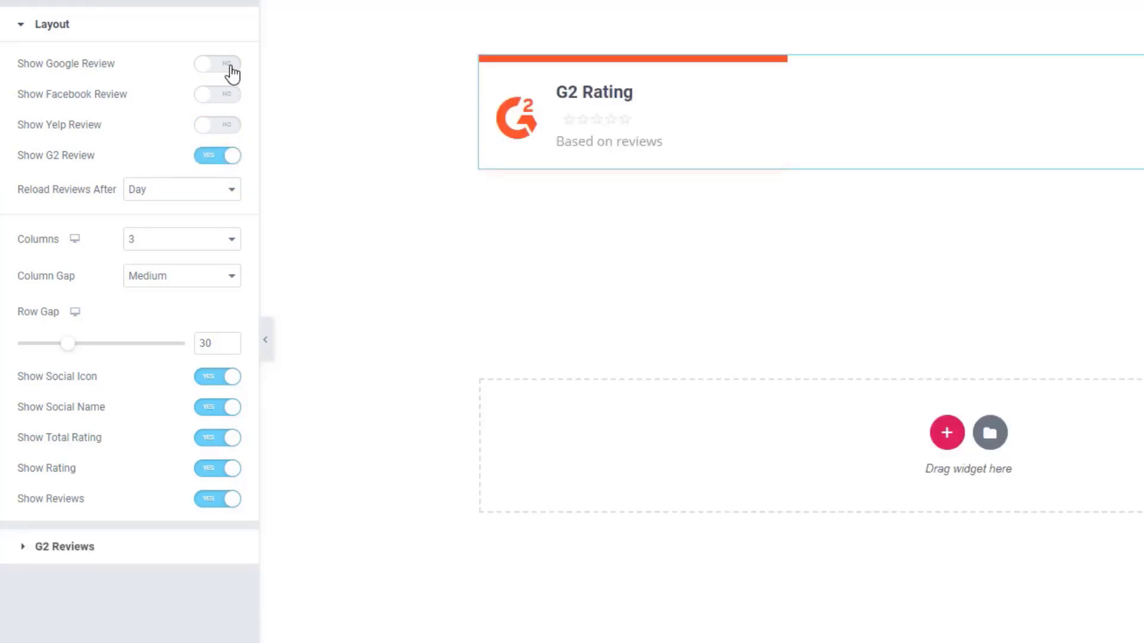
Step: Show the Google and Facebook reviews, hide the G2 review, and view the interval options for reloading reviews
click(227, 66)
click(224, 96)
click(215, 160)
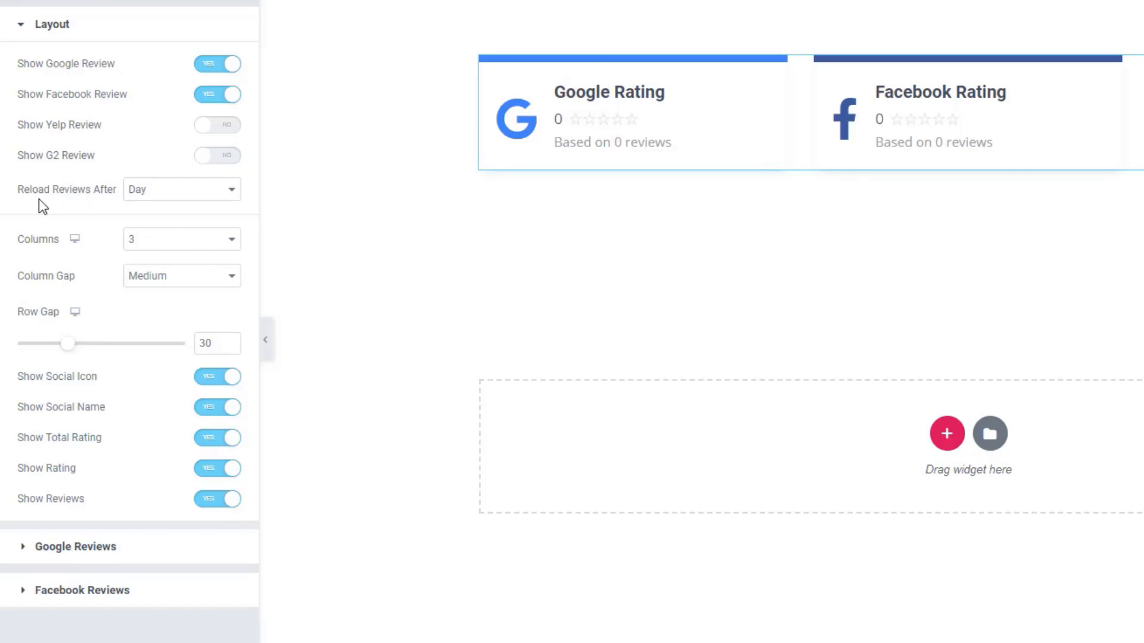
click(232, 192)
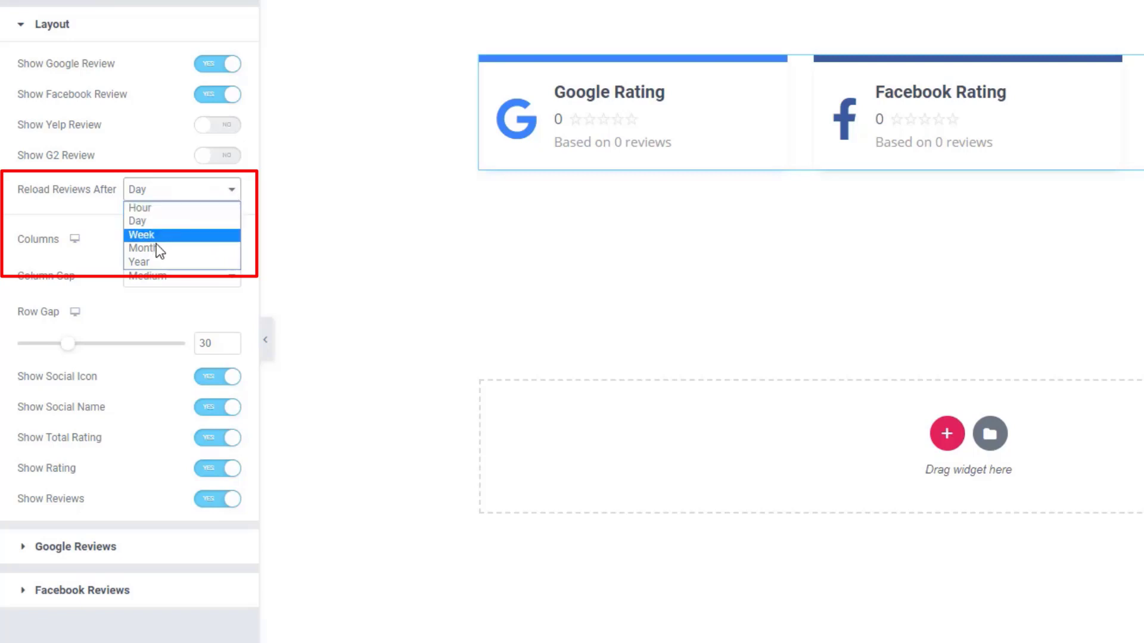
click(115, 199)
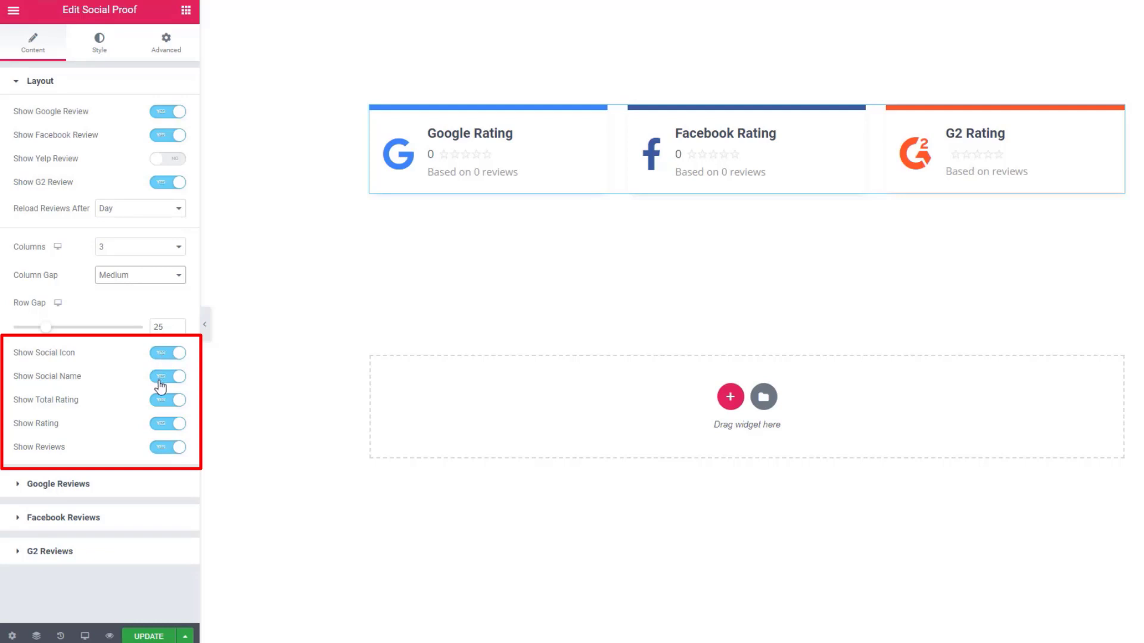
Step: Hide the social icon, social name, total rating, rating and reviews in the Social Proof layout
click(165, 354)
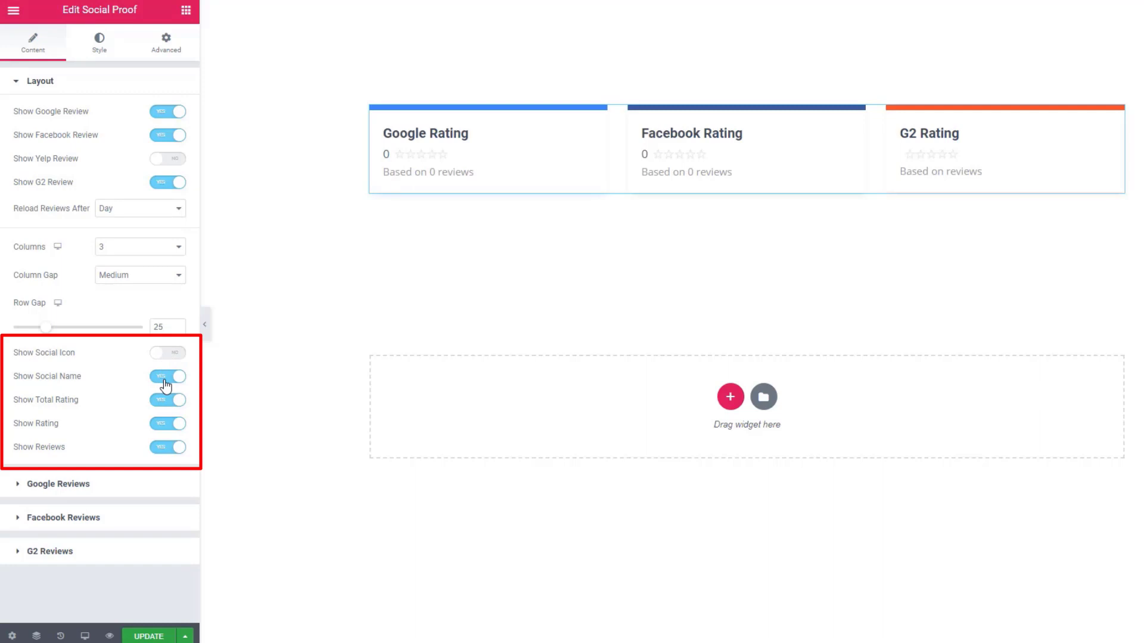
click(165, 383)
click(164, 406)
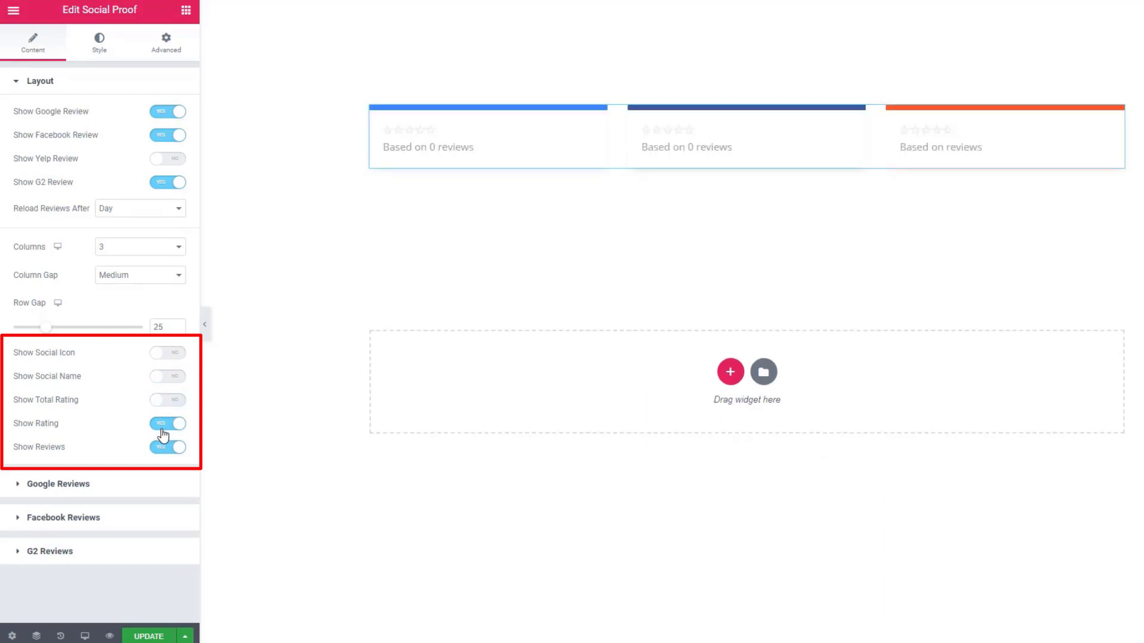
click(164, 432)
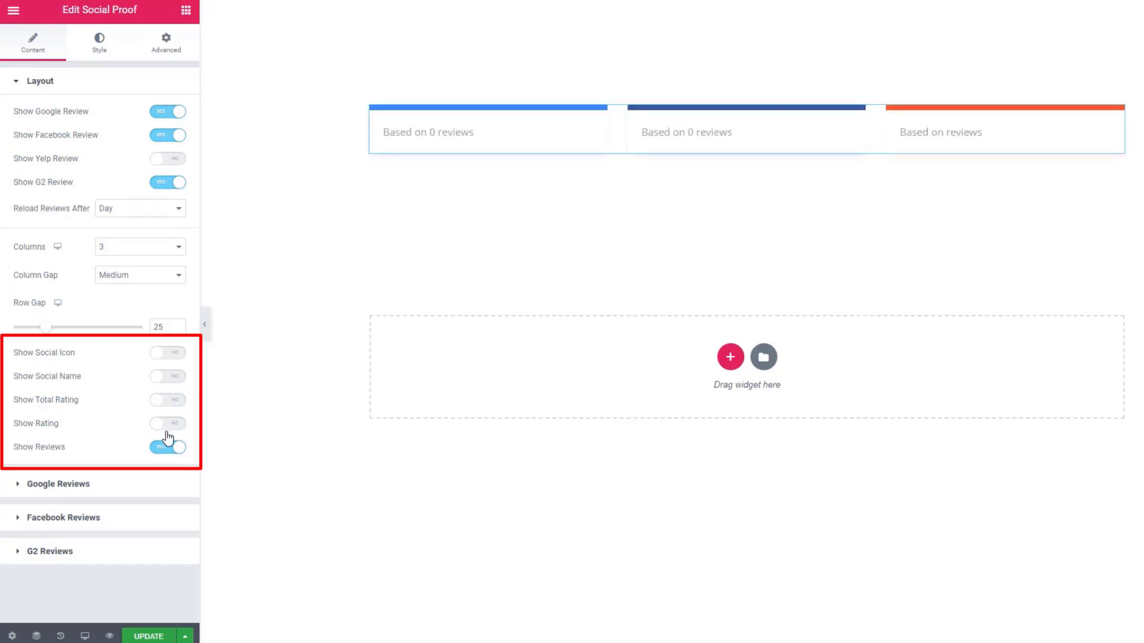
click(162, 450)
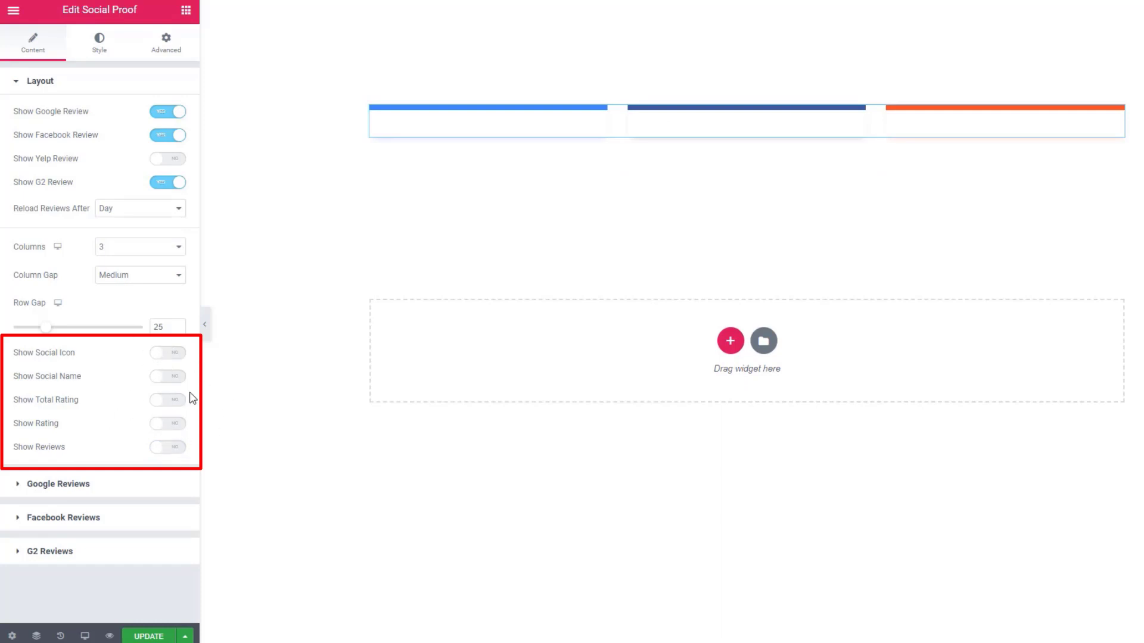
Step: Show the reviews, rating, total rating, social name and social icon again in the Social Proof layout
click(177, 449)
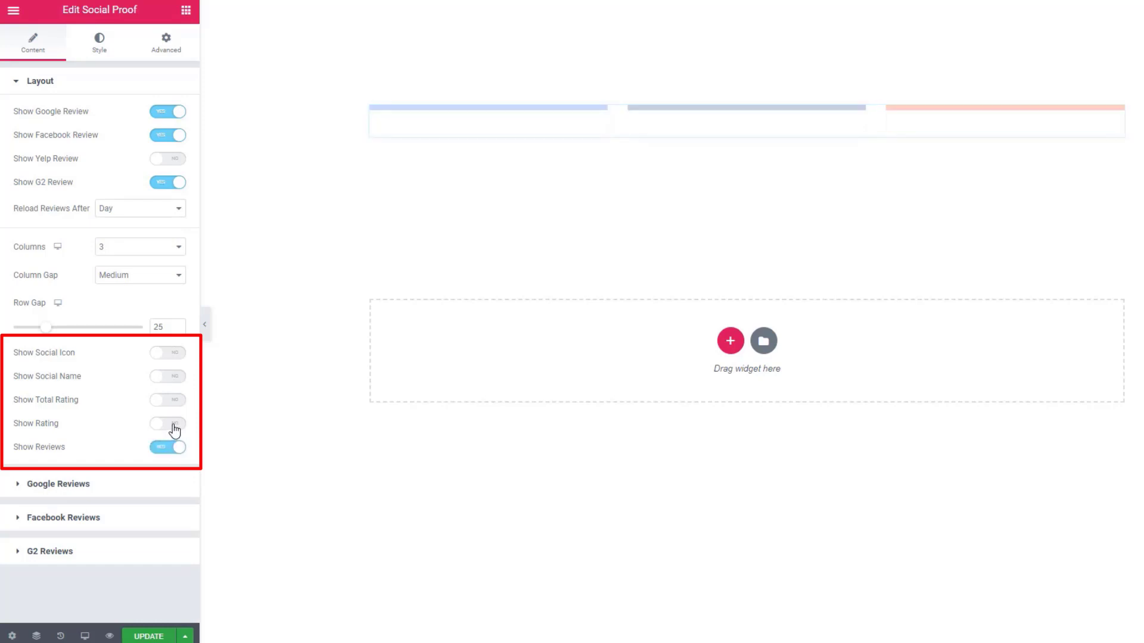
click(177, 423)
click(177, 399)
click(178, 378)
click(179, 355)
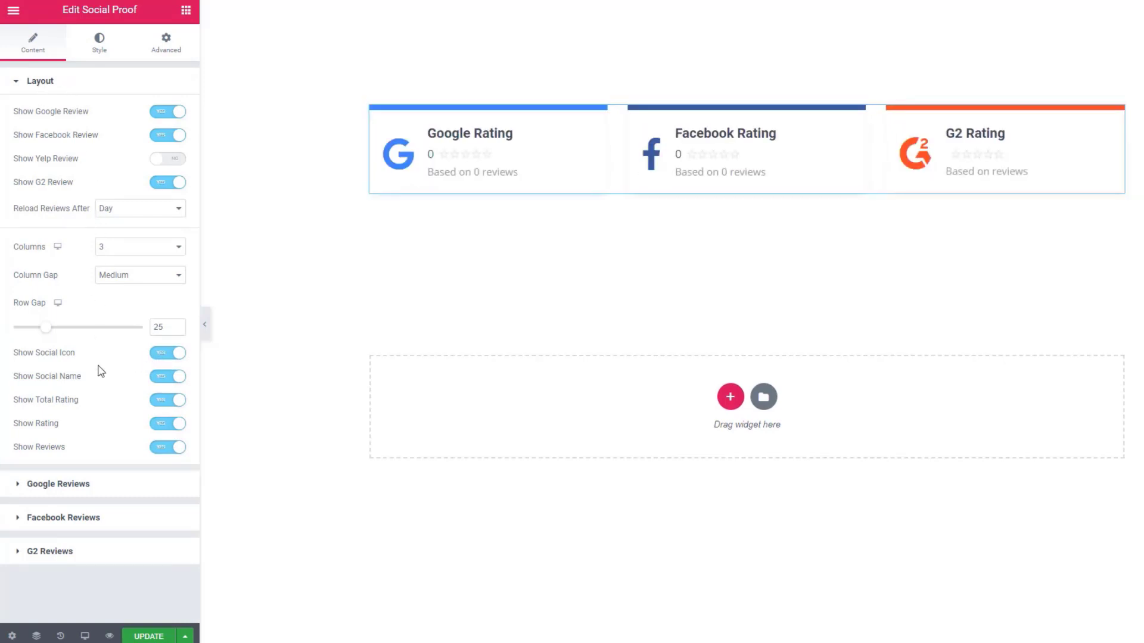
Step: Open the widget's Google Reviews settings, and open Element Pack's API Settings in the WordPress dashboard
click(81, 493)
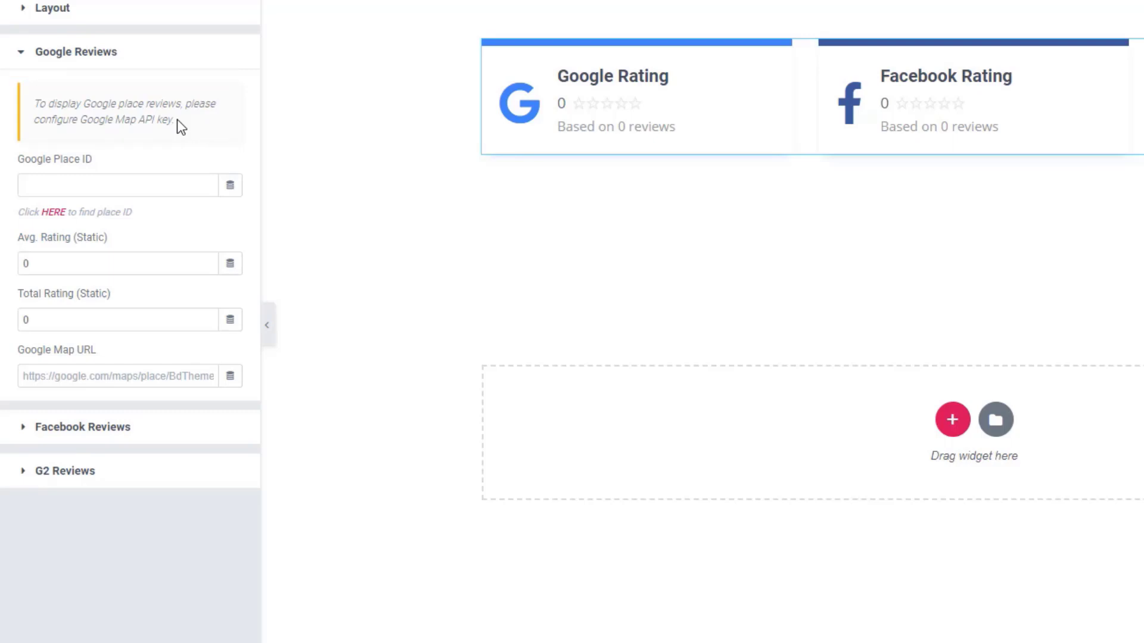
click(78, 188)
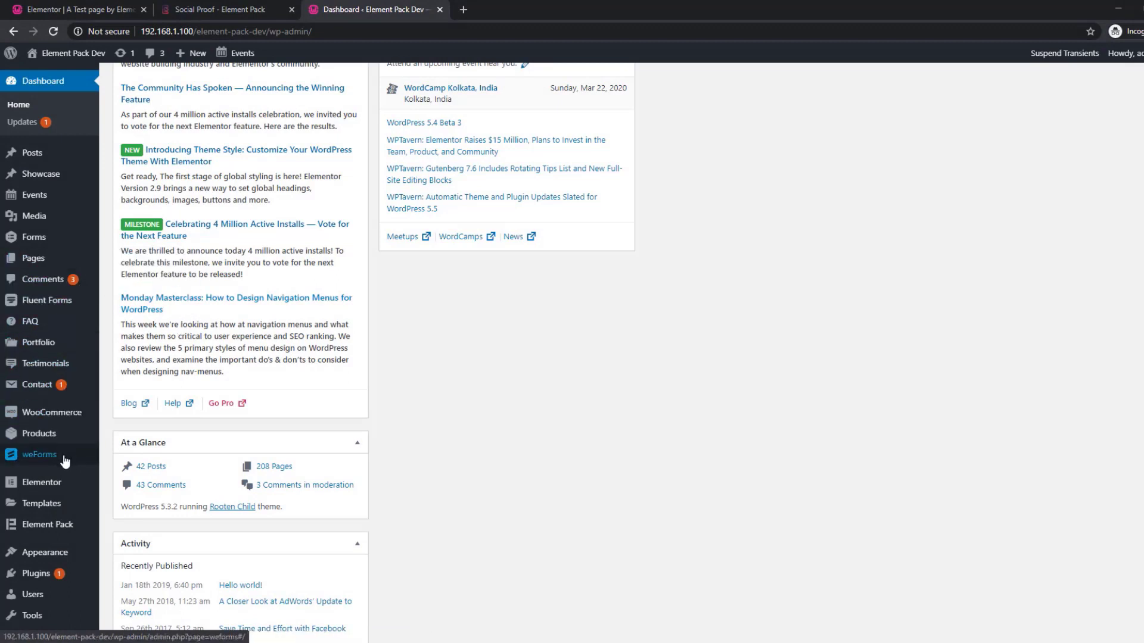
mouse_move(52, 532)
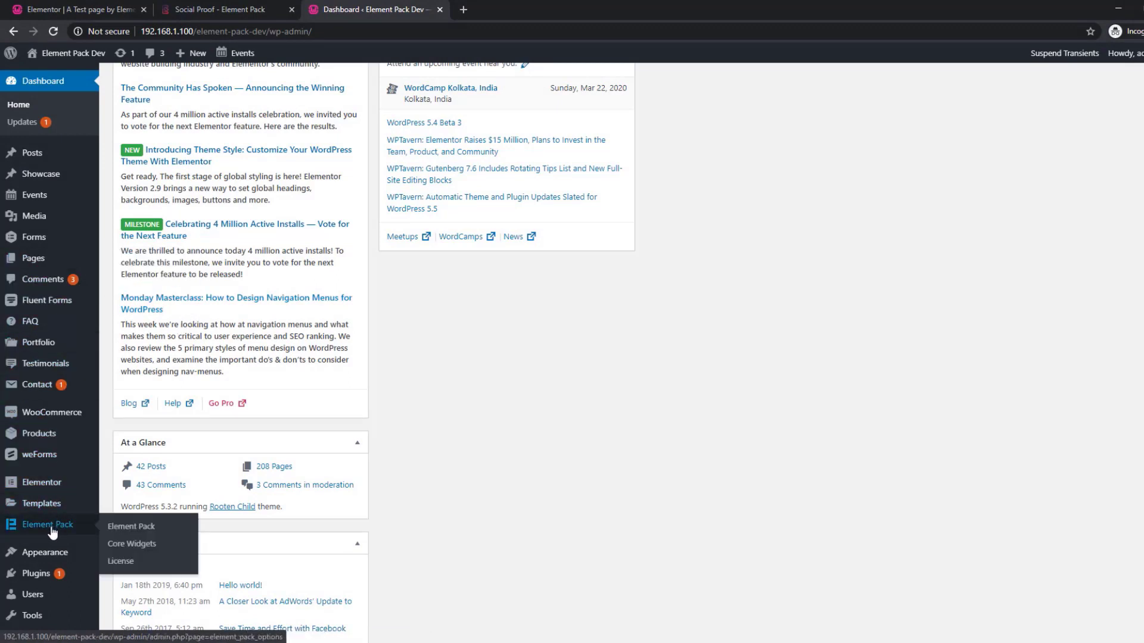
click(61, 532)
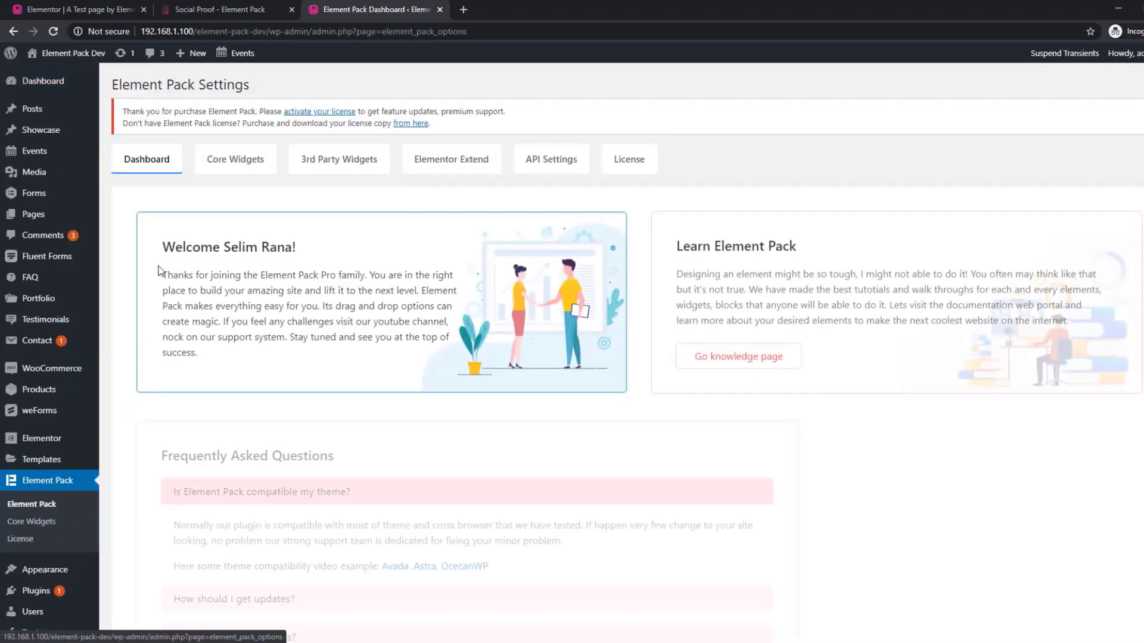
click(555, 167)
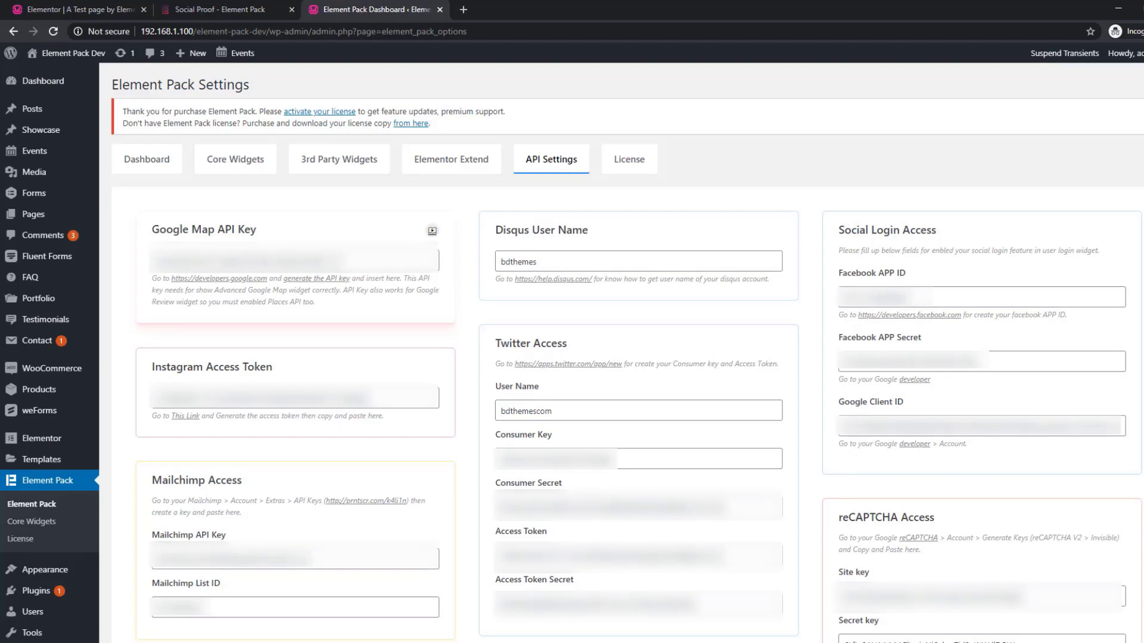
Step: Open the Google Map API key generation link in a new tab and go to the project's API credentials
right_click(323, 284)
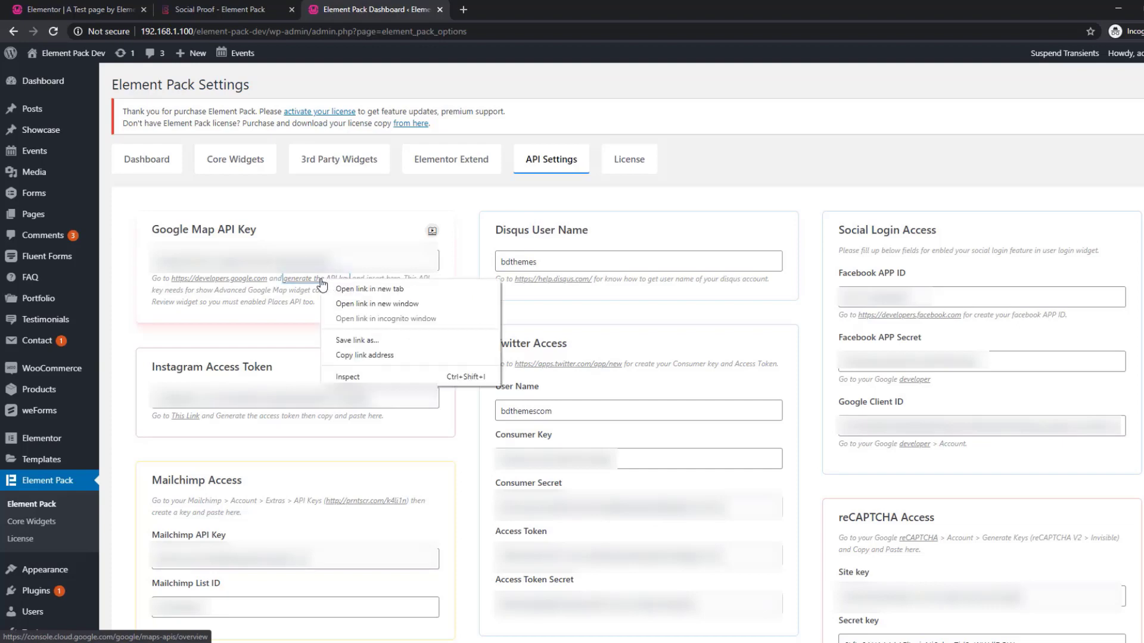
click(370, 289)
click(494, 10)
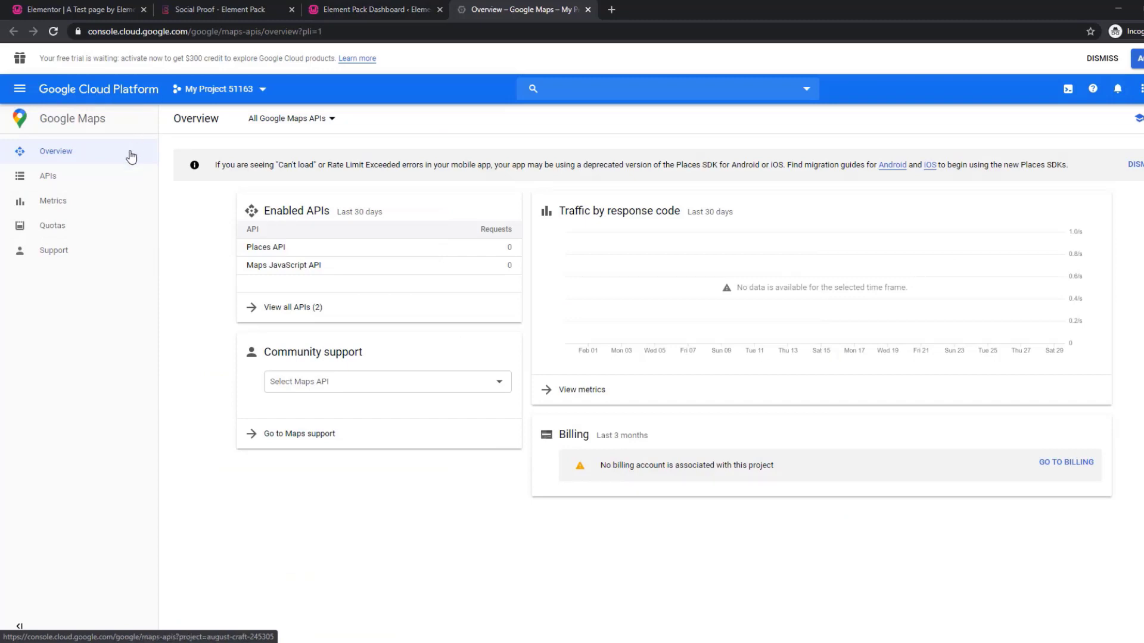
click(22, 94)
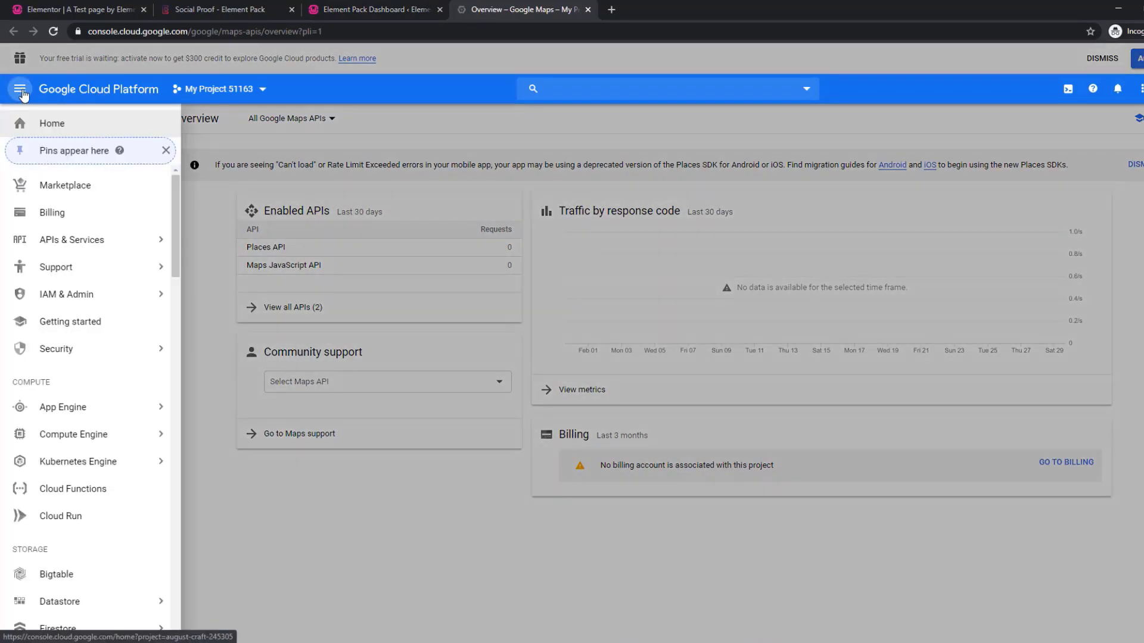
mouse_move(67, 249)
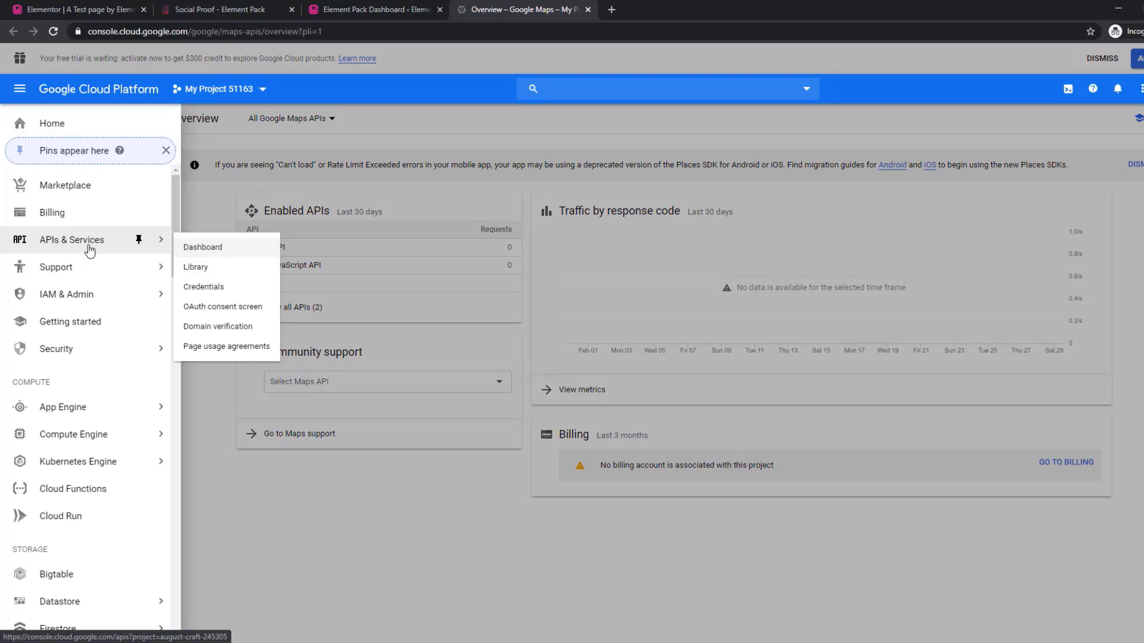
click(218, 287)
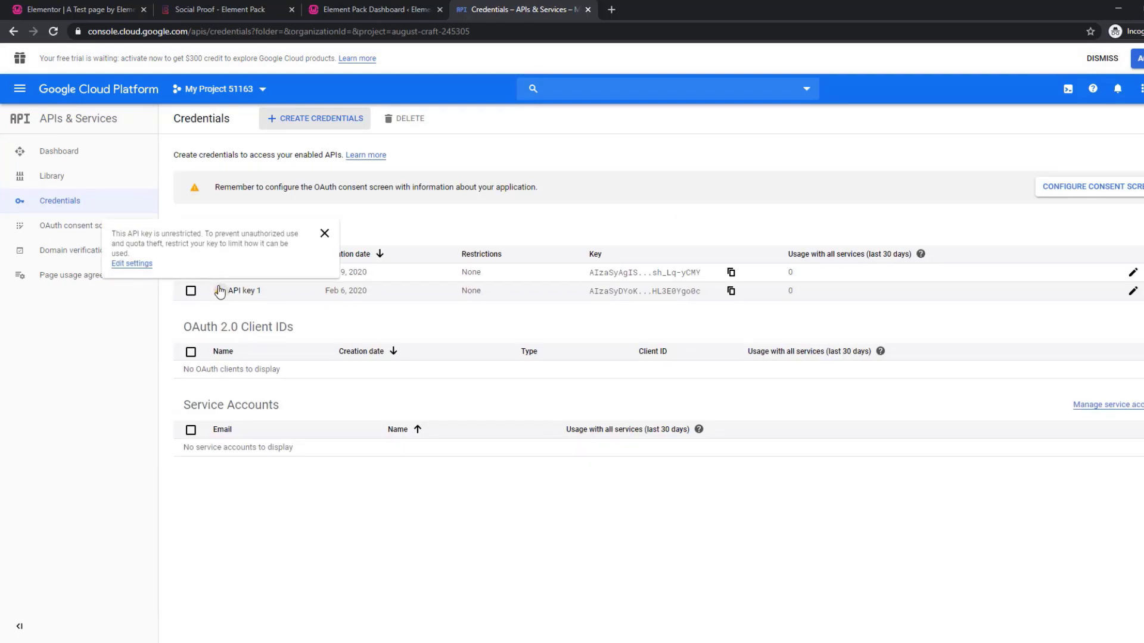
Step: Create a new API key credential for the project and select the generated key
click(324, 123)
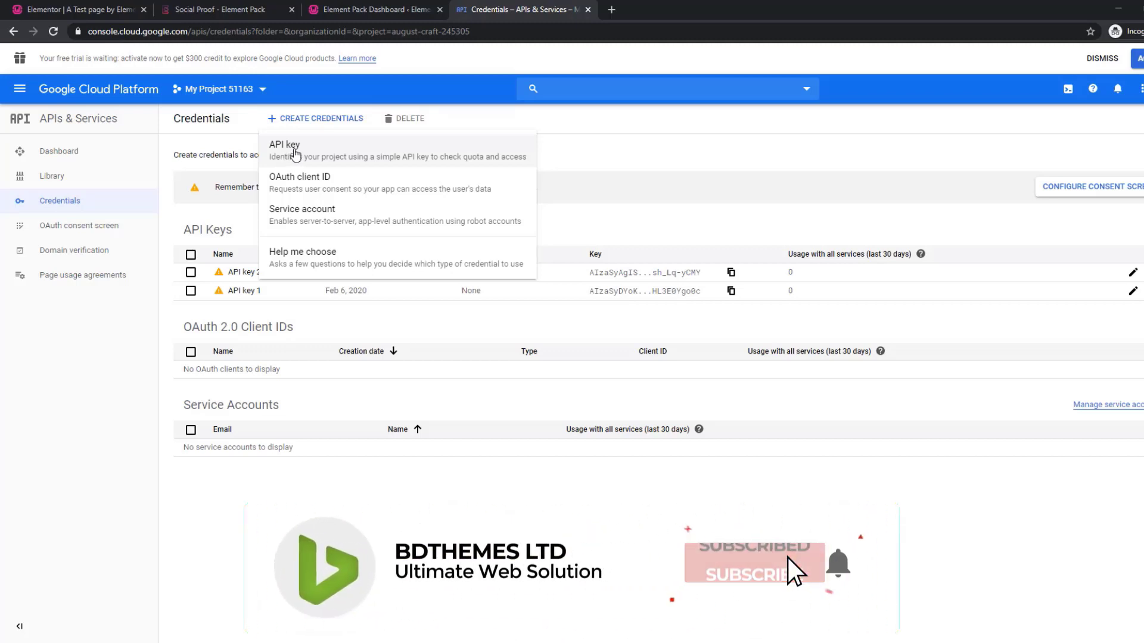
click(294, 149)
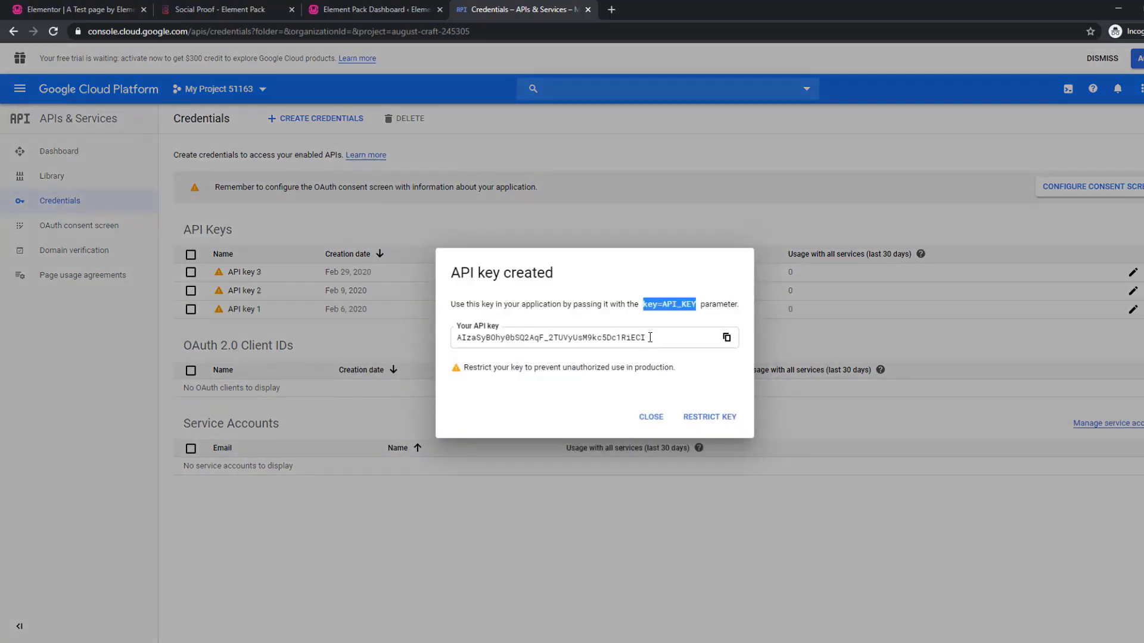
drag(652, 337, 457, 338)
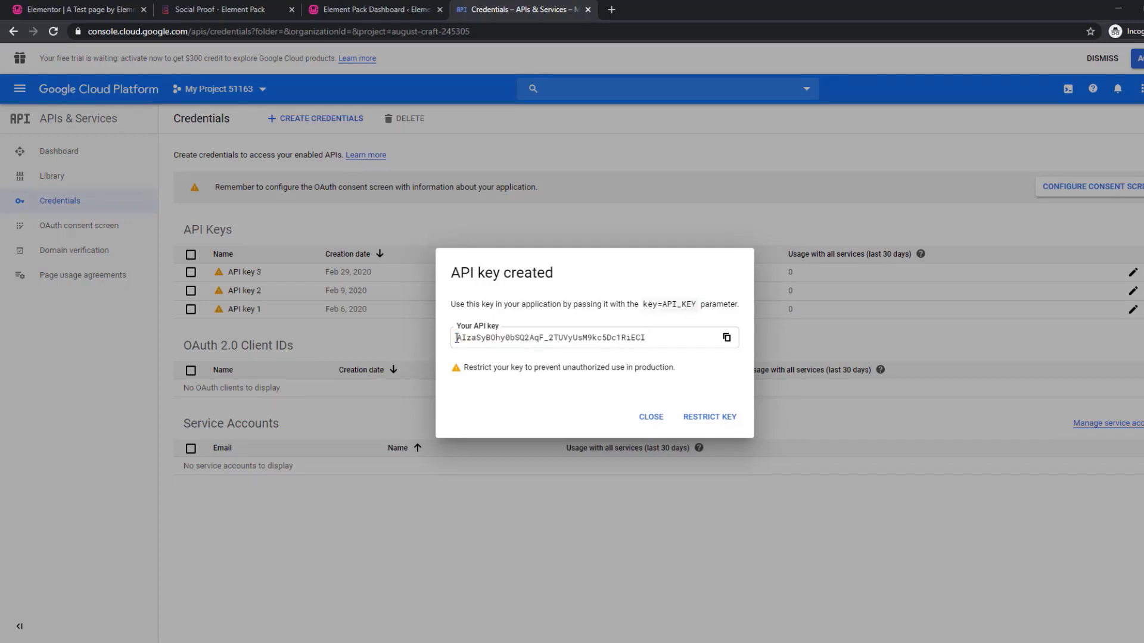
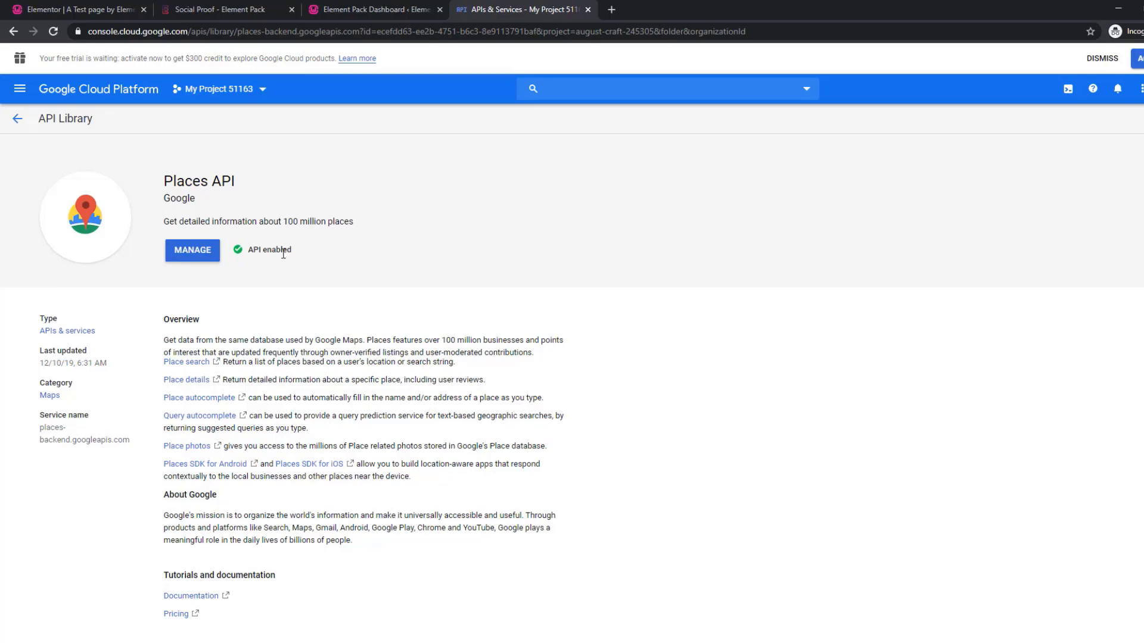
Step: Return from the Places API to the API Library and check whether the Maps JavaScript API is enabled
click(20, 123)
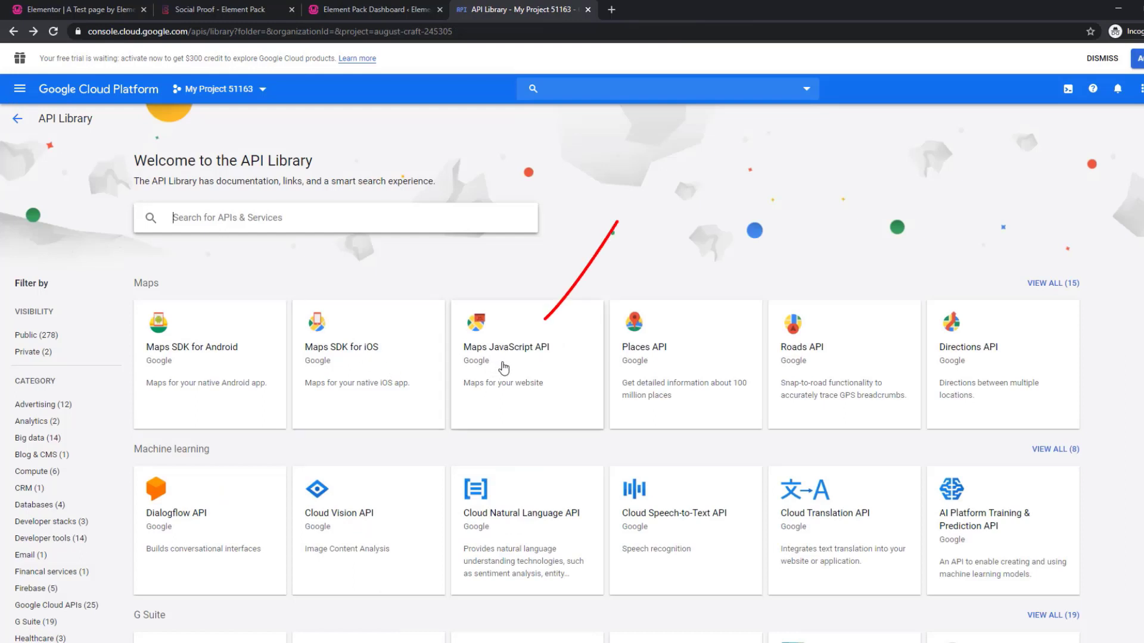
click(513, 366)
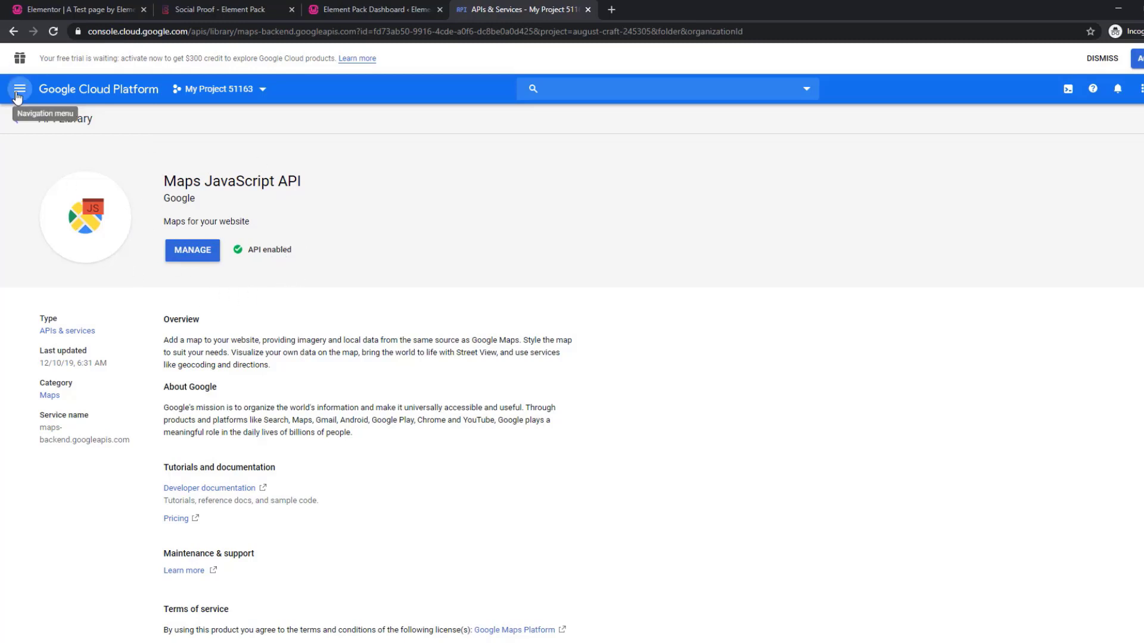
click(18, 119)
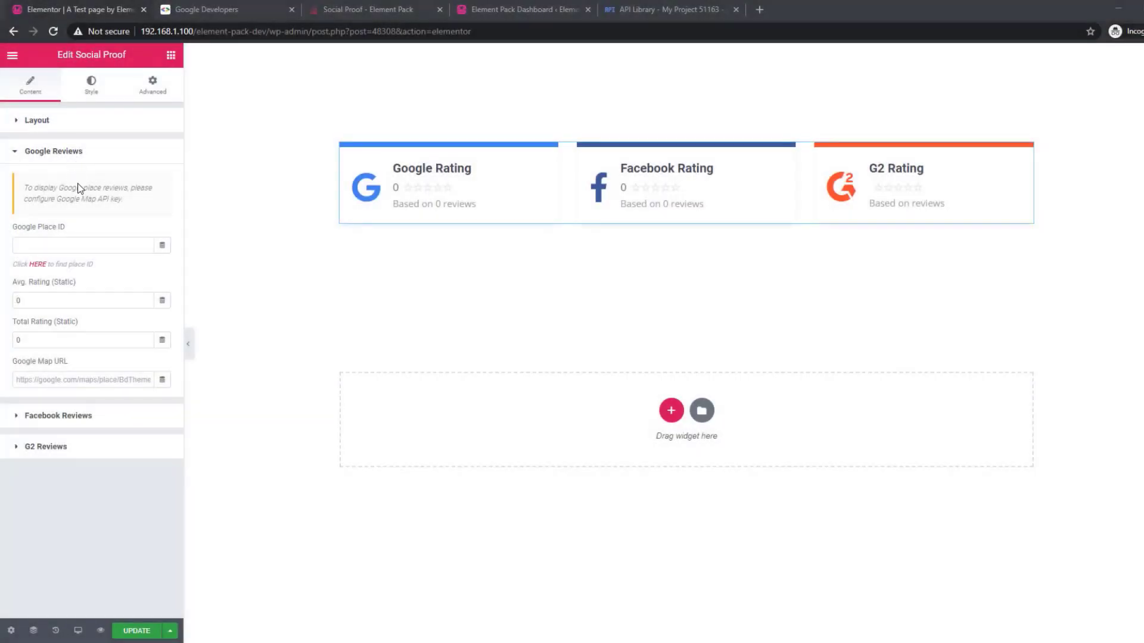
Step: Open the place ID finder from the Google Reviews settings and look up "BdThemes Ltd" on the map
click(37, 264)
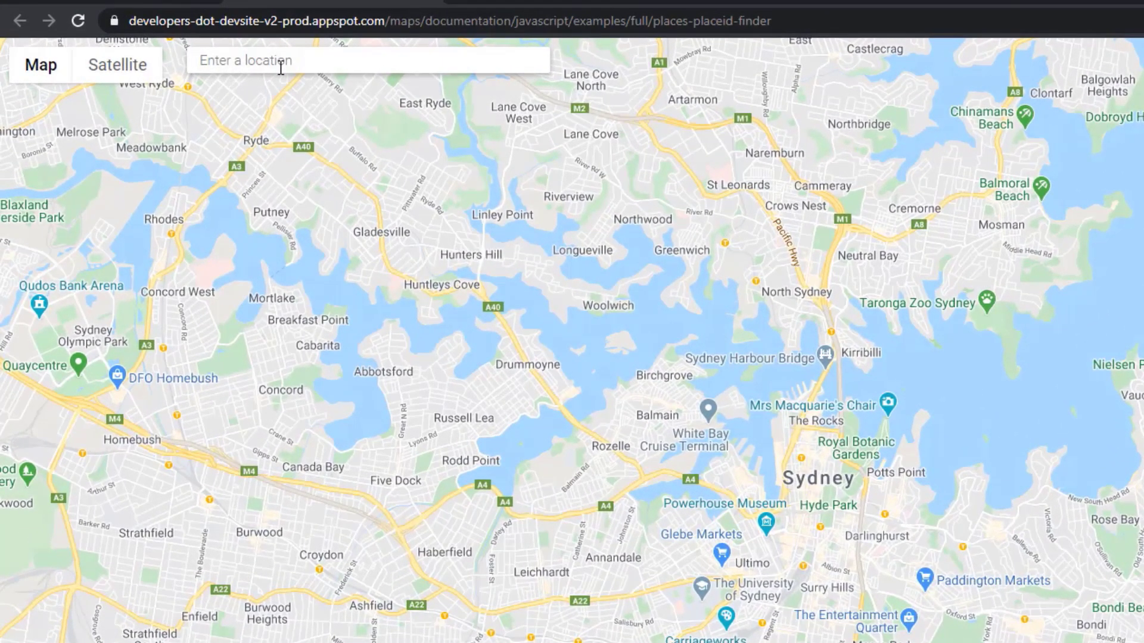
click(280, 66)
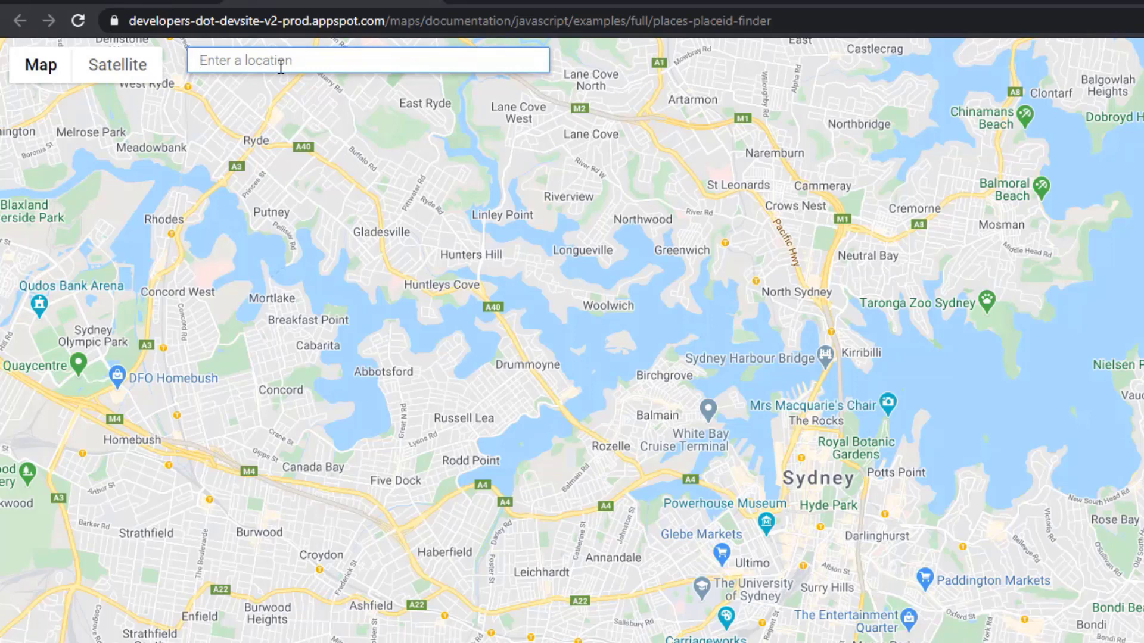
text(bdt)
text(heme3sw)
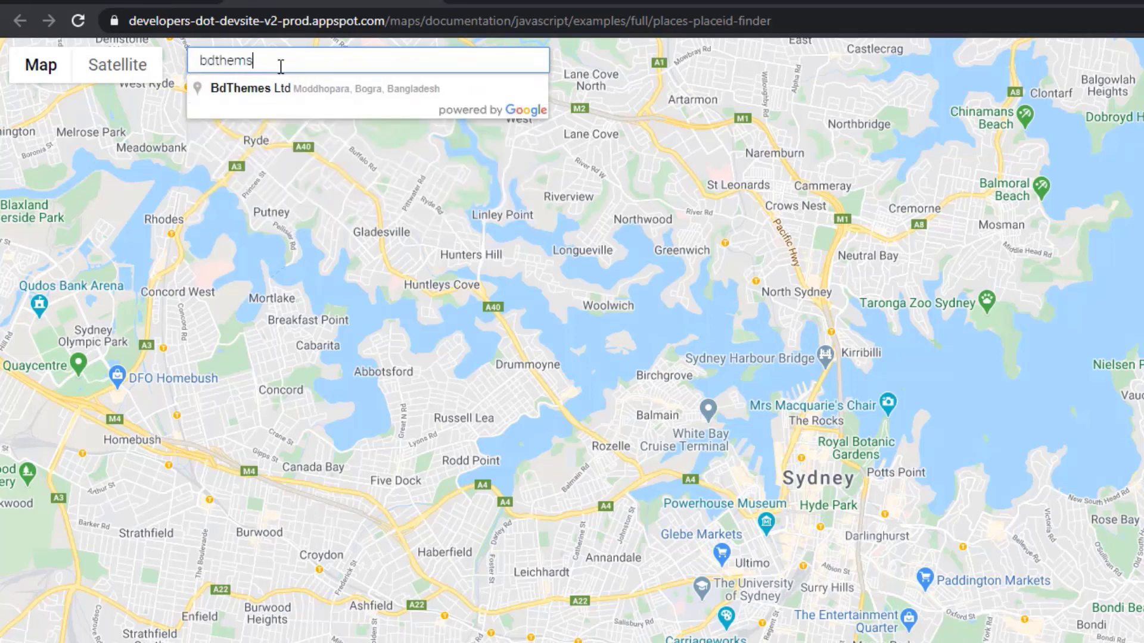
key(BackSpace)
key(BackSpace)
key(BackSpace)
text(es)
click(304, 84)
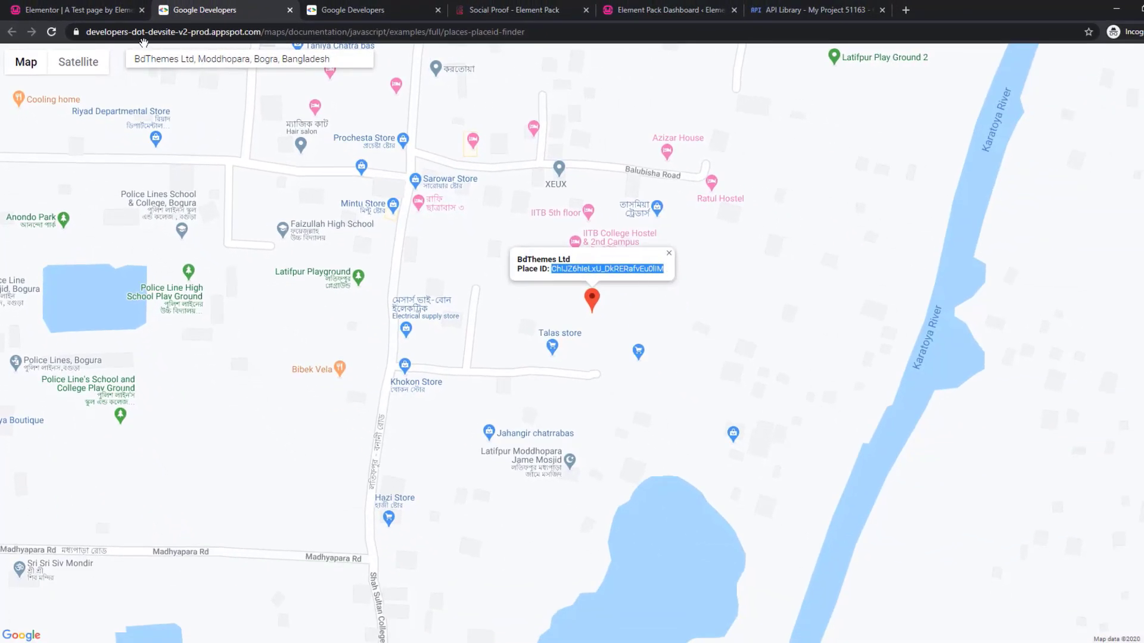
Step: Enter the BdThemes Ltd place ID as the Google Place ID in the Social Proof widget's Google Reviews settings
click(113, 13)
click(51, 244)
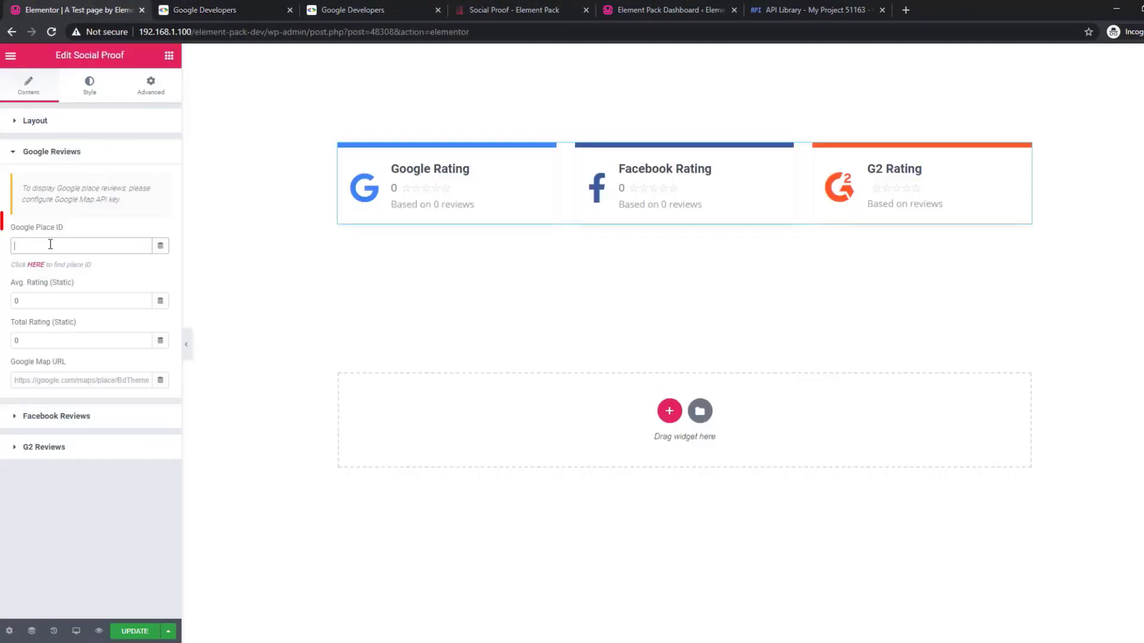
text(ChIJZ6hlexU_DkRERafvEu0IIM)
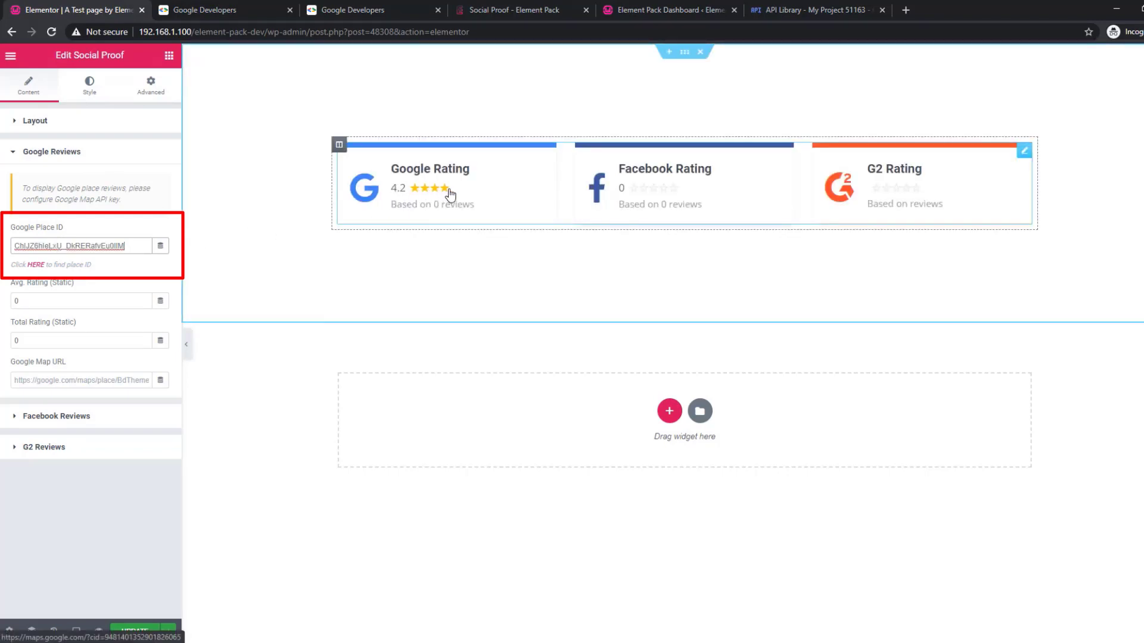
Step: Clear the Google Place ID and set the static Google average rating to 4 and total rating to 5
double_click(129, 247)
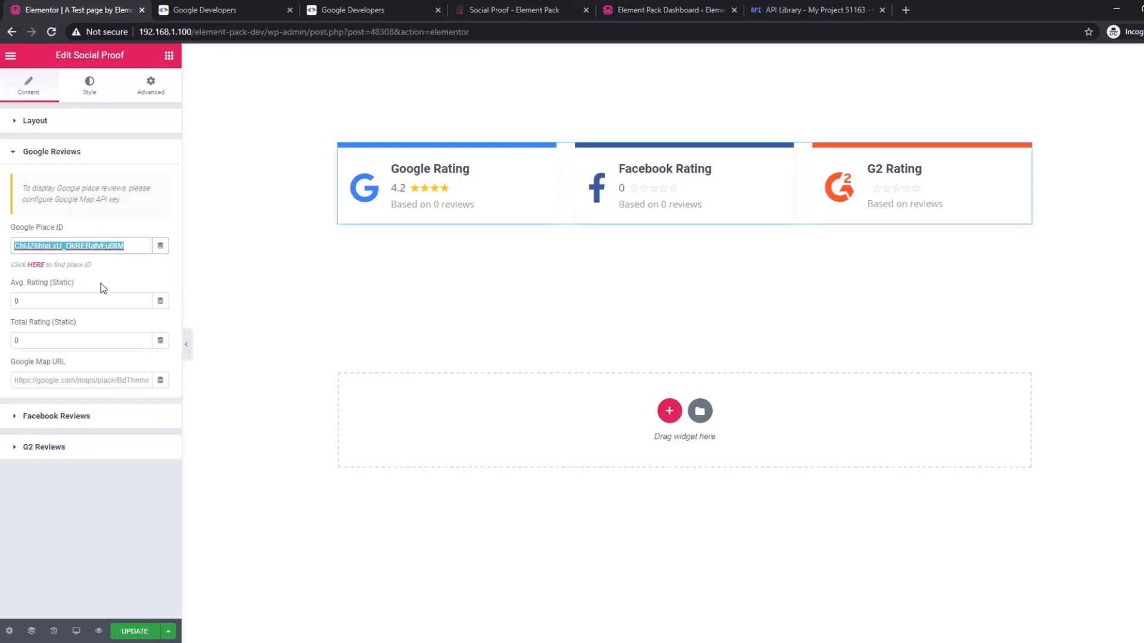
click(40, 300)
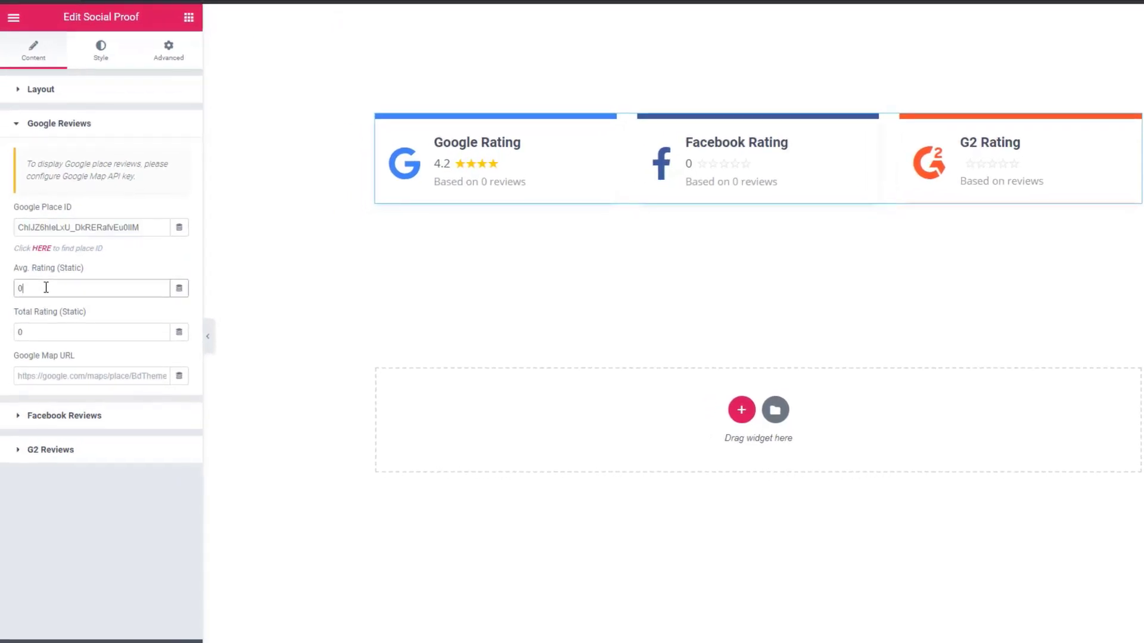
click(38, 331)
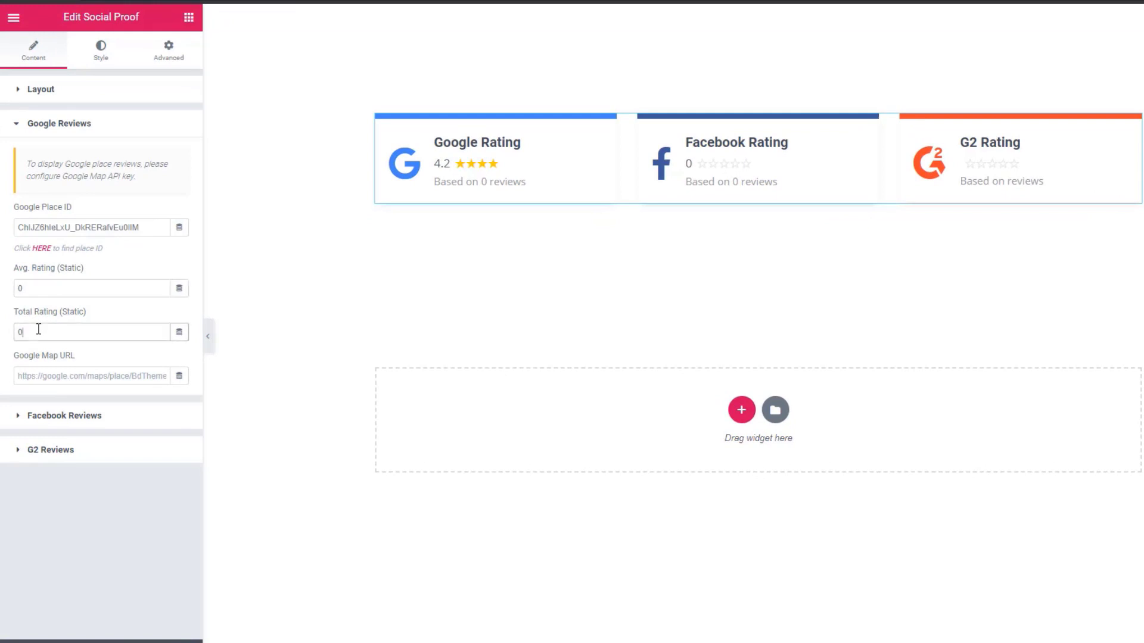
click(48, 286)
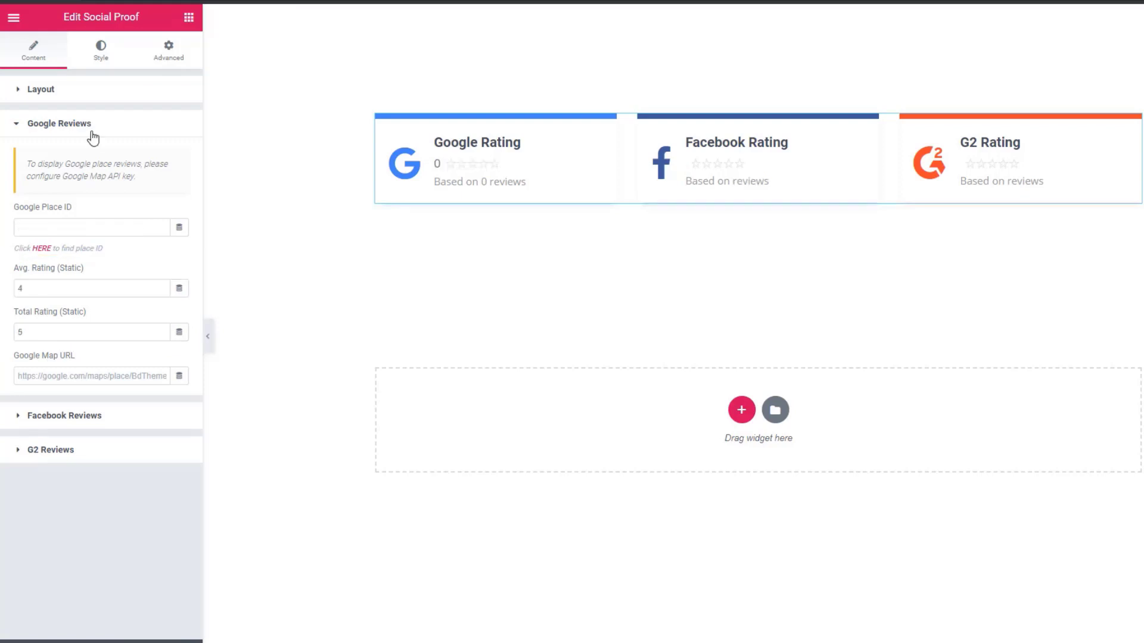
click(90, 125)
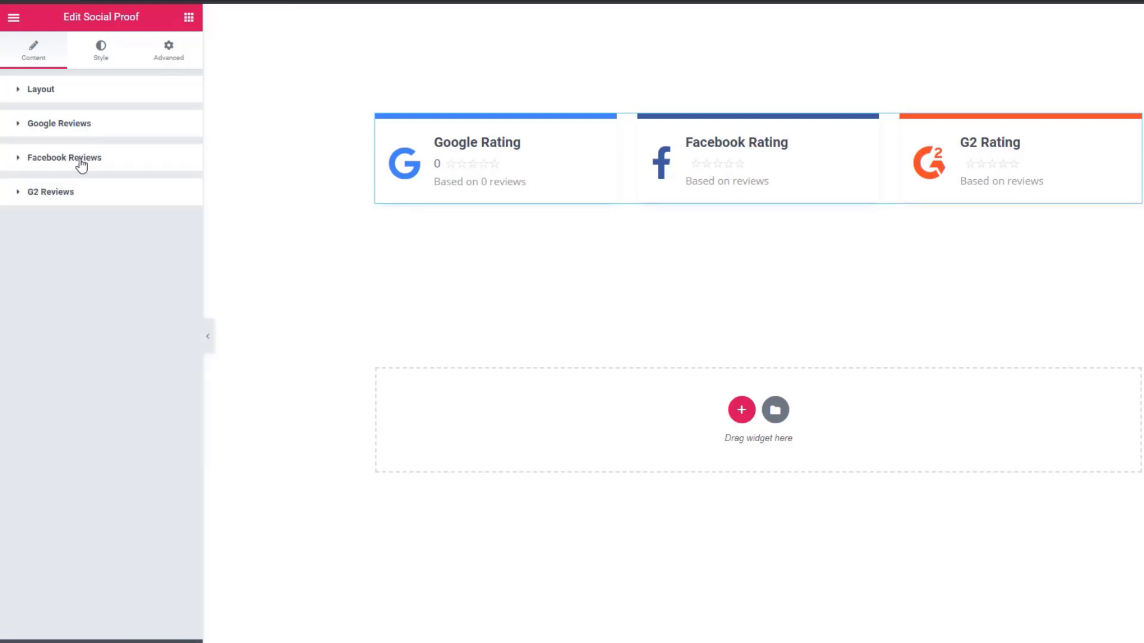
Step: Enter "bdthemes" as the page ID in the Facebook Reviews settings
click(81, 161)
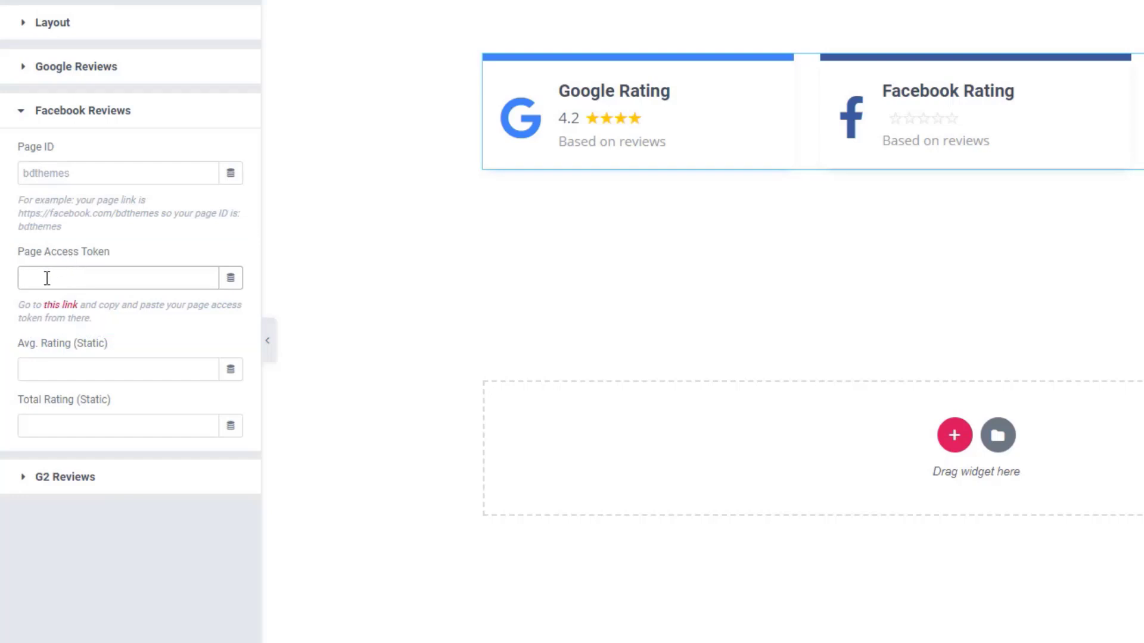
click(54, 173)
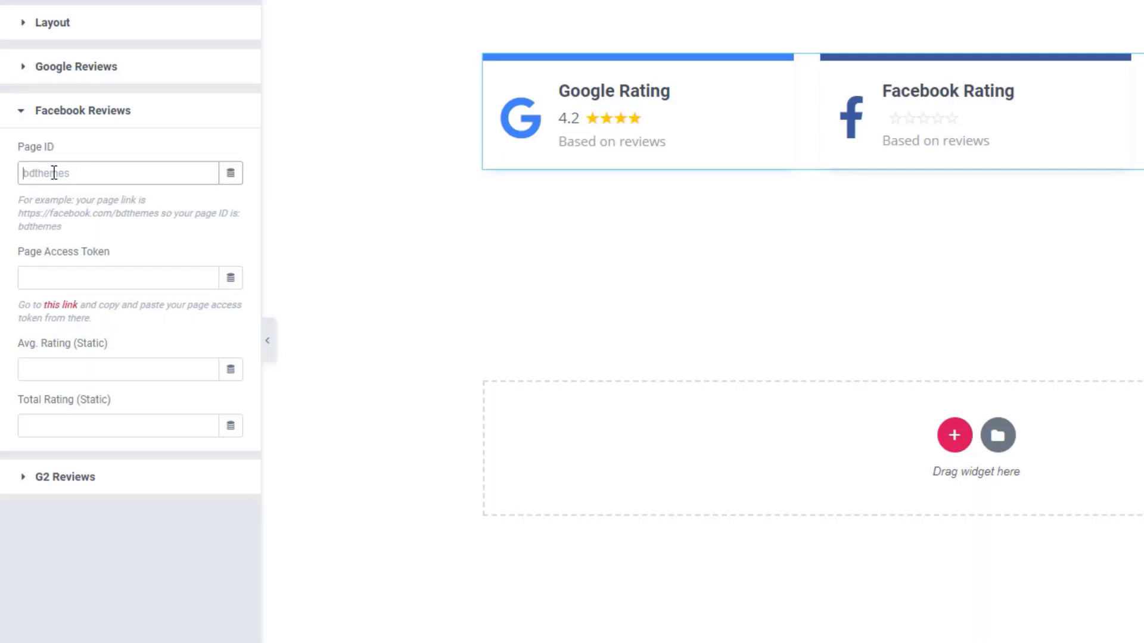
text(bdtheme)
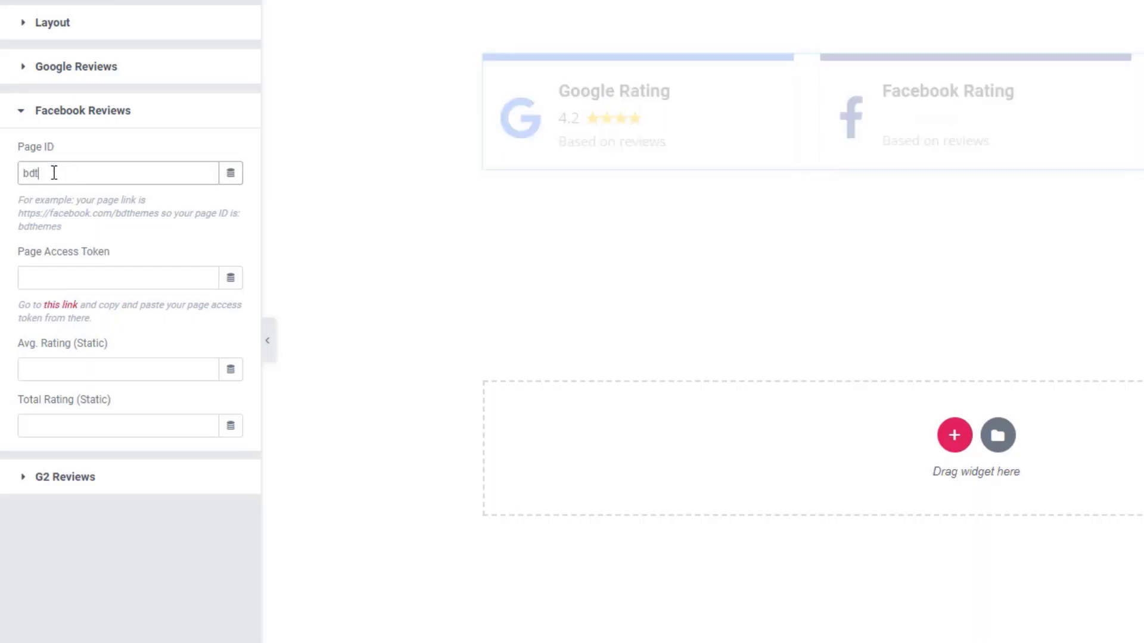
text(s)
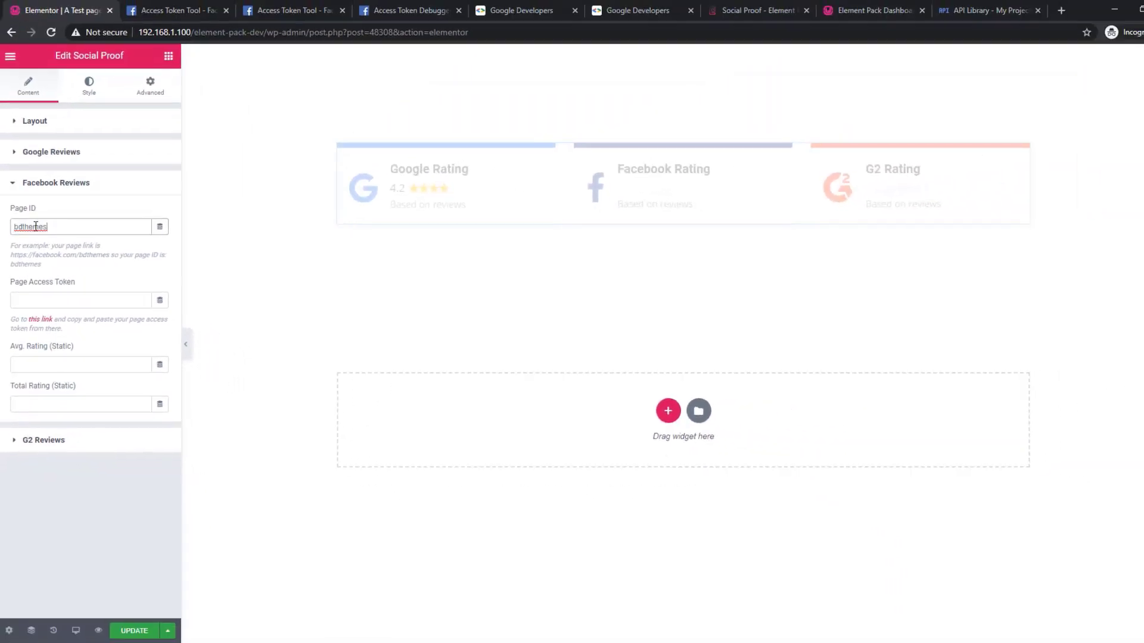
Step: Paste the access token from the sticky note into the Facebook Reviews page access token field
click(33, 301)
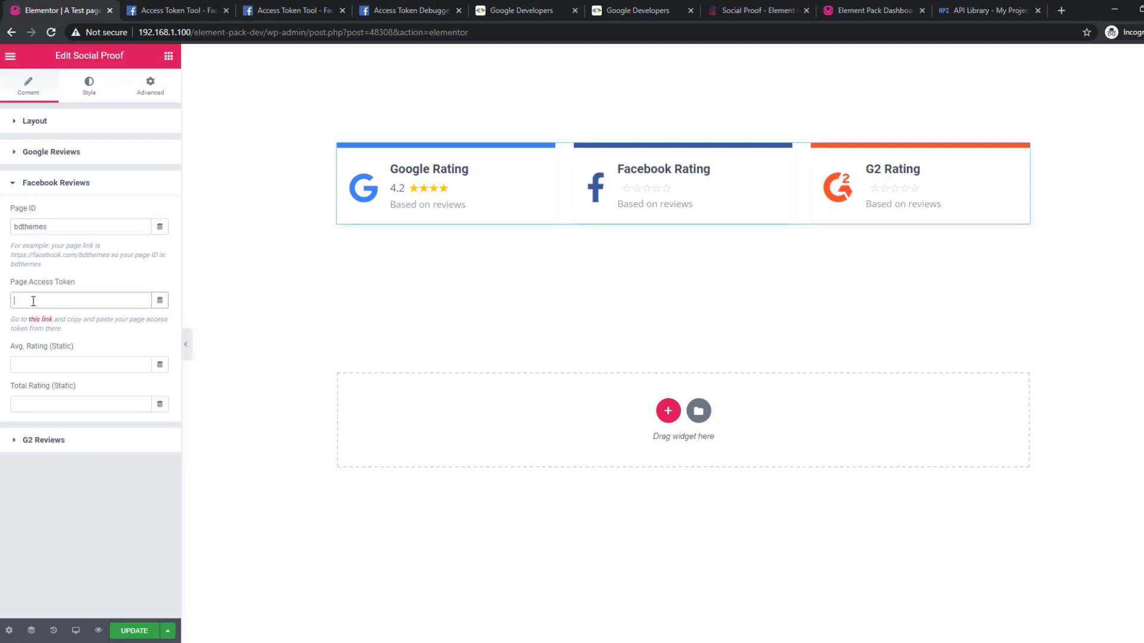
key(alt+Tab)
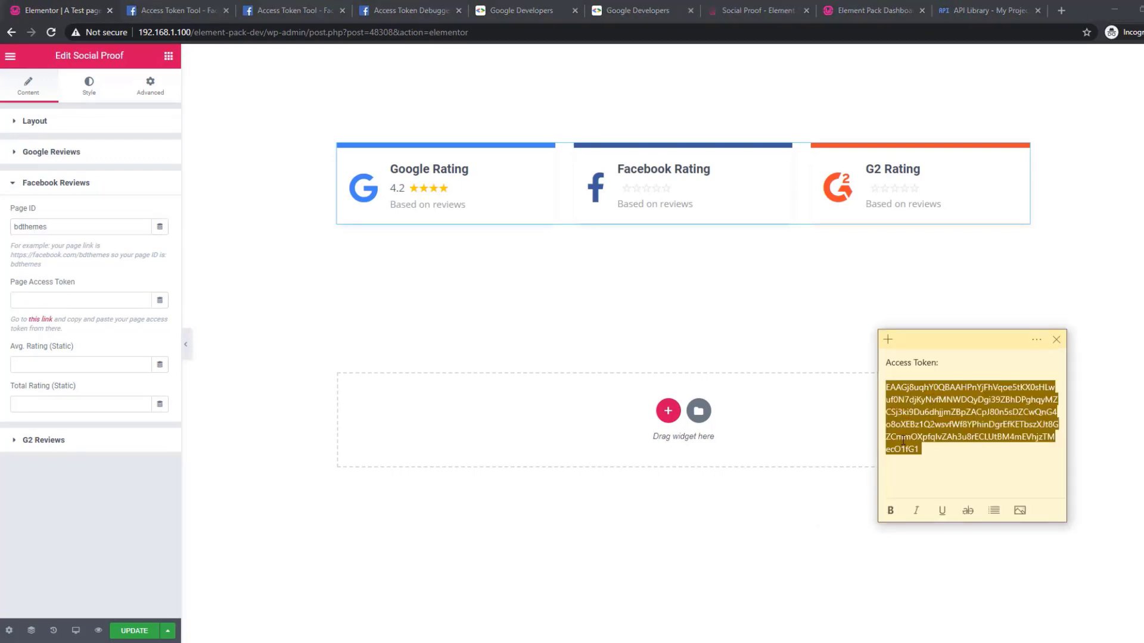
click(57, 299)
key(ctrl+v)
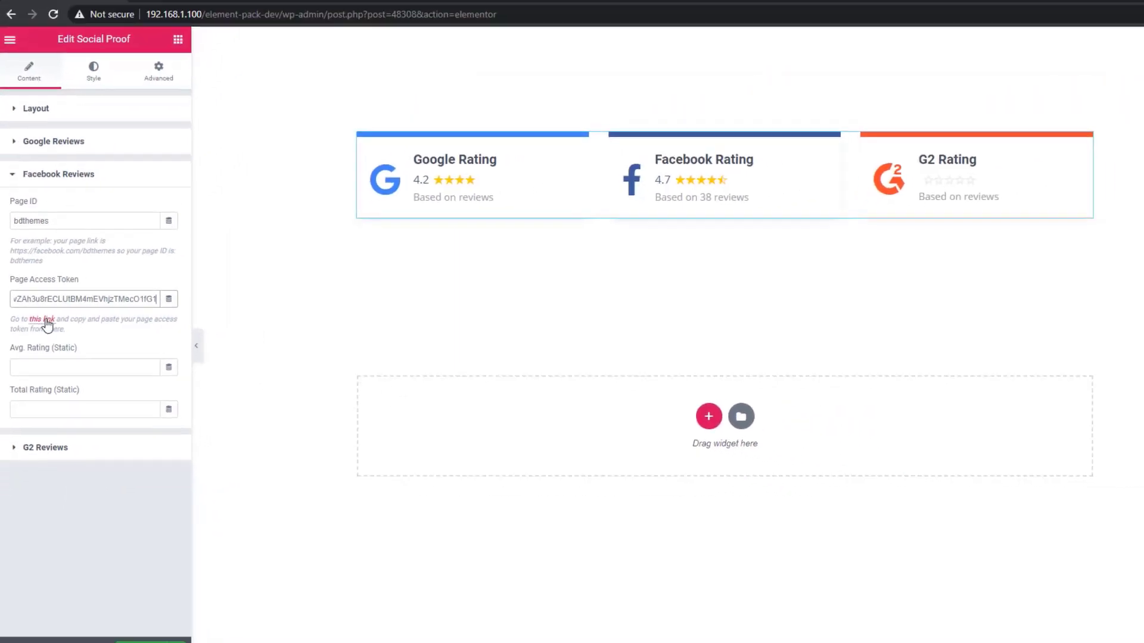
Step: Open Facebook's Access Token Tool from the widget settings and view the reference screenshot in Photos
click(43, 320)
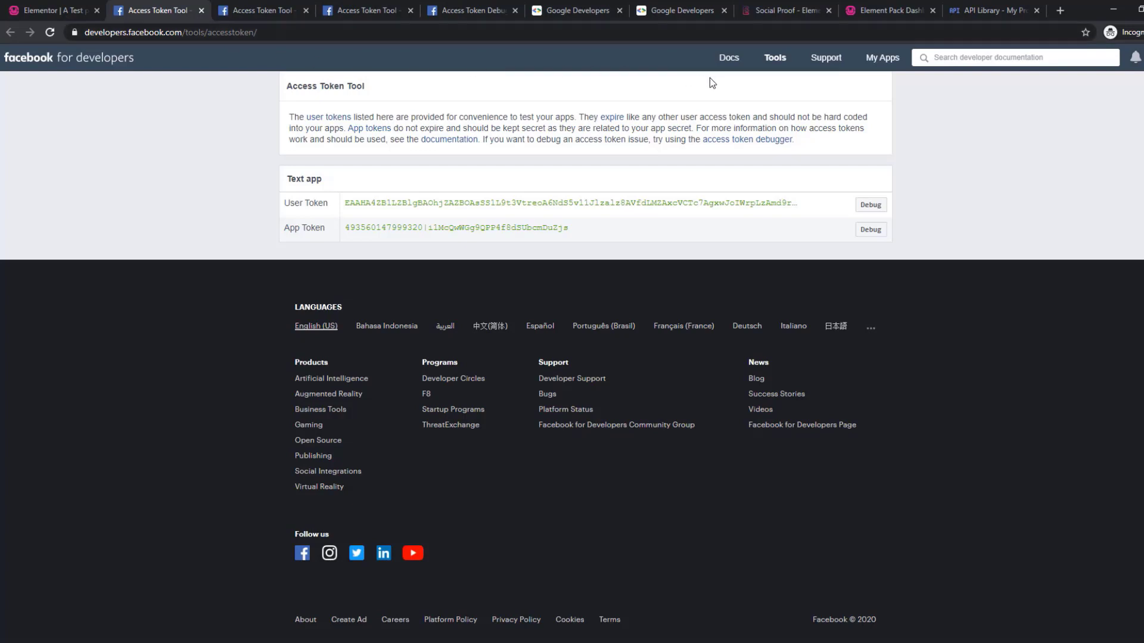
mouse_move(877, 62)
mouse_move(528, 642)
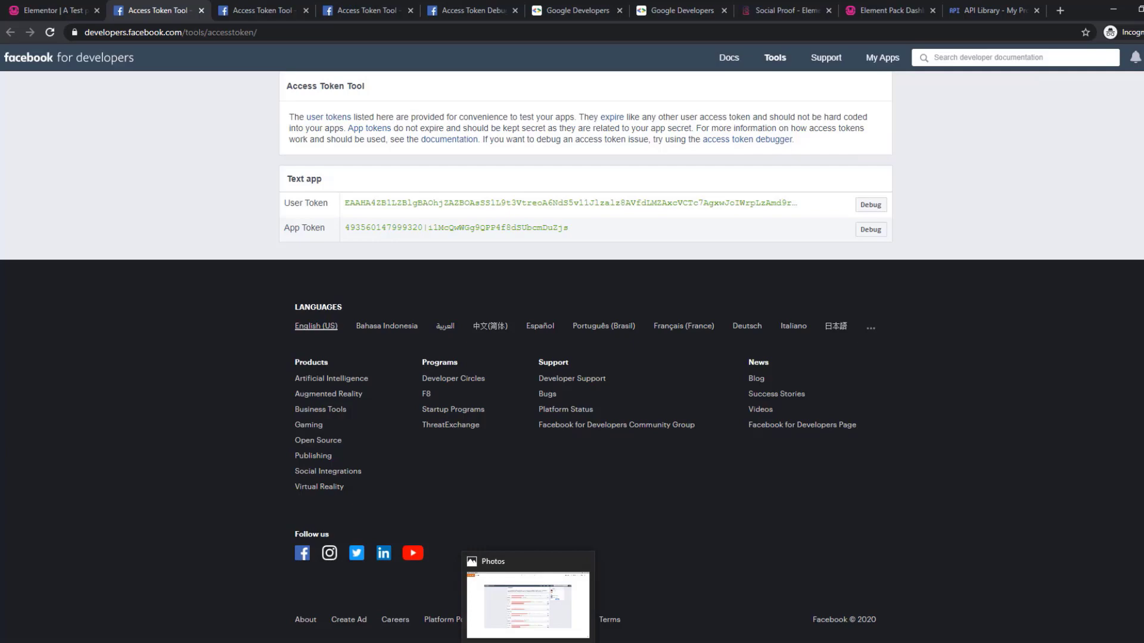
click(527, 605)
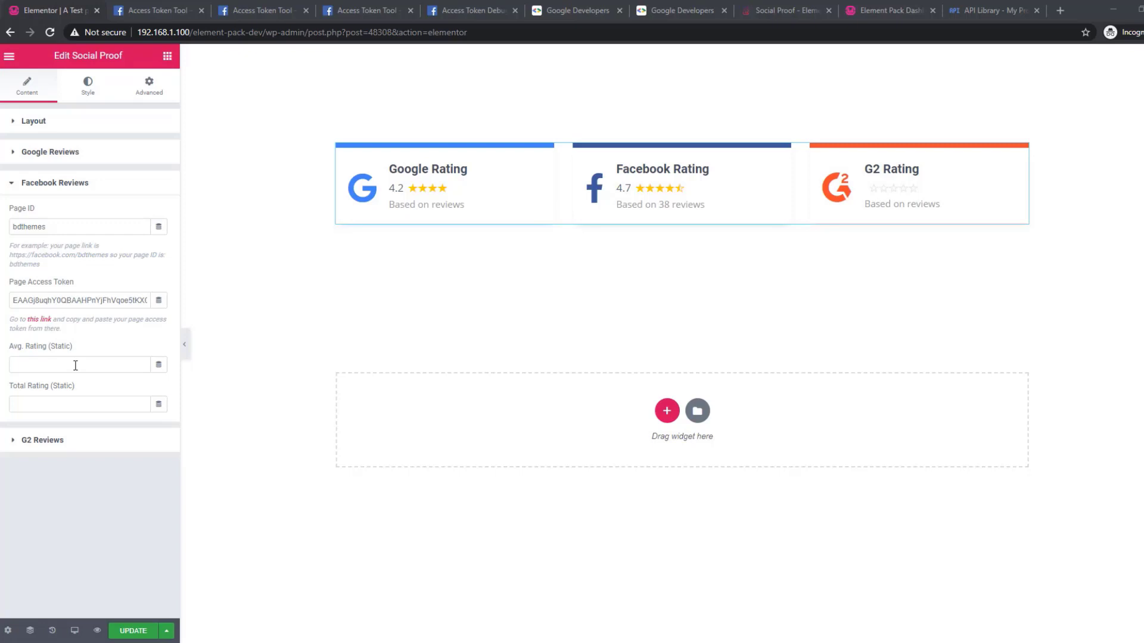
Step: Clear the Facebook page ID and page access token, and set the static average rating to 4.5 and total rating to 5
click(75, 365)
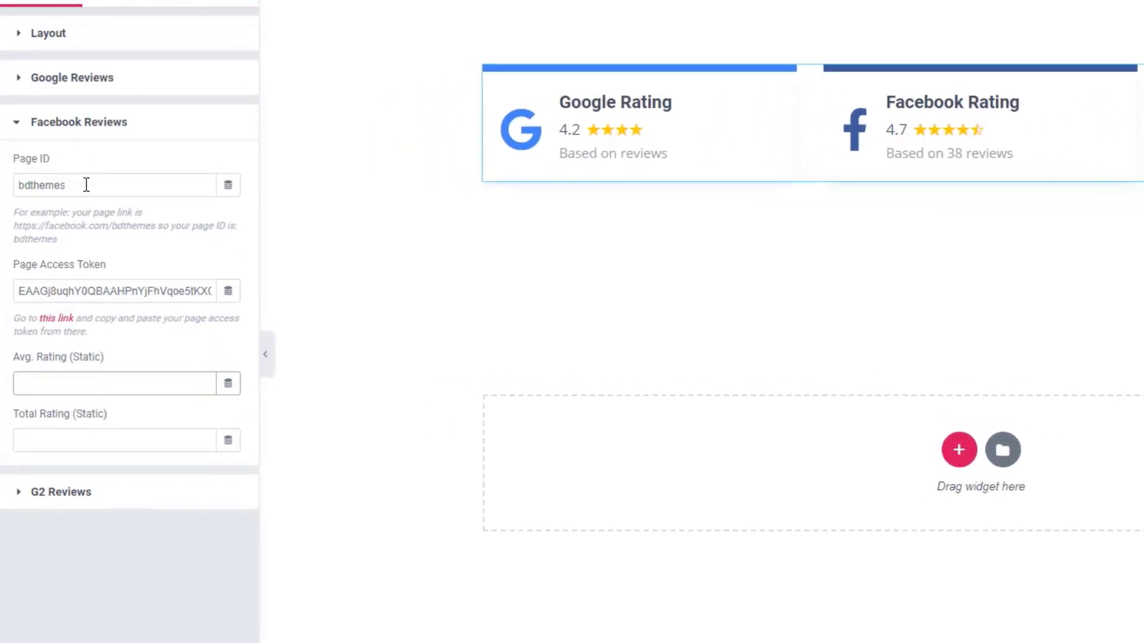
drag(87, 185, 1, 206)
key(BackSpace)
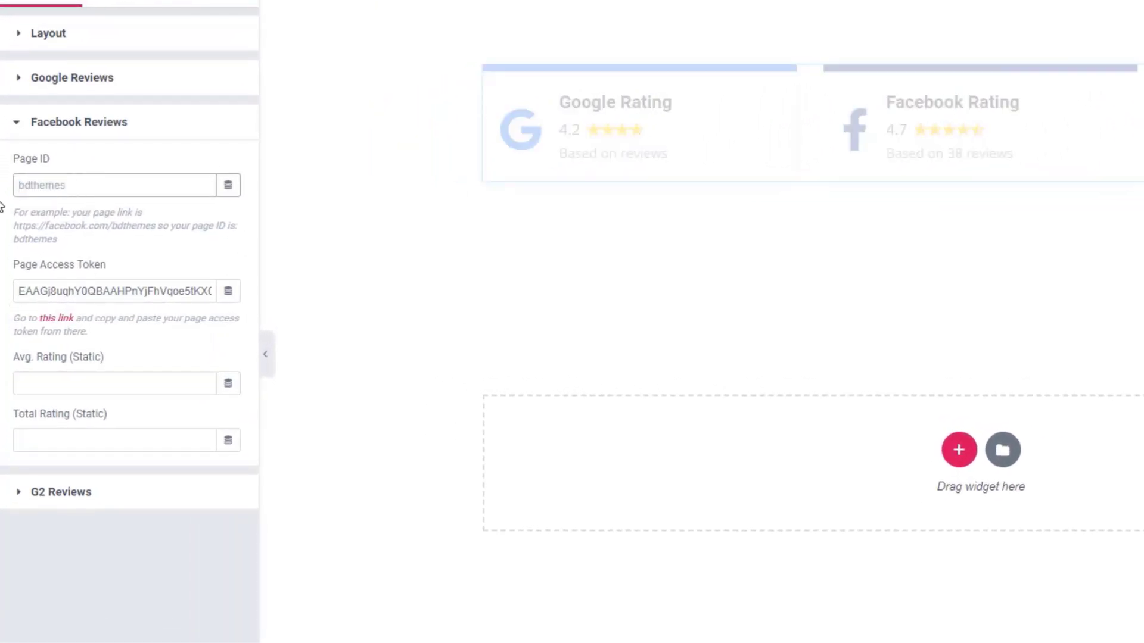
click(165, 290)
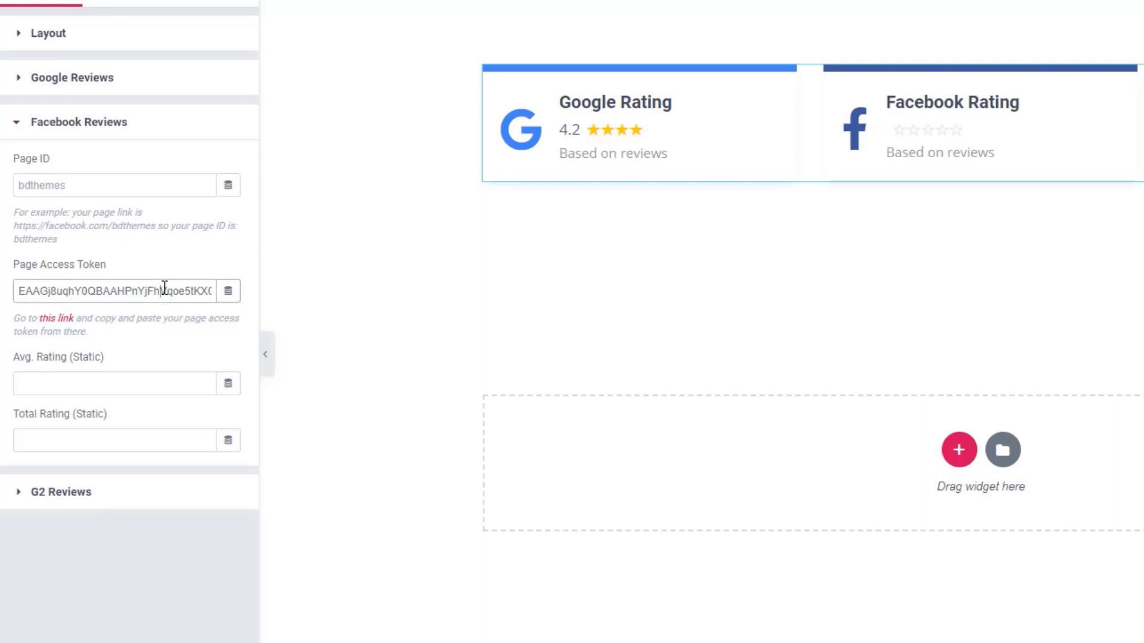
key(ctrl+a)
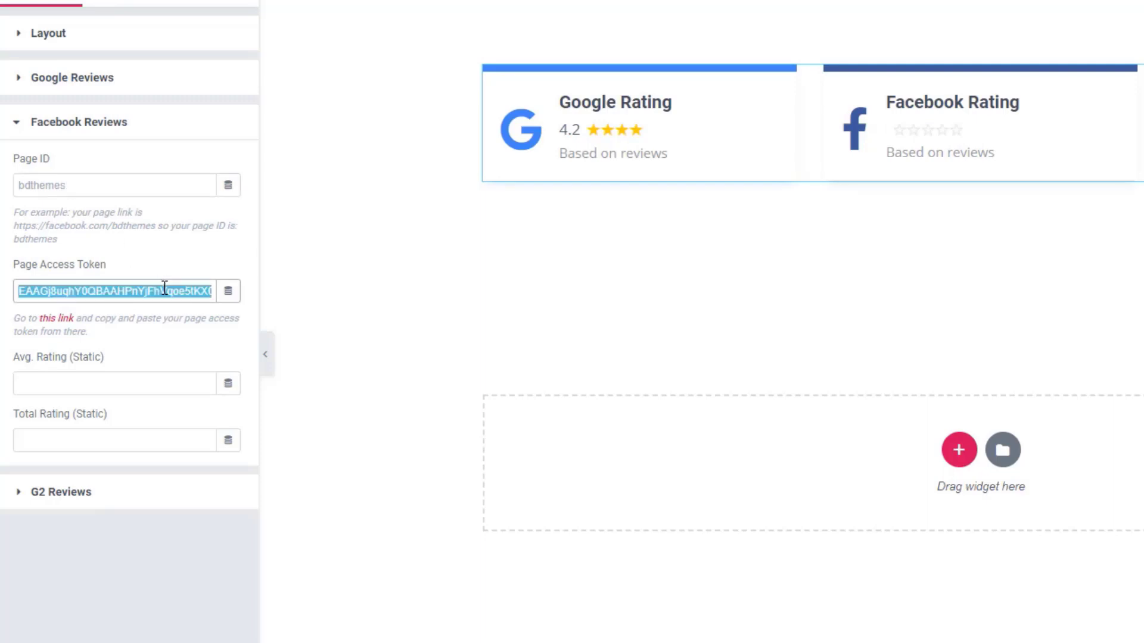
key(BackSpace)
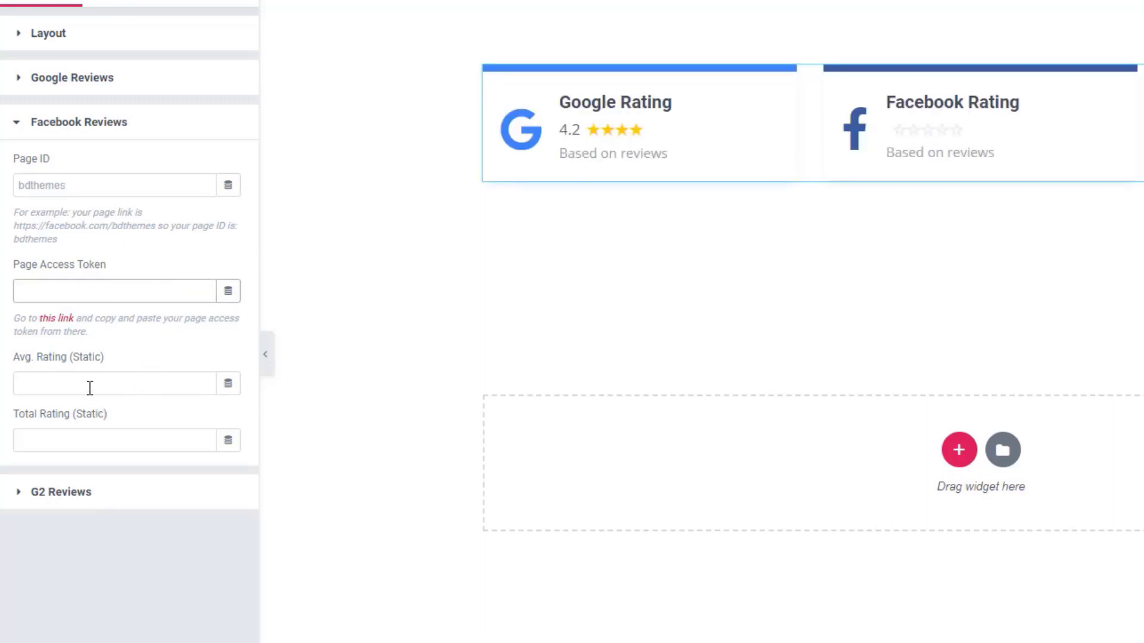
click(90, 388)
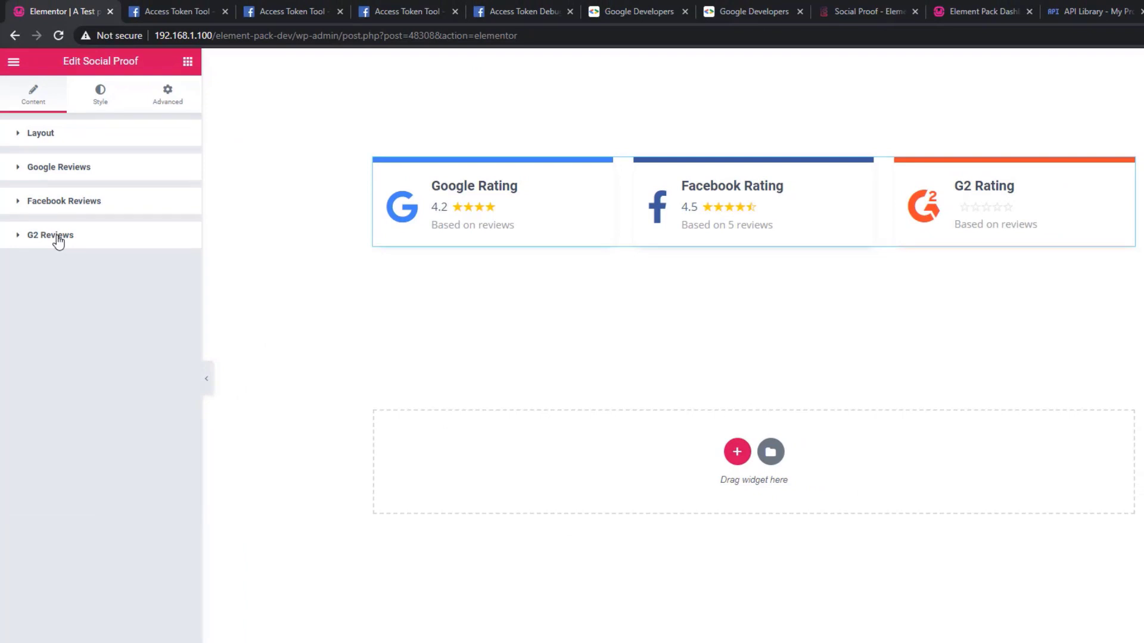
Step: Set the G2 average rating to 3.5 and the G2 total rating to 5 in the G2 Reviews settings
click(58, 240)
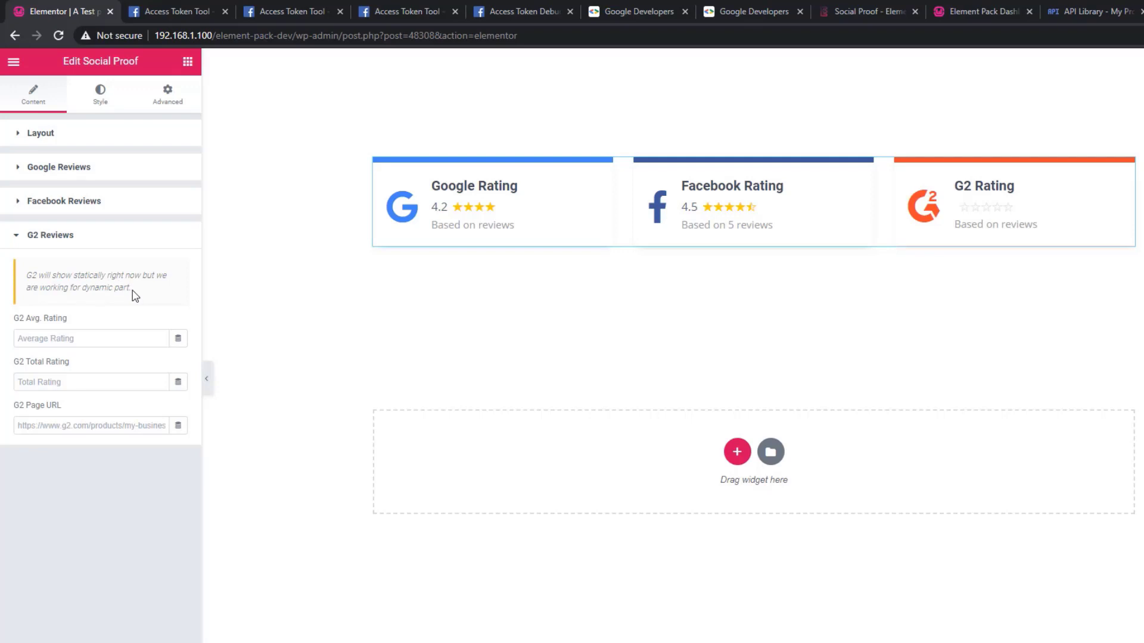
click(63, 338)
click(37, 379)
click(39, 339)
text(3.)
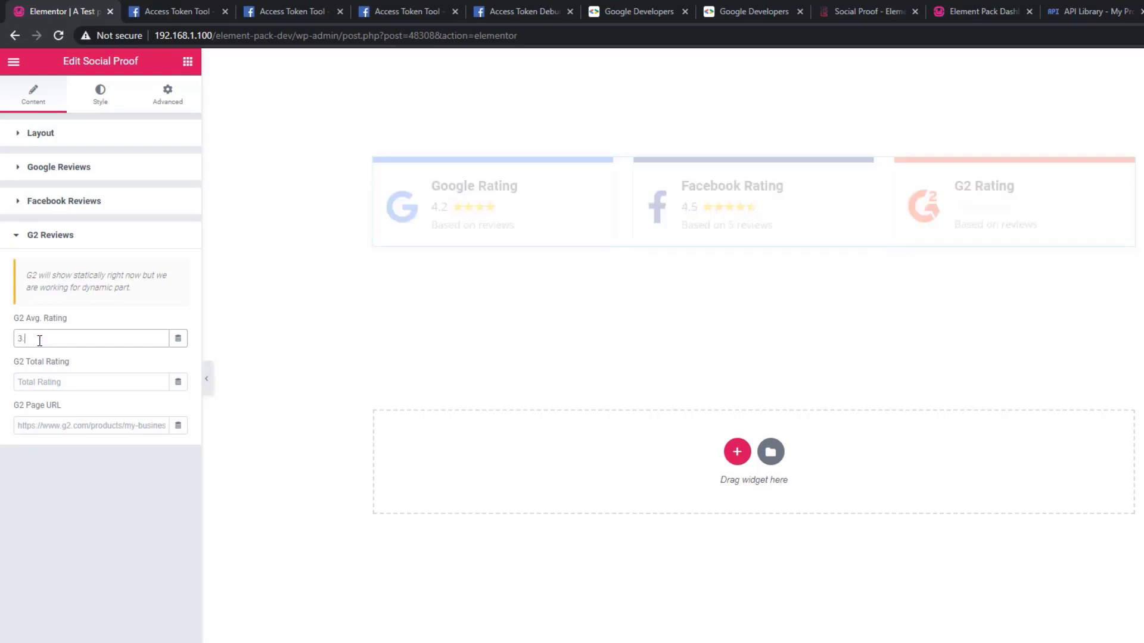
text(5)
click(33, 384)
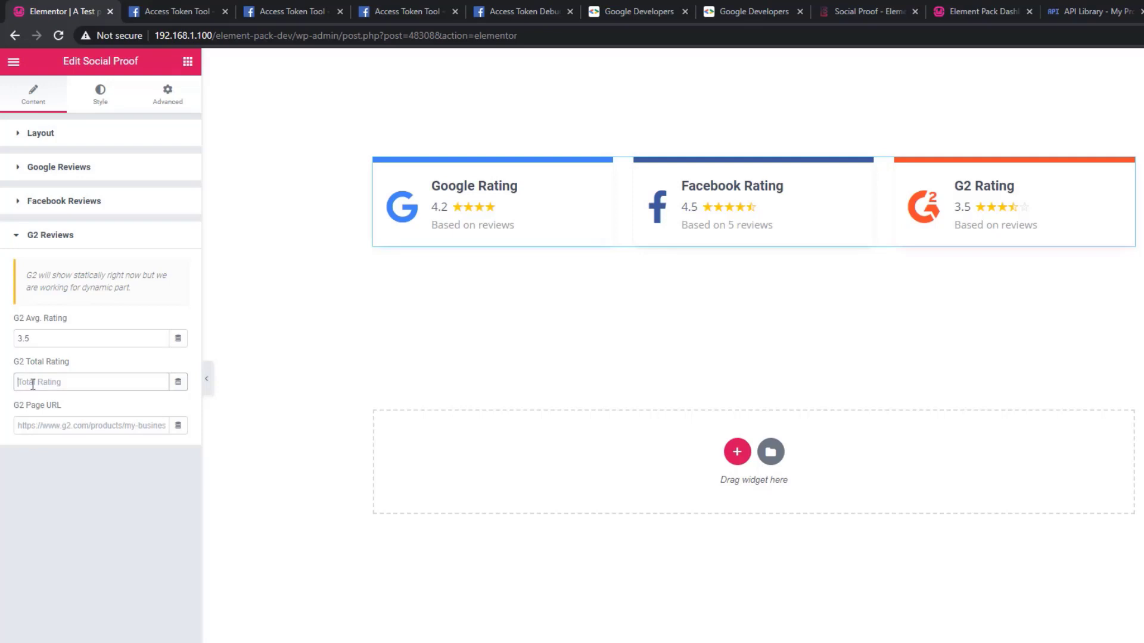
text(5)
click(66, 237)
Step: Enable Show Yelp Review in the Social Proof widget's layout settings
click(70, 202)
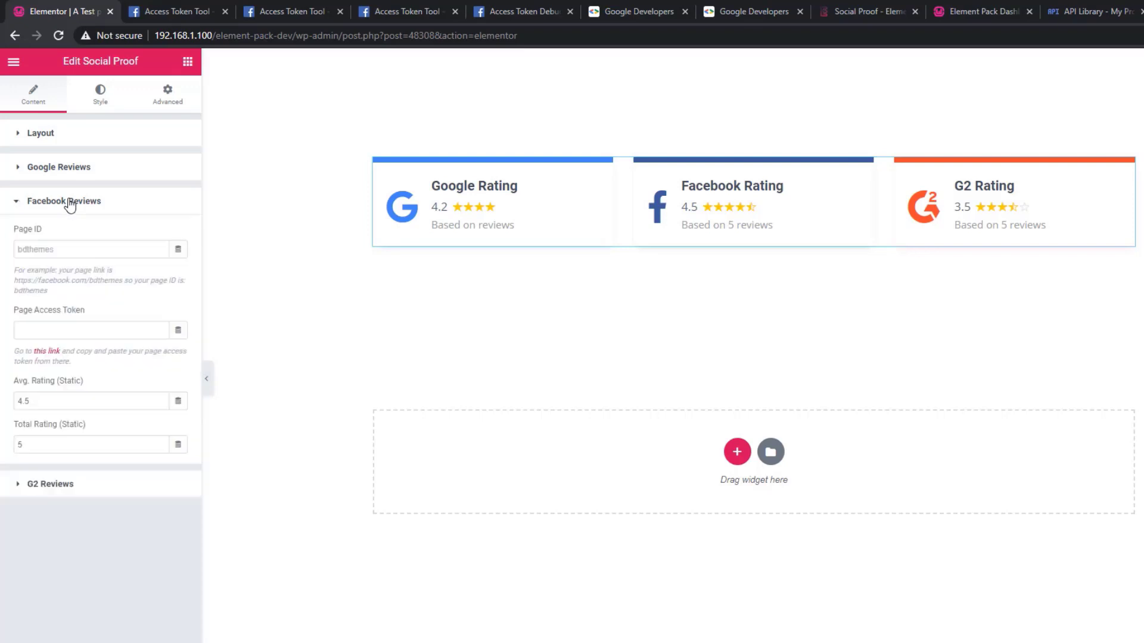
click(66, 205)
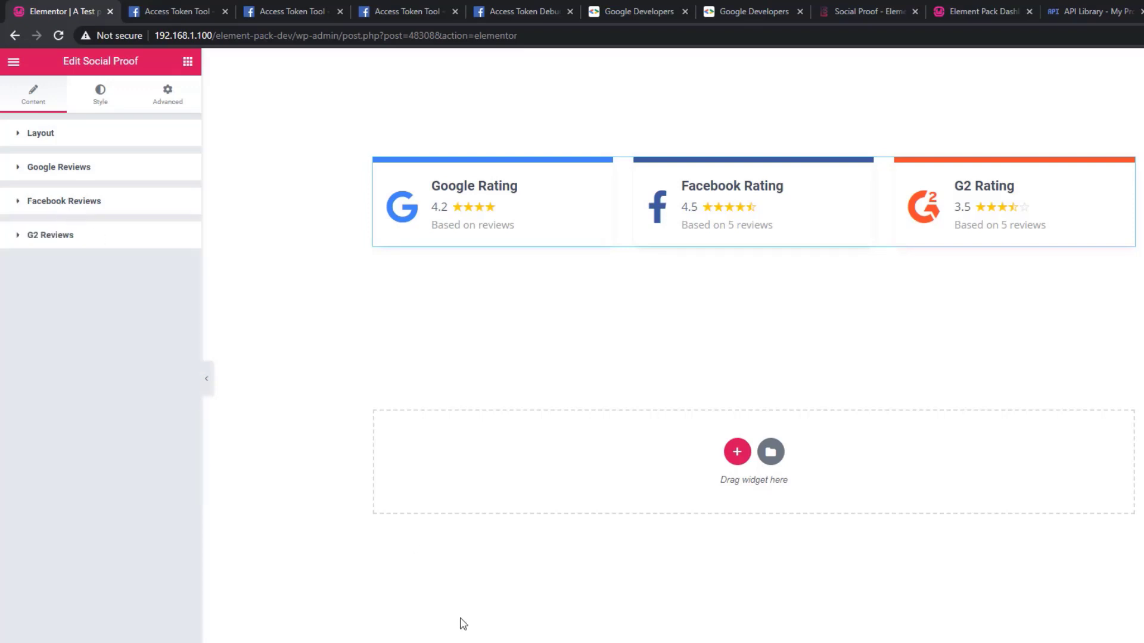
click(71, 138)
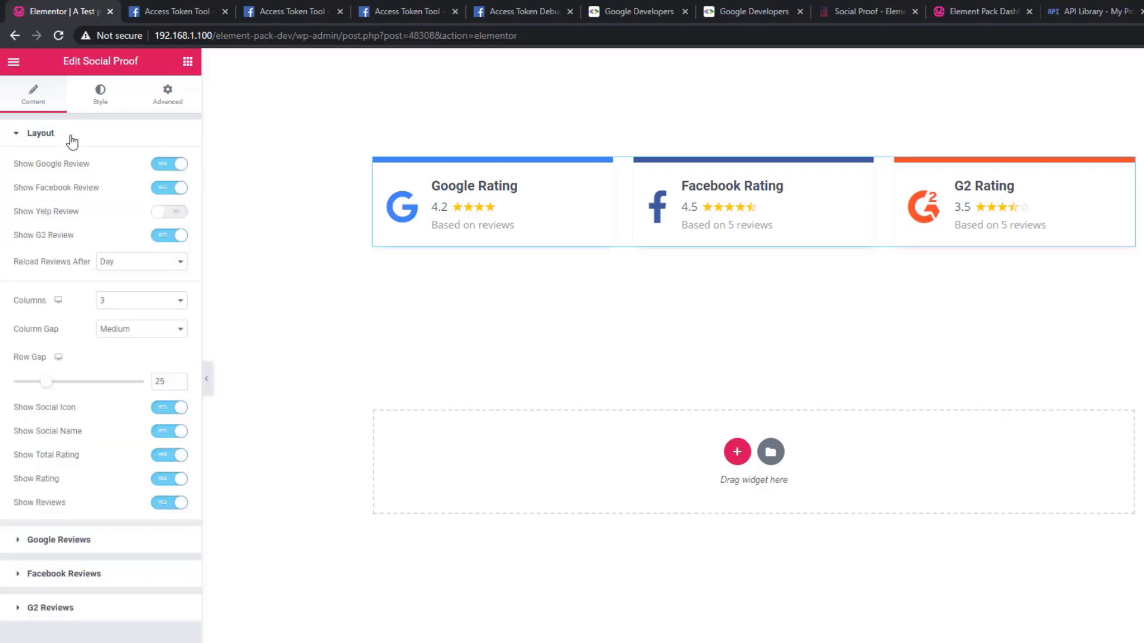
click(177, 218)
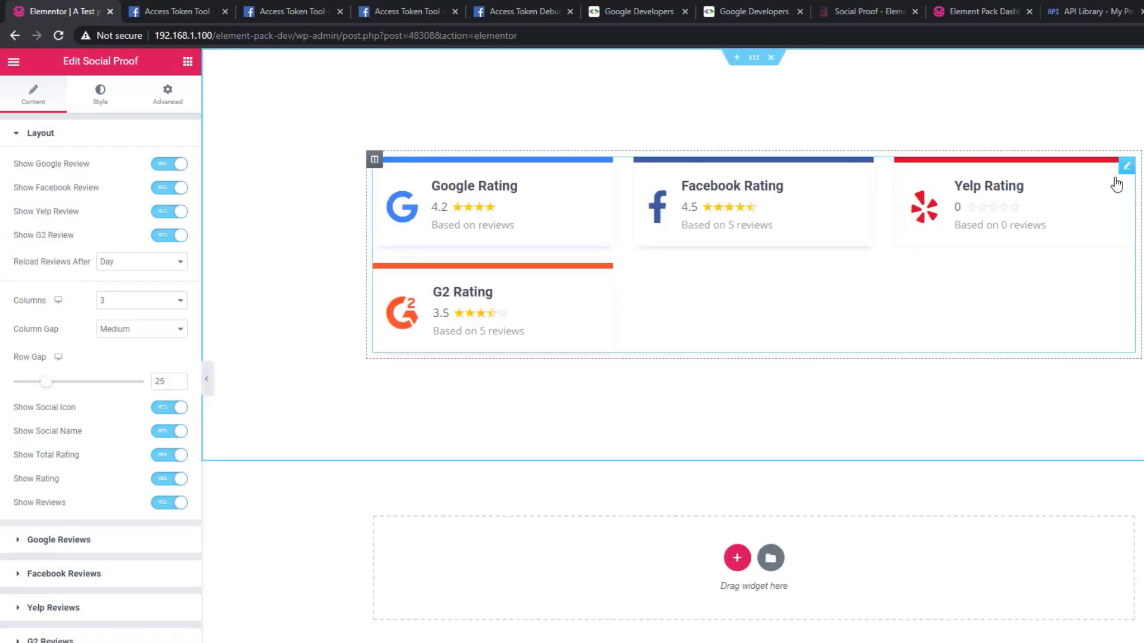
Step: Replace the Yelp Business ID with the example ID "apple-store-new-york" copied from the hint in the Yelp Reviews settings
click(51, 609)
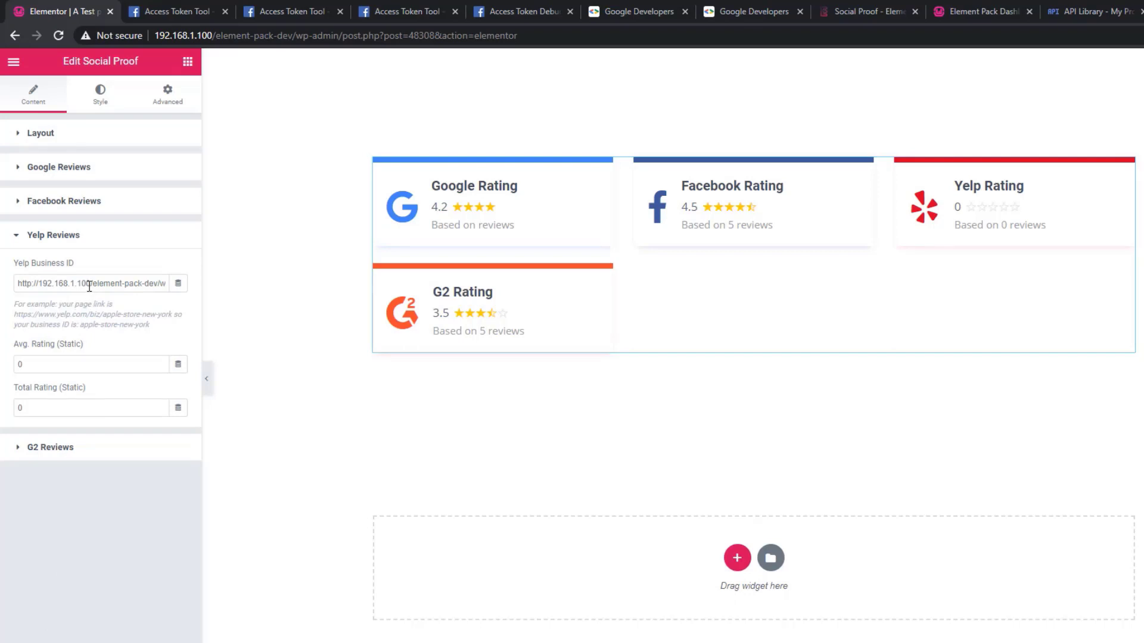
drag(80, 324, 149, 326)
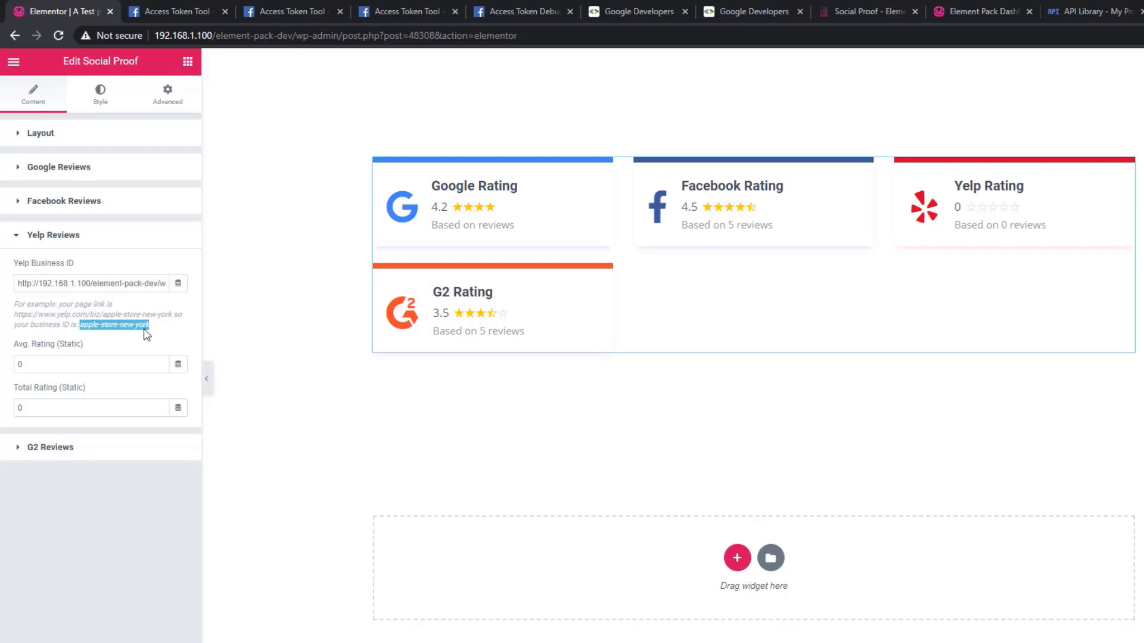
click(81, 329)
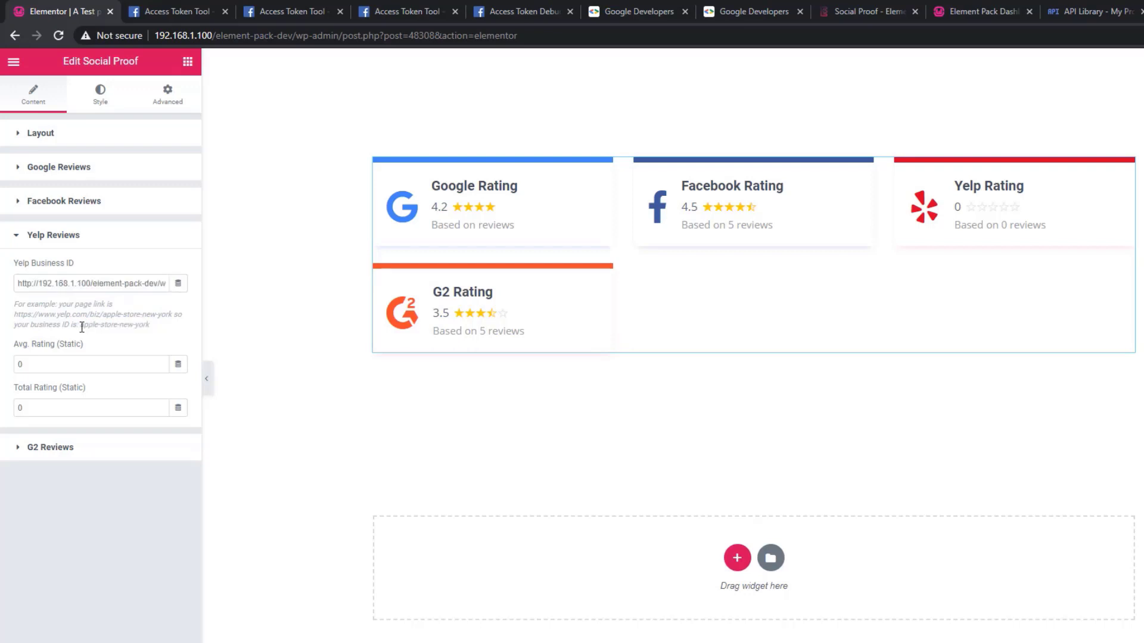
drag(80, 325, 158, 329)
right_click(141, 325)
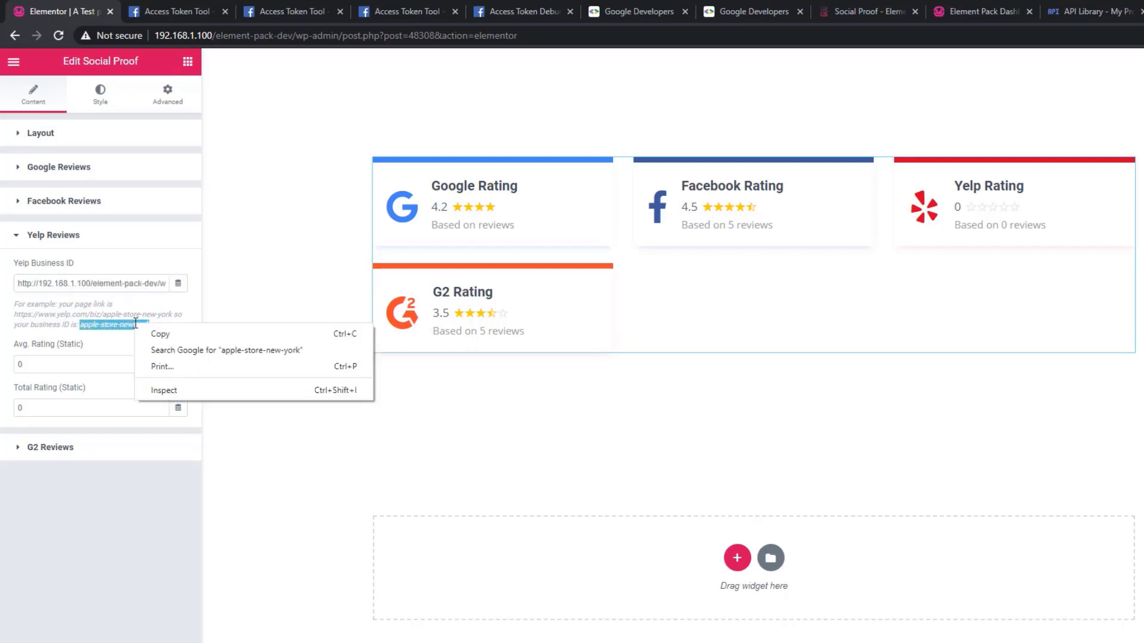
click(156, 333)
click(139, 287)
key(ctrl+a)
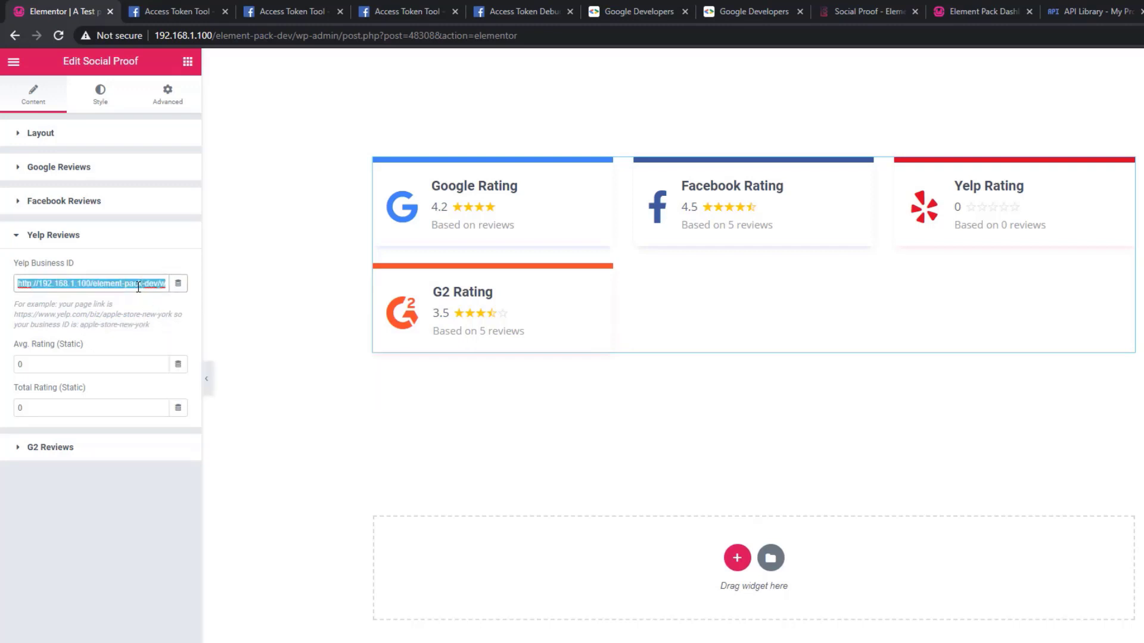
right_click(138, 287)
click(166, 354)
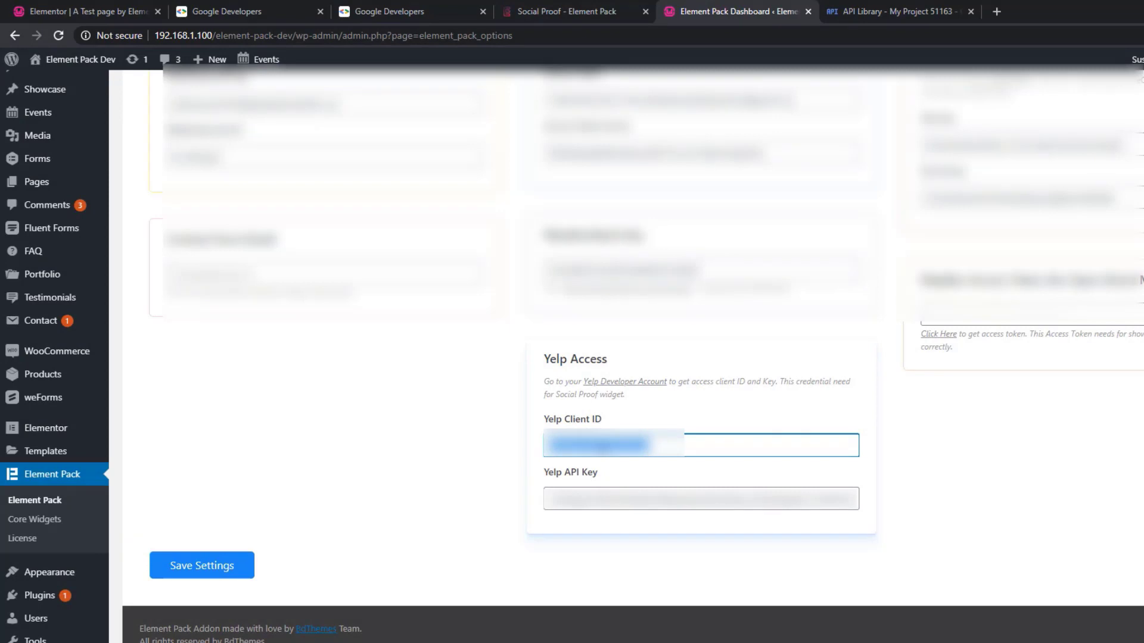
Step: Paste the Yelp client ID into the Yelp Access settings on the Element Pack dashboard
key(ctrl+v)
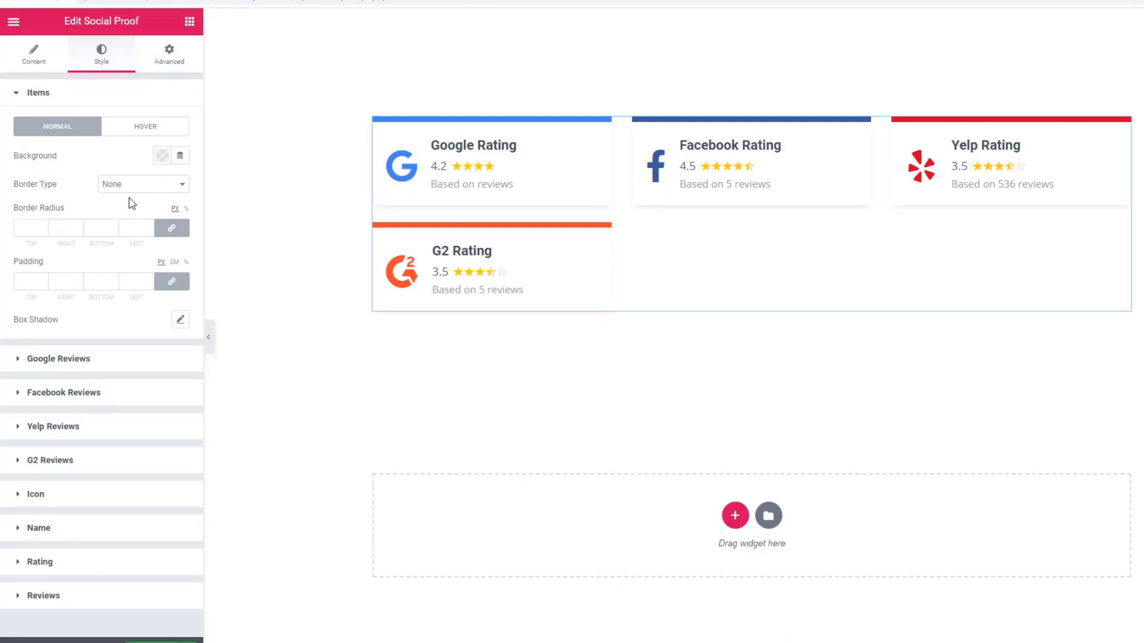
Step: Set the background color of the Social Proof items to light pink #FBEAEA in the normal state
click(162, 157)
click(126, 247)
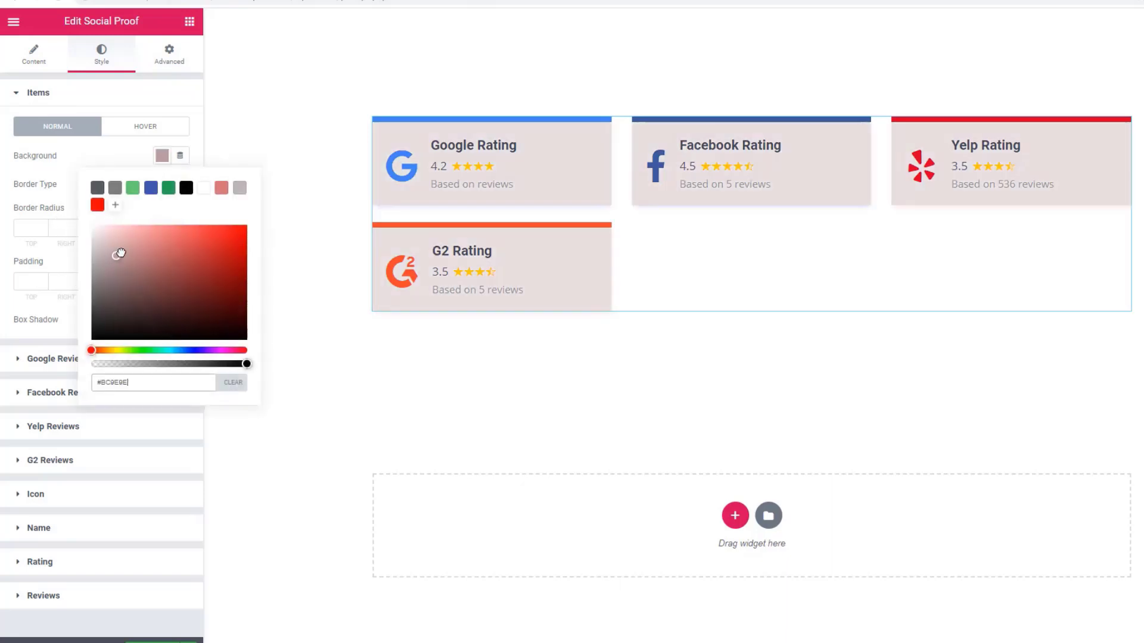
drag(125, 247, 102, 227)
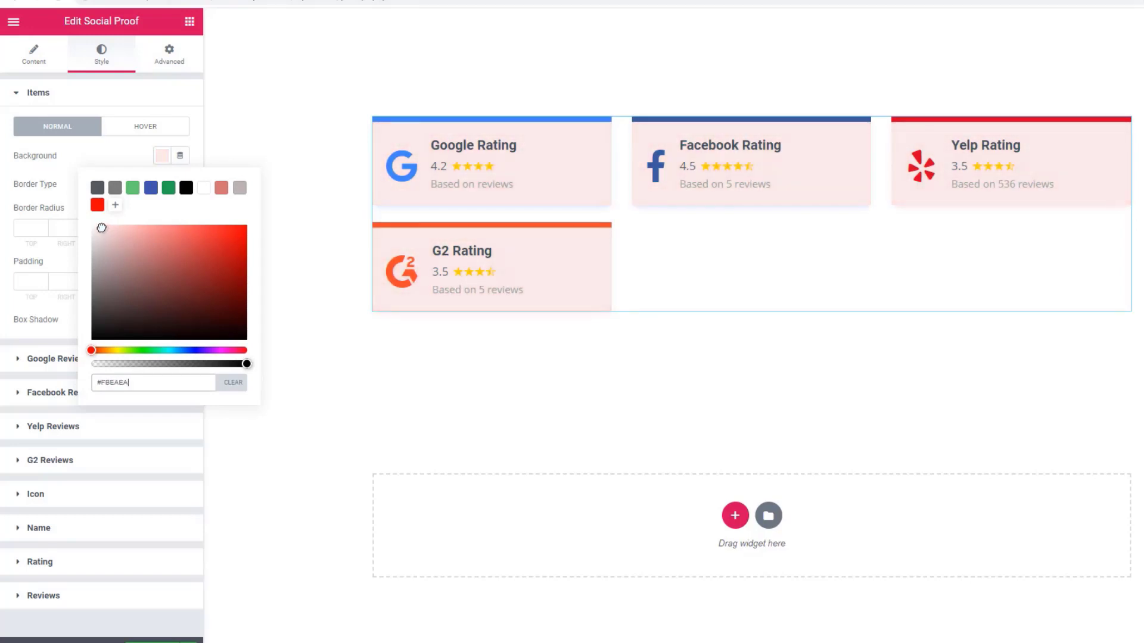
click(115, 152)
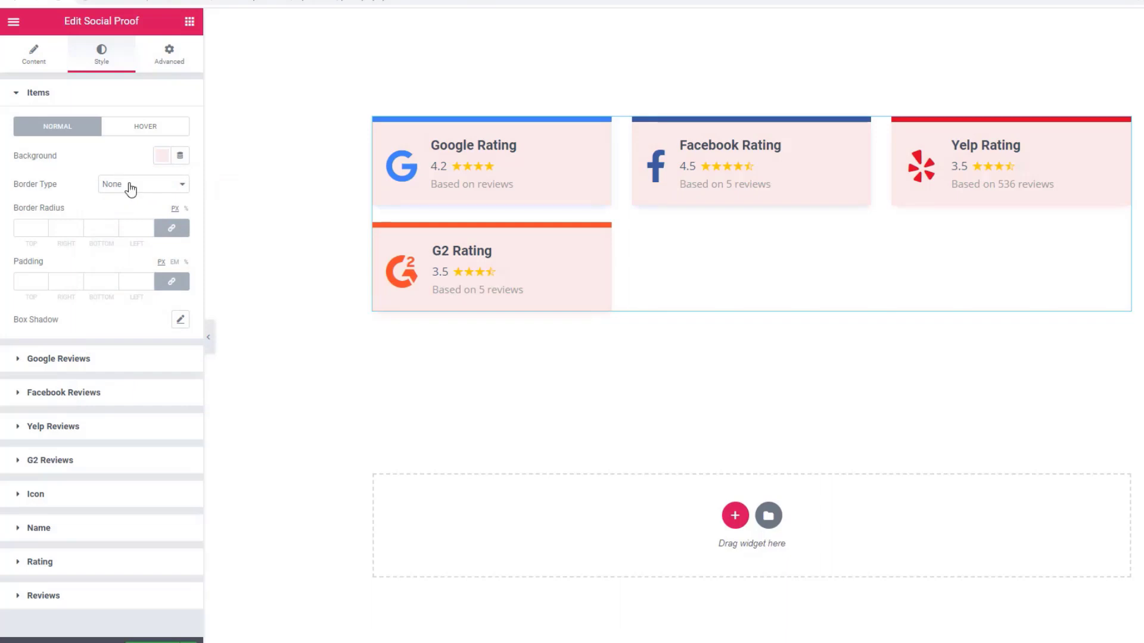
Step: Give the items a solid border and set their border radius to 10 px on all corners
click(175, 189)
click(128, 217)
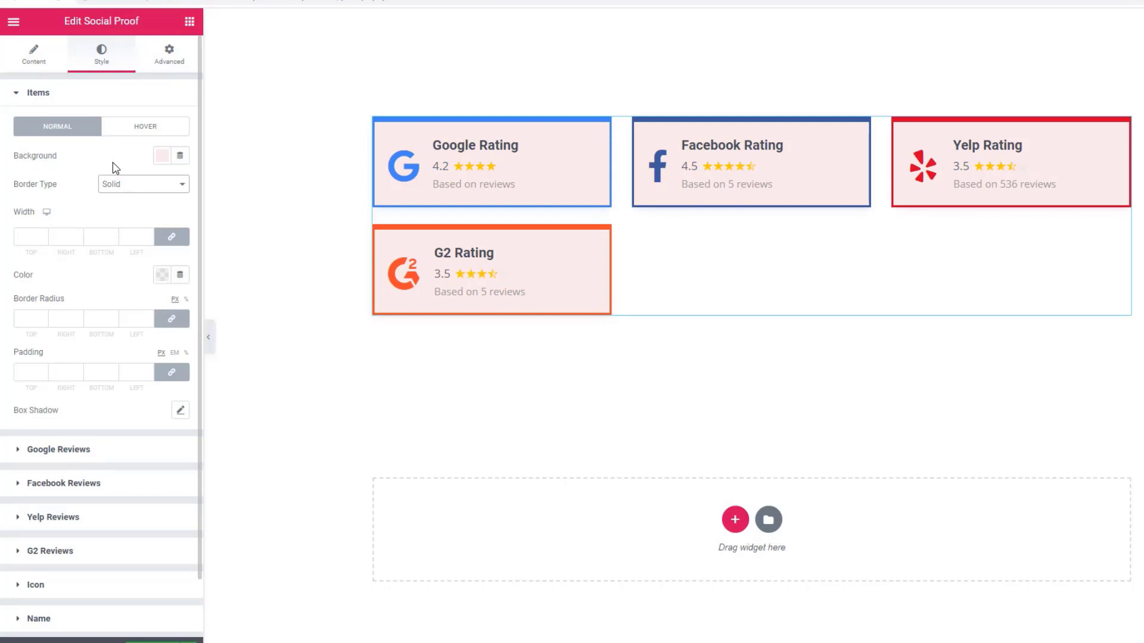
click(25, 316)
text(2)
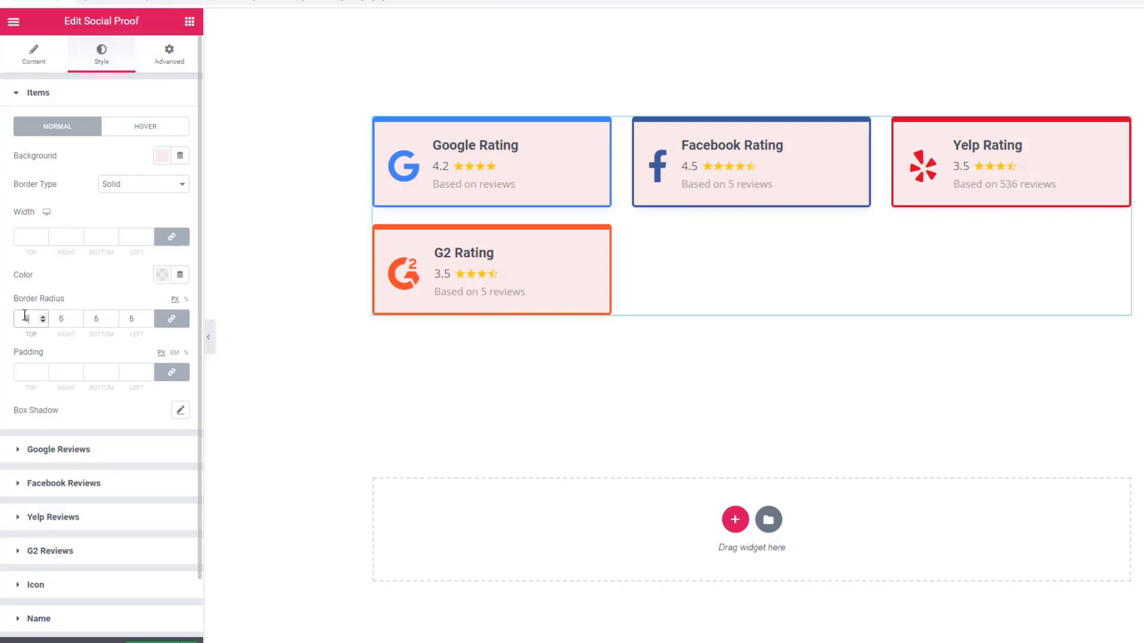
key(Up)
Step: Set the items' padding to 10 px on all sides
click(32, 375)
text(5)
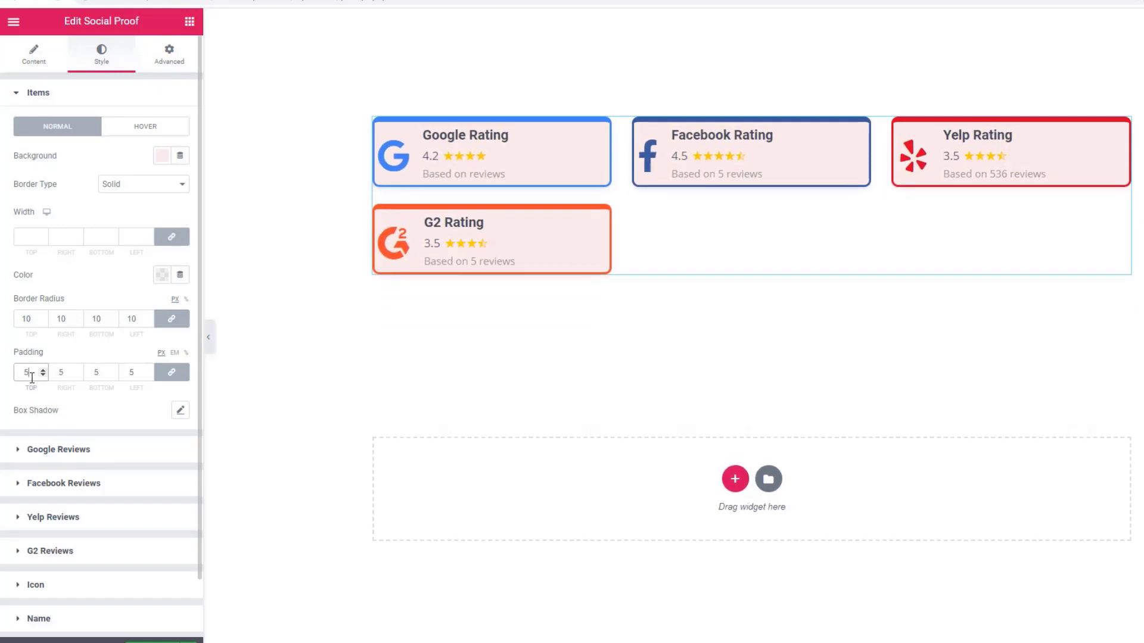
key(Up)
key(Up)
key(Up)
key(Up)
key(Up)
key(Up)
key(Up)
key(Up)
key(Up)
key(Up)
key(Up)
key(Up)
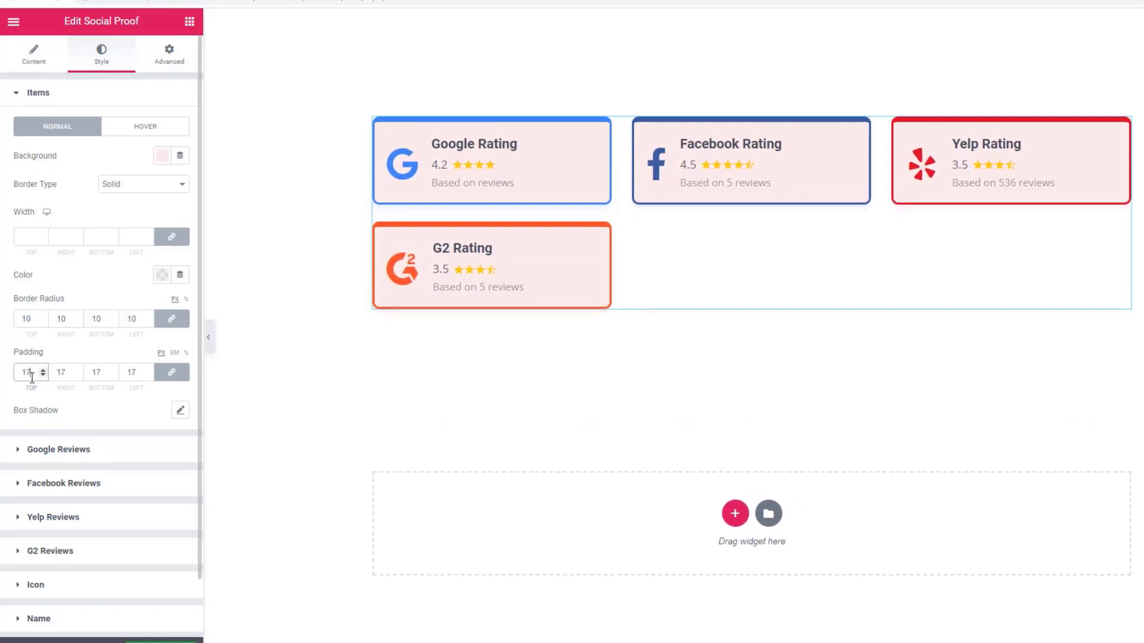
key(Down)
key(Down)
key(Down)
key(Down)
key(Down)
key(Down)
key(Down)
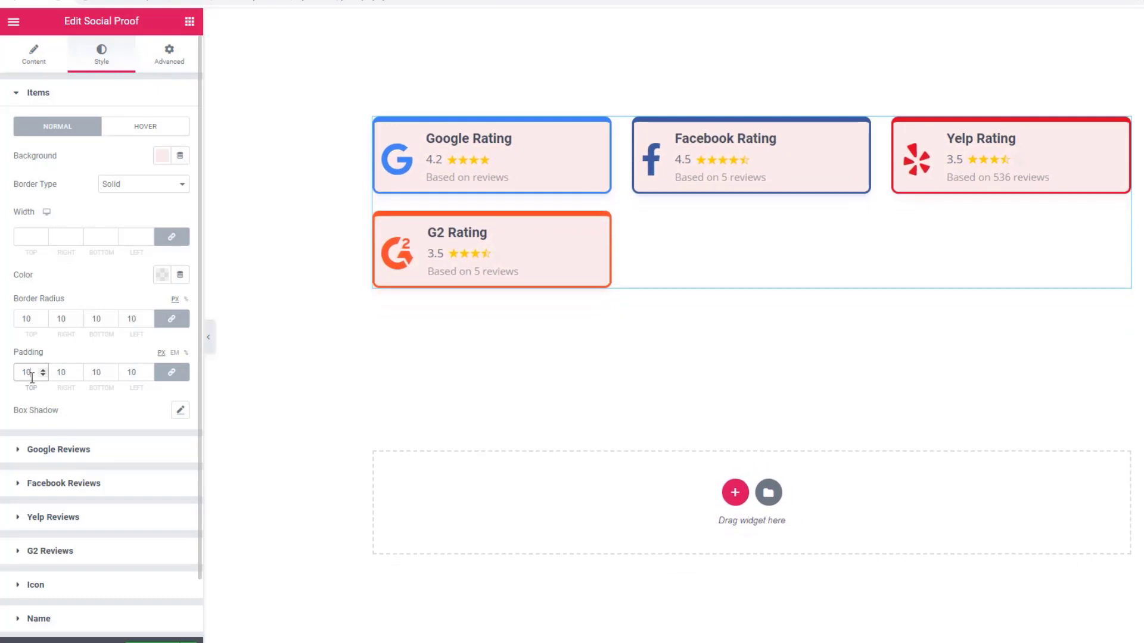
Step: Add a box shadow to the items with a horizontal offset of -1 and the color rgba(83, 83, 83, 0.55)
click(180, 410)
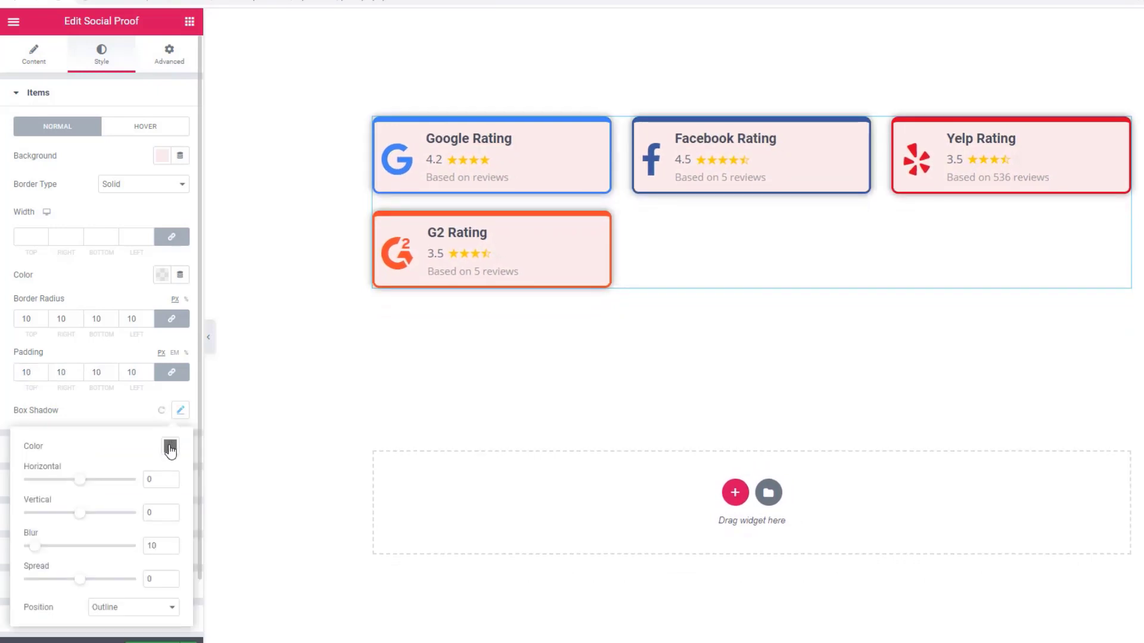
drag(82, 484, 82, 491)
click(169, 446)
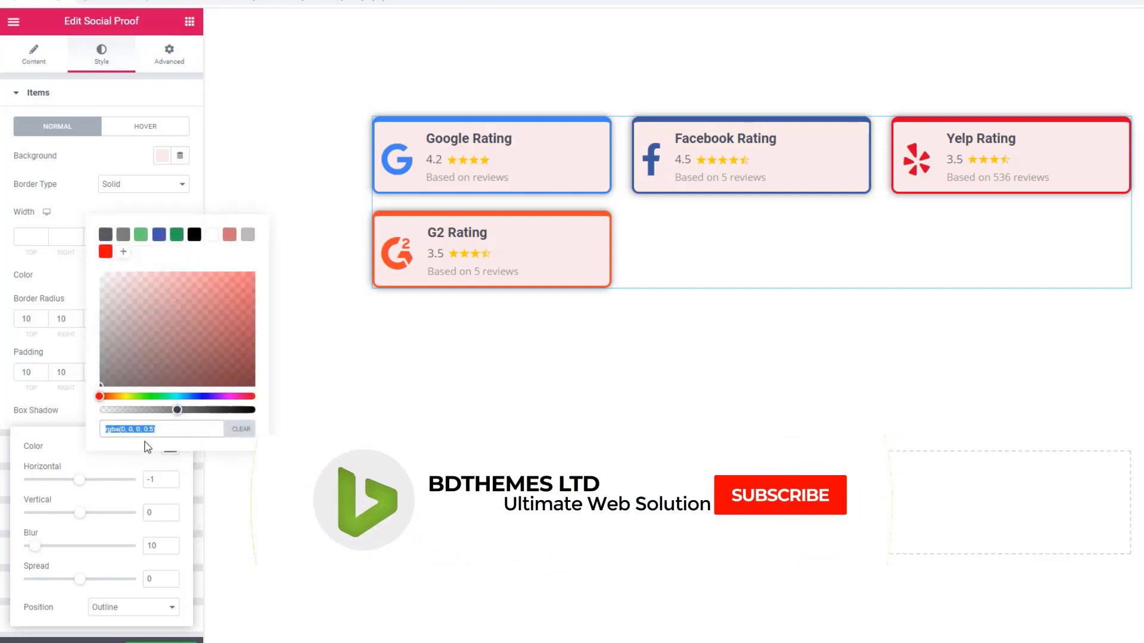
drag(108, 344, 98, 350)
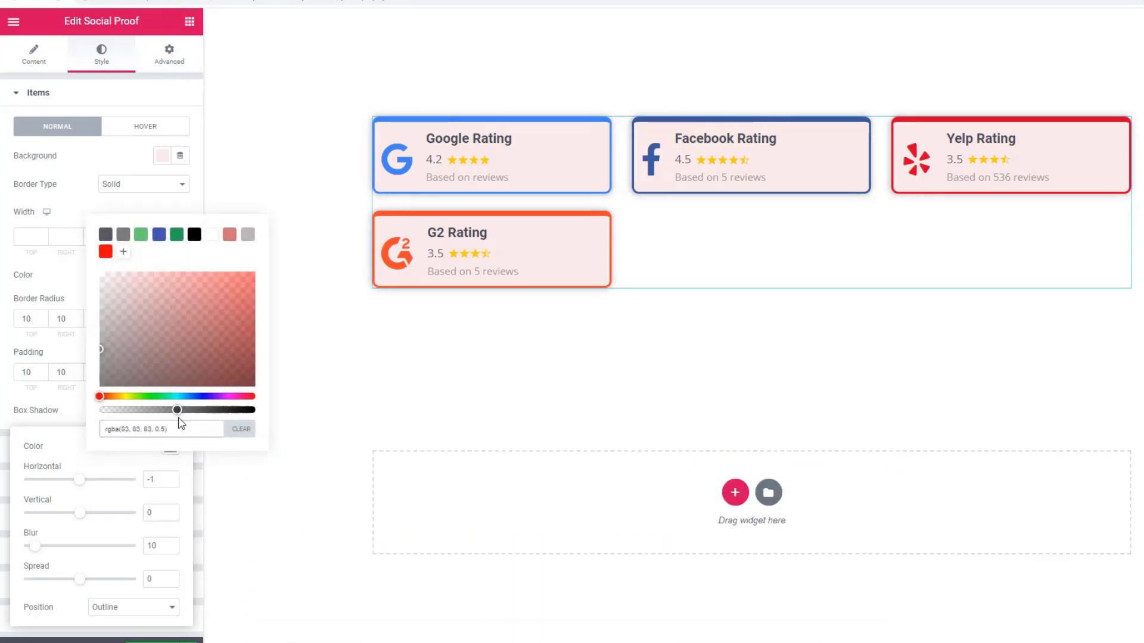
drag(179, 410, 184, 411)
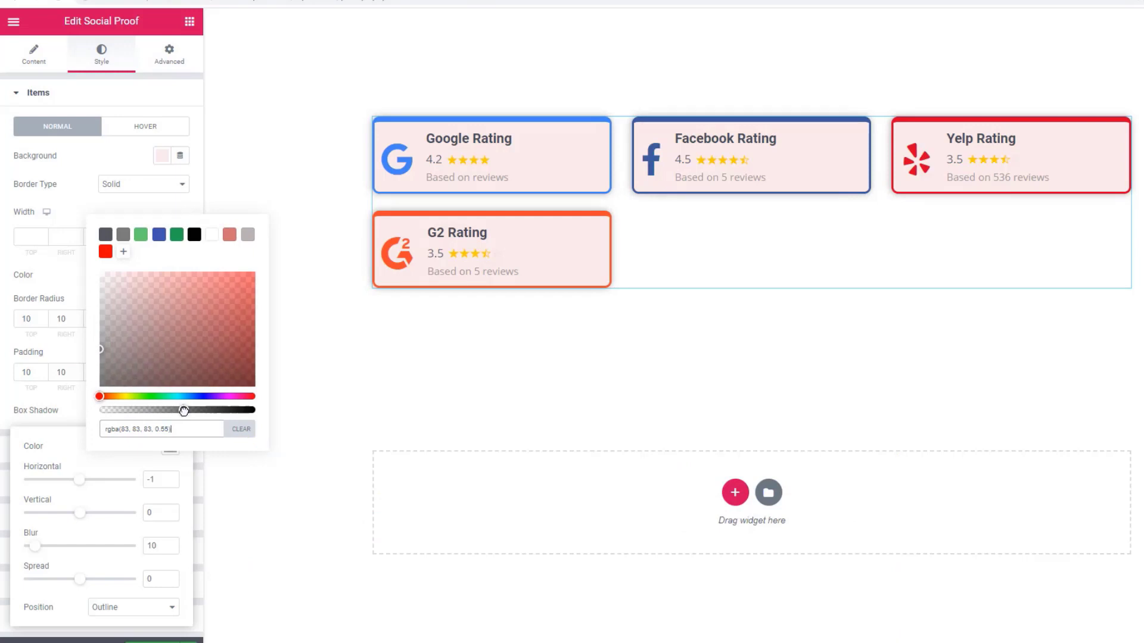
click(70, 288)
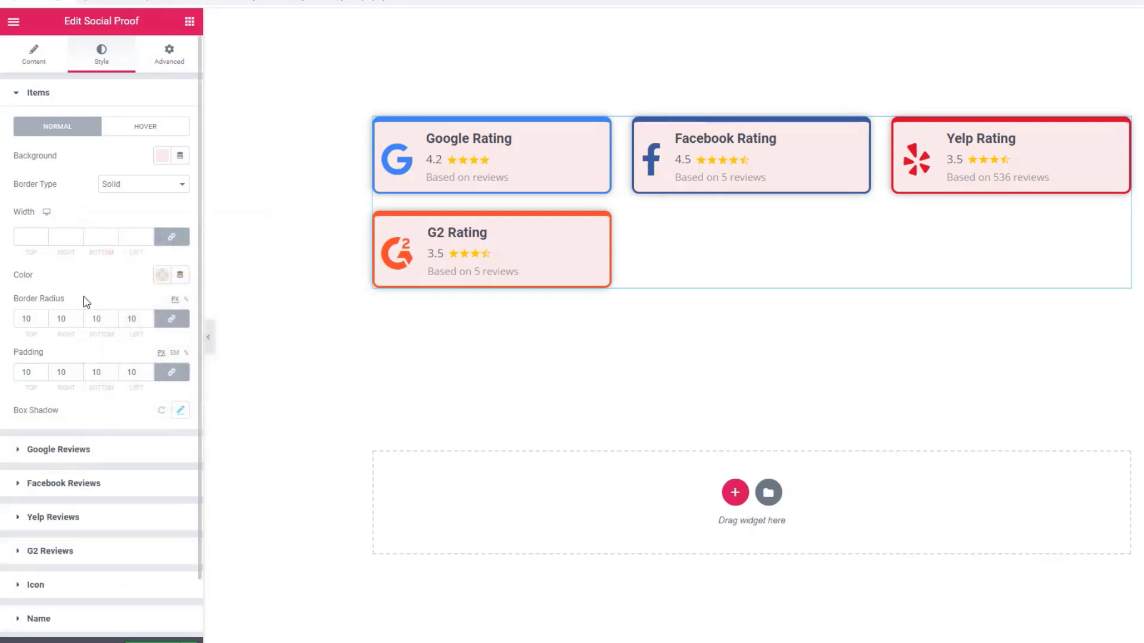
Step: Set the Google Reviews icon color to coral red #F25F5F in the normal state
scroll(90, 437, down, 1)
click(83, 395)
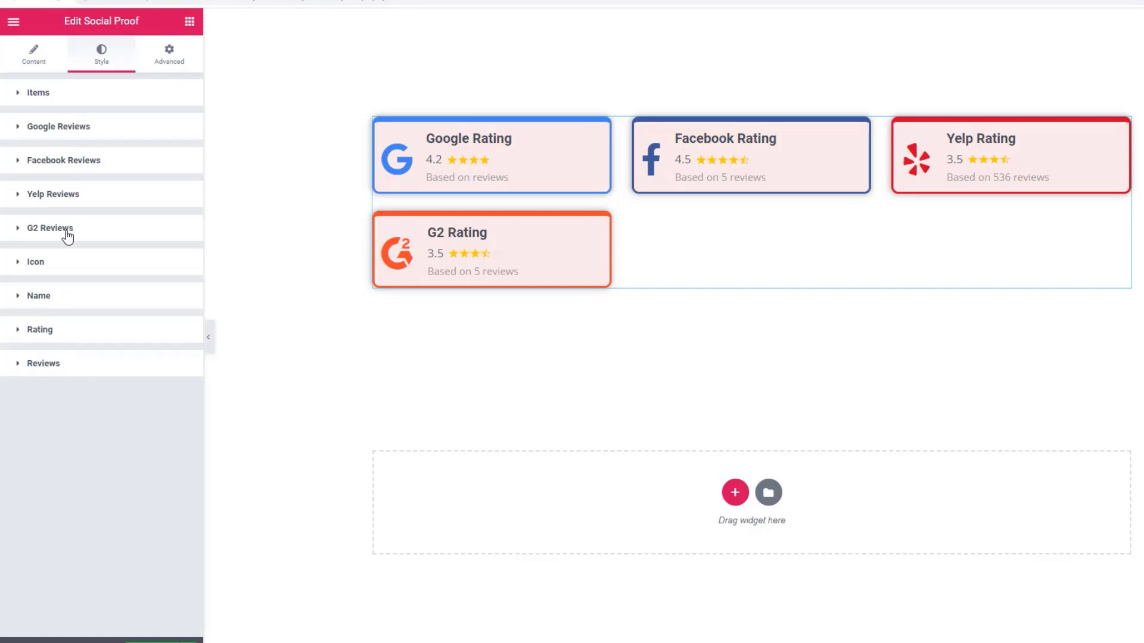
click(54, 128)
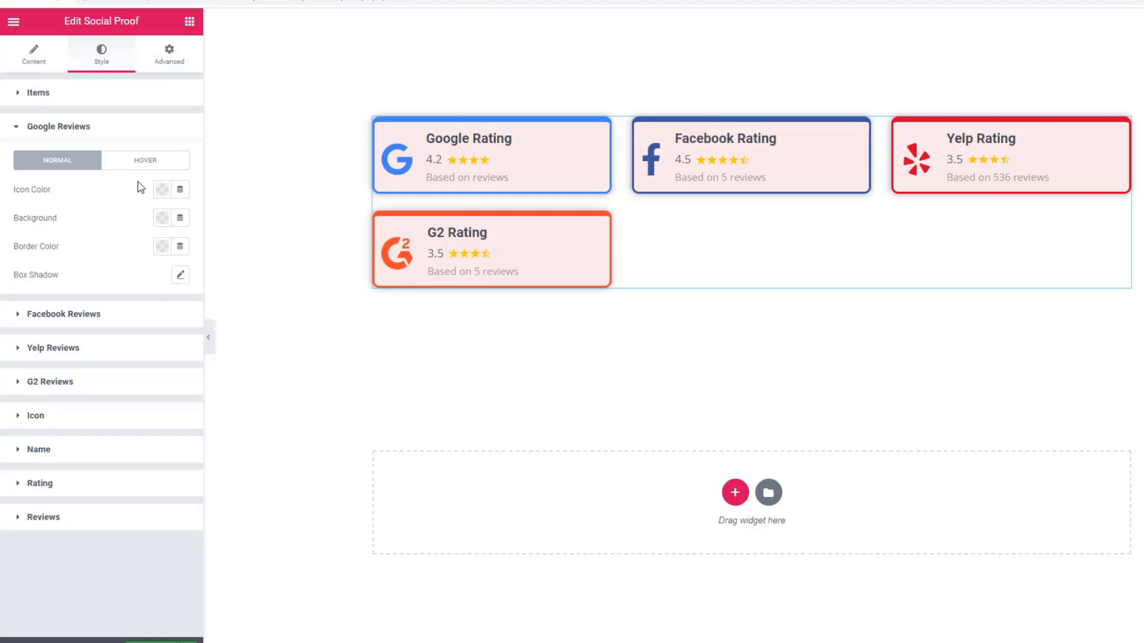
click(161, 189)
drag(119, 268, 186, 265)
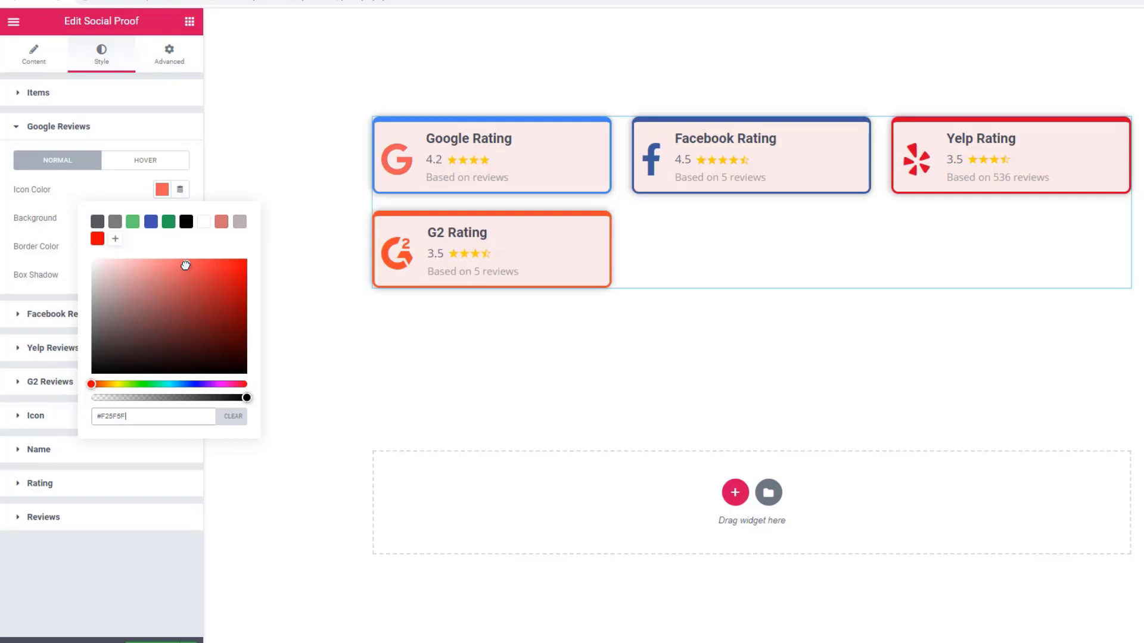
click(133, 191)
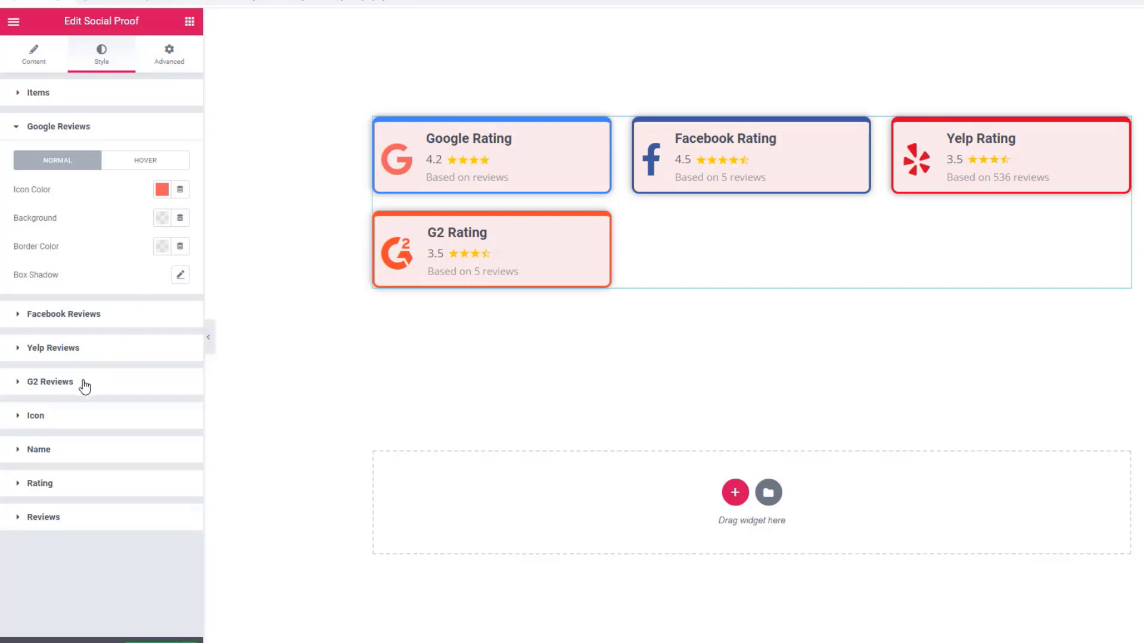
Step: Set the general icon color for the review items to blue in the Icon style settings
click(57, 423)
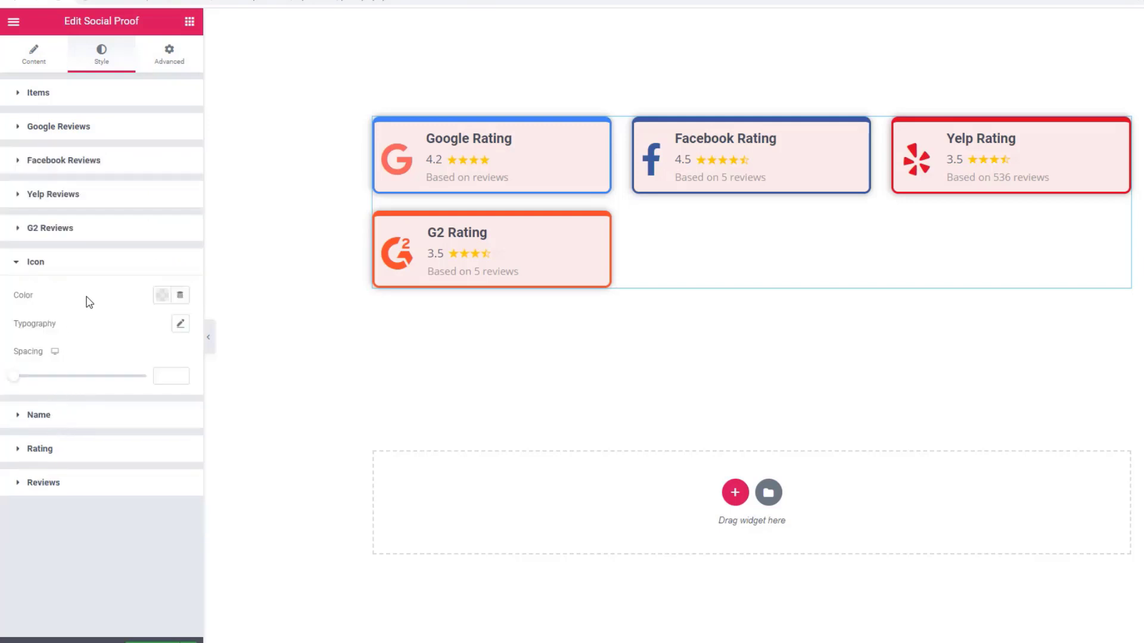
click(160, 296)
mouse_move(159, 378)
mouse_down()
mouse_move(215, 372)
mouse_move(200, 369)
mouse_move(191, 376)
mouse_move(217, 376)
mouse_move(201, 380)
mouse_move(207, 386)
mouse_move(223, 380)
mouse_move(199, 371)
mouse_move(208, 374)
mouse_up()
click(156, 332)
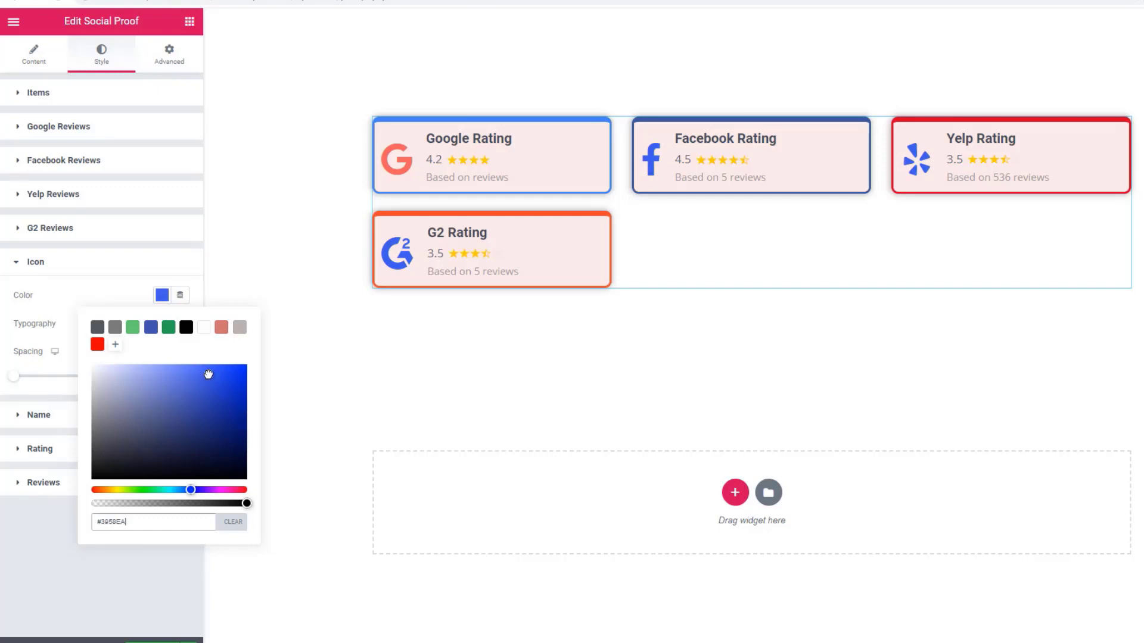
mouse_move(208, 377)
mouse_down()
mouse_move(191, 381)
mouse_move(203, 380)
mouse_up()
Step: Clear the custom icon color in the Google Reviews style settings
click(52, 133)
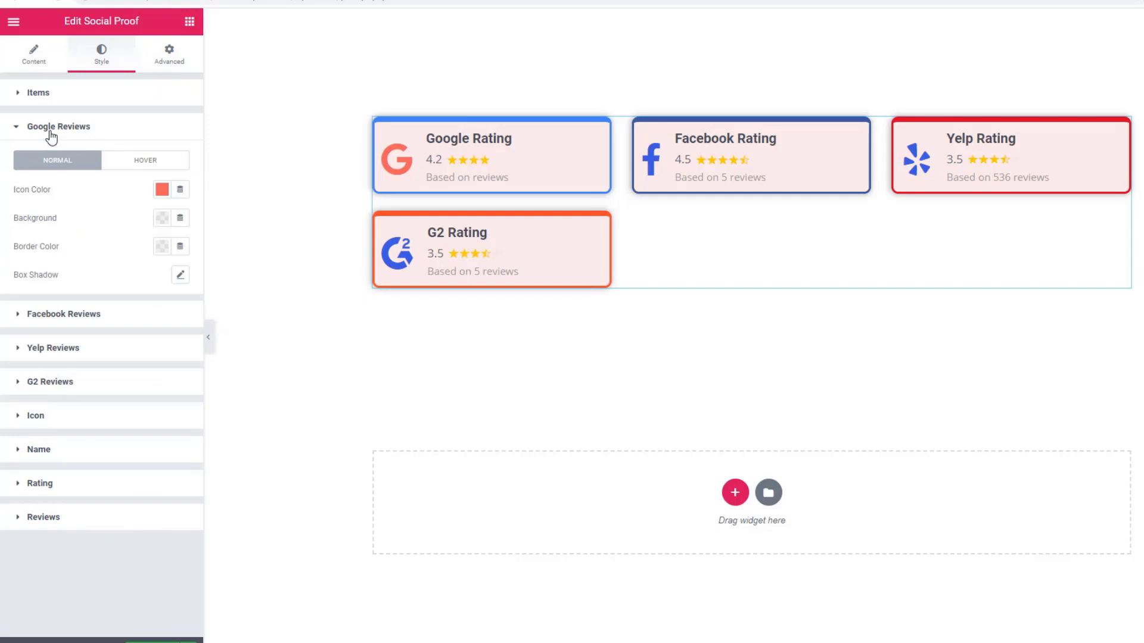
click(162, 190)
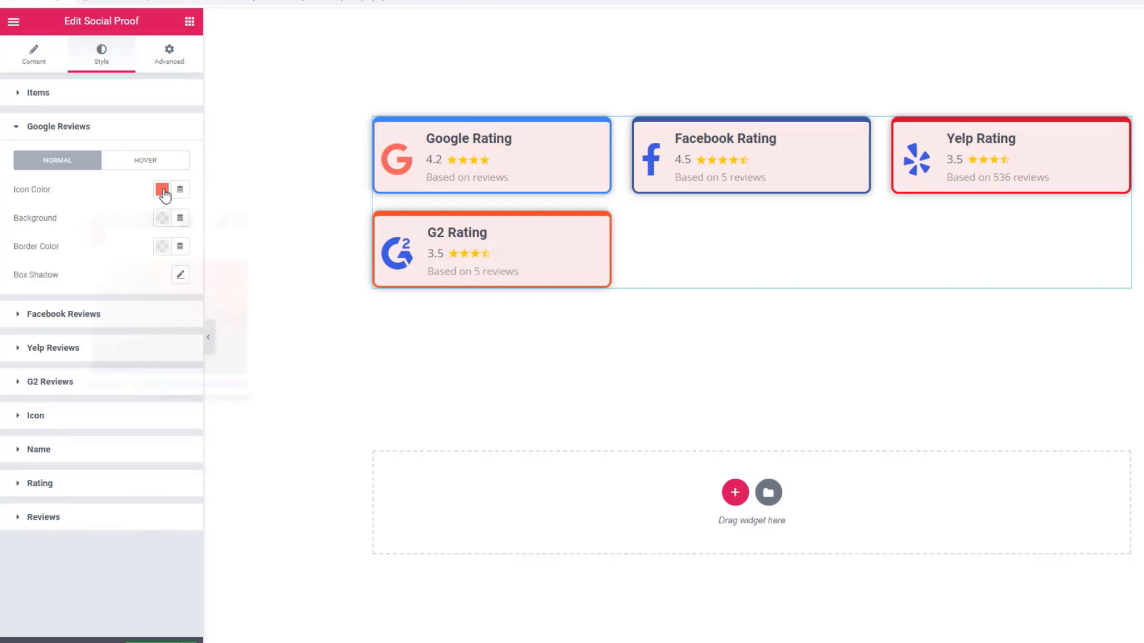
click(234, 417)
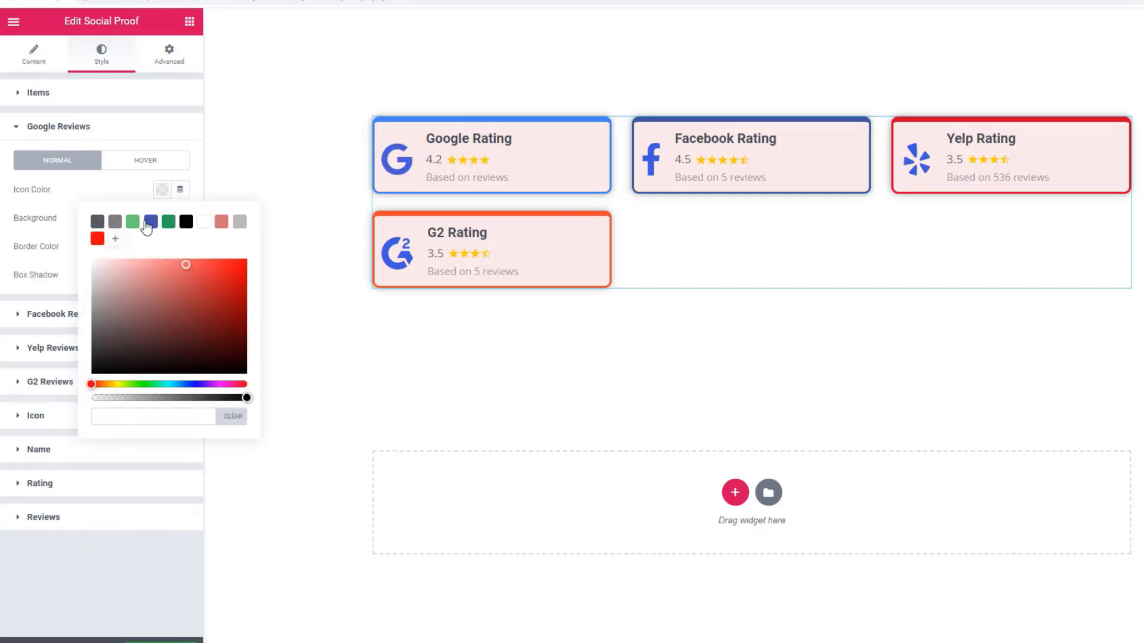
click(133, 188)
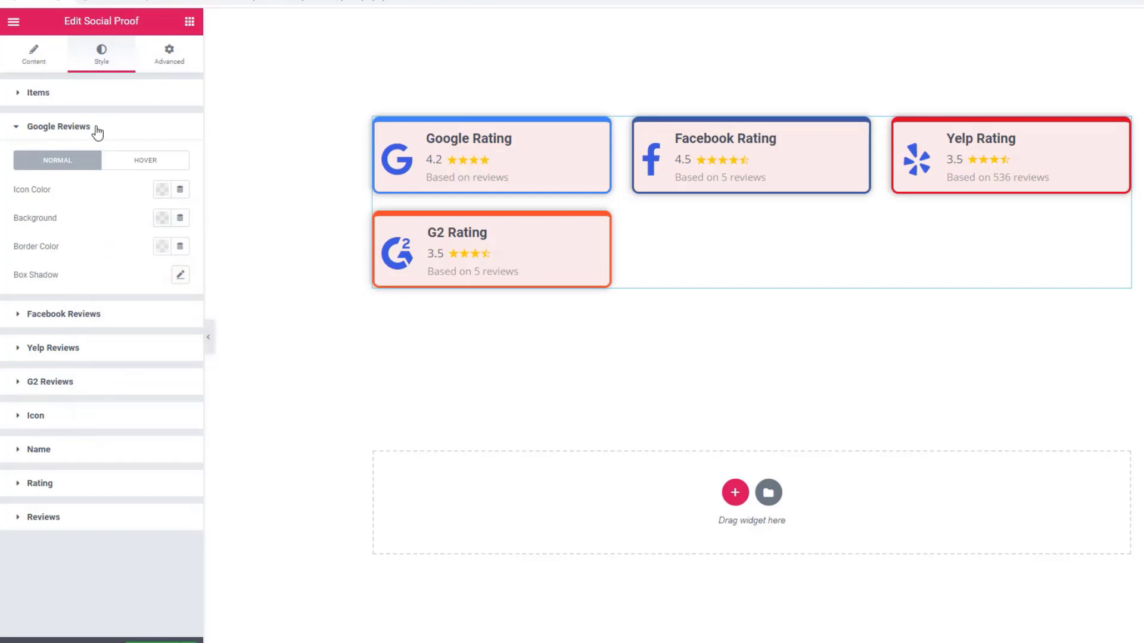
click(113, 136)
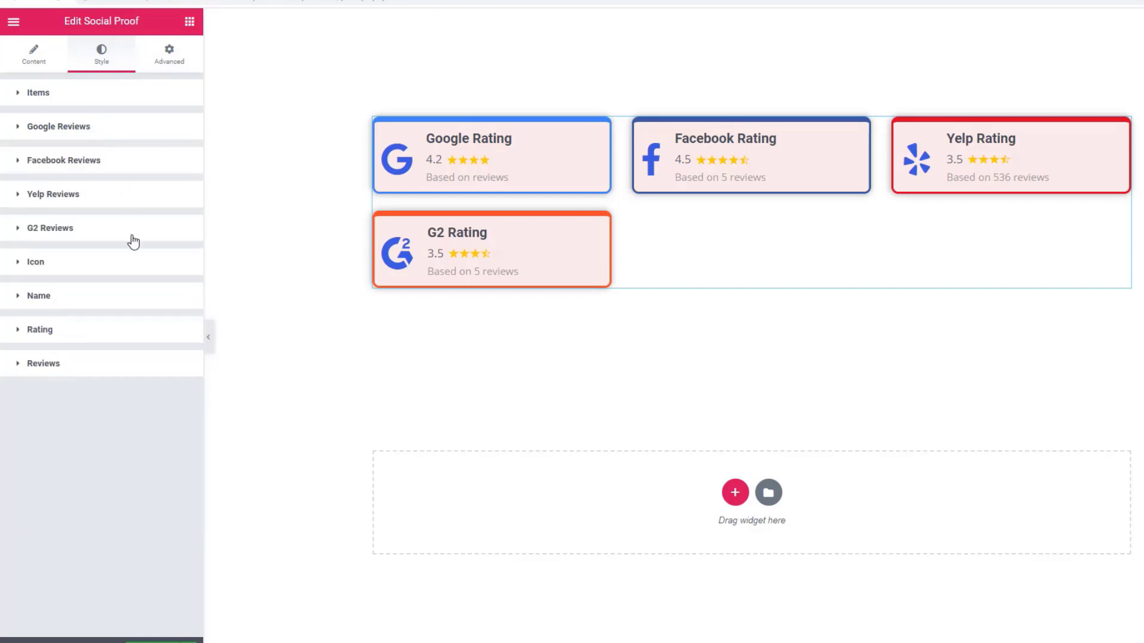
Step: Change the general icon color to the lighter blue #617AED in the Icon style settings
click(65, 273)
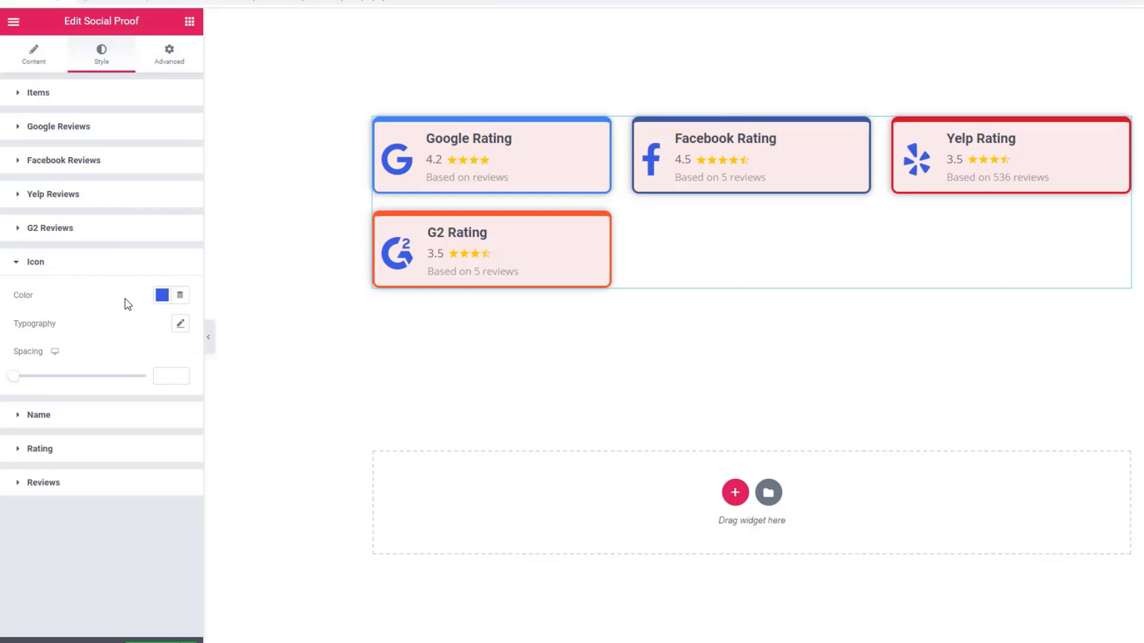
click(161, 296)
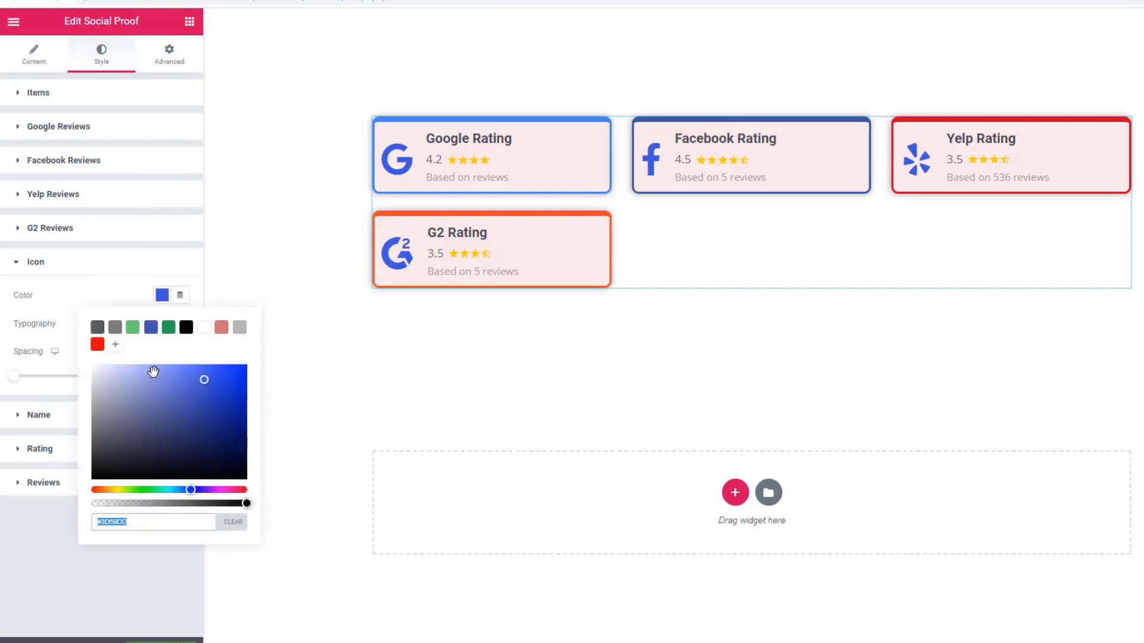
mouse_move(156, 375)
mouse_down()
mouse_move(168, 375)
mouse_move(183, 402)
mouse_move(199, 395)
mouse_move(182, 374)
mouse_up()
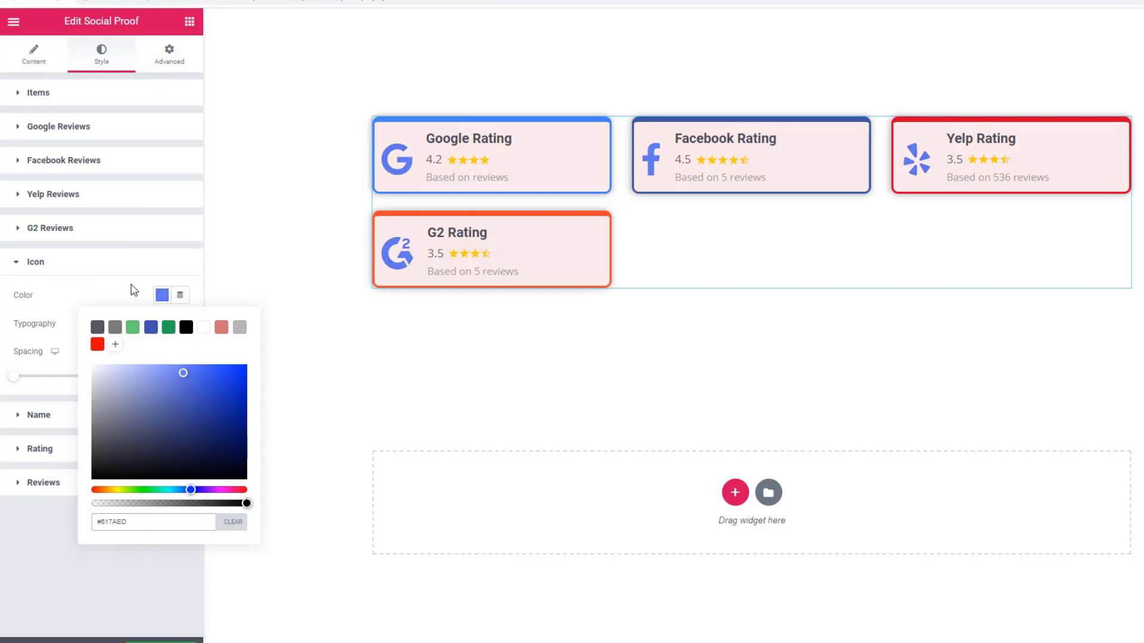
click(62, 264)
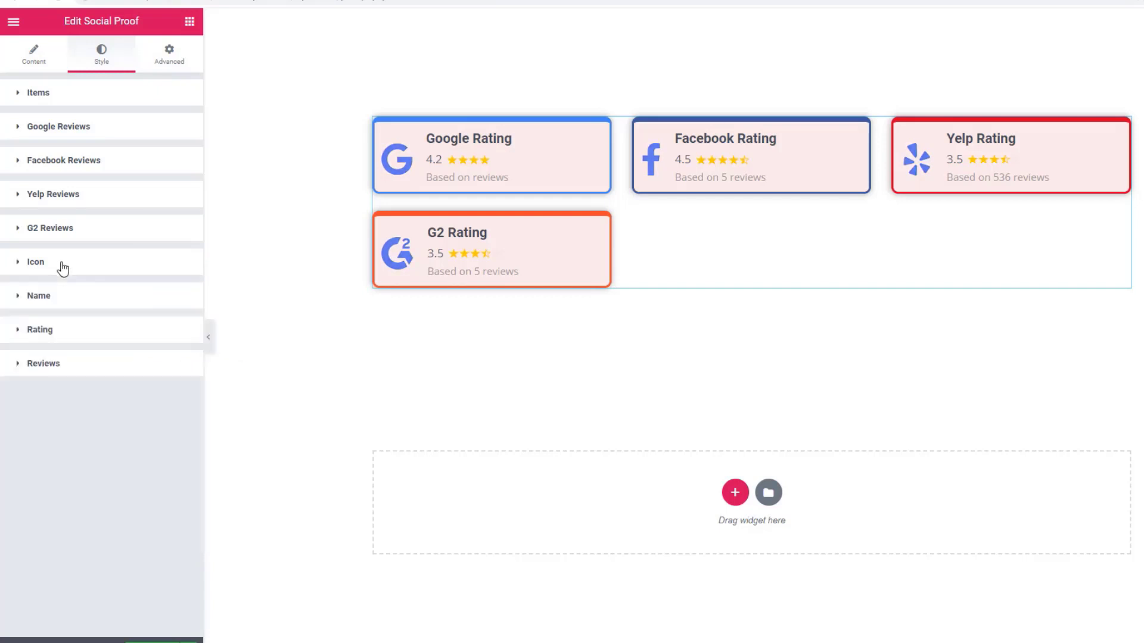
Step: Set the Google Reviews card background to off-white #F8F8F8 in the normal state
click(70, 133)
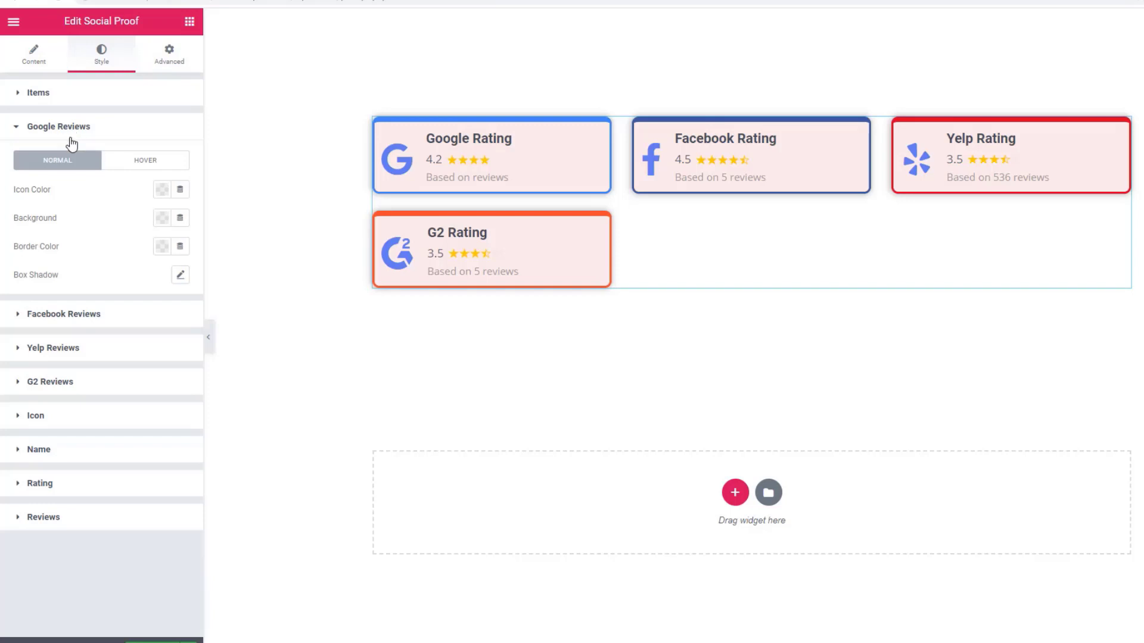
click(162, 219)
drag(138, 296, 93, 291)
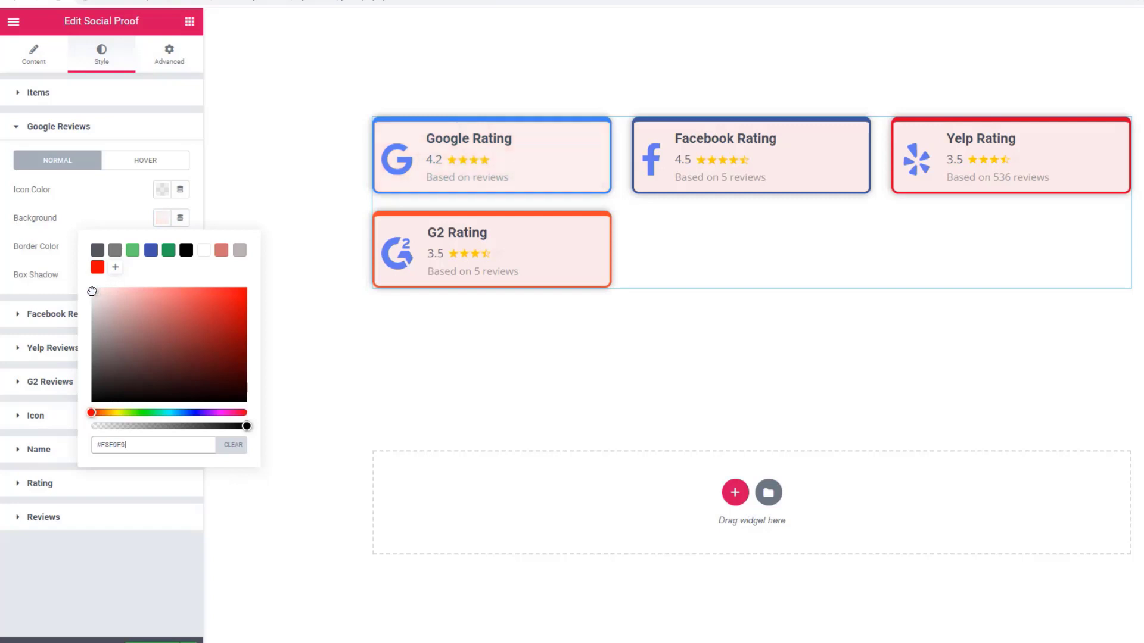
click(115, 218)
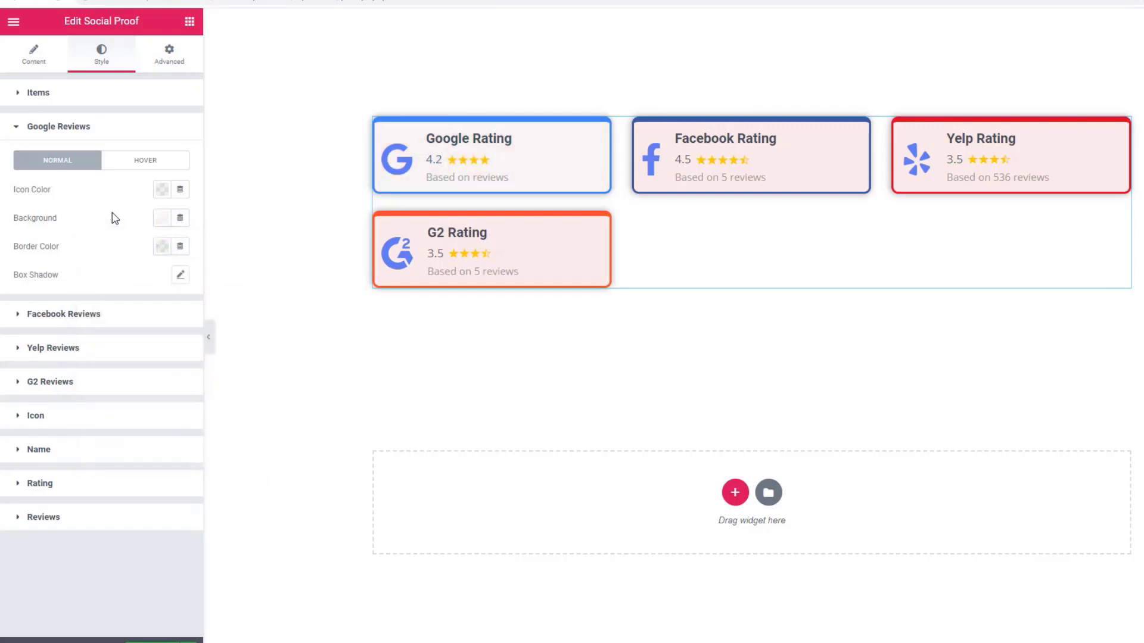
Step: Set the Google Reviews card's border color to pink #FCB4B4
click(161, 246)
click(132, 316)
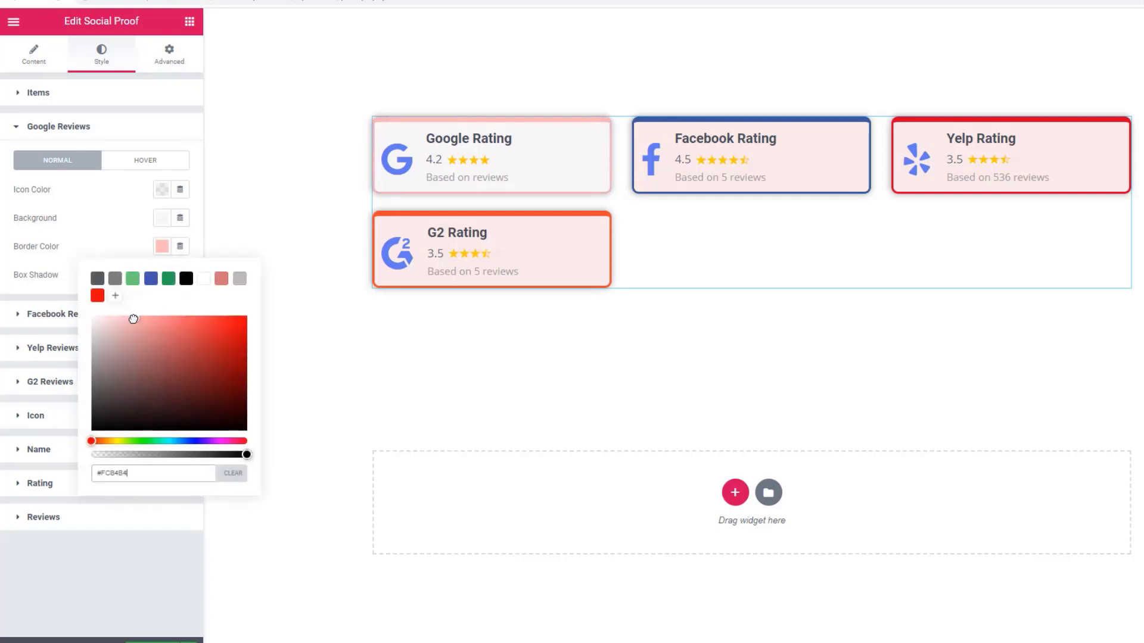
click(121, 244)
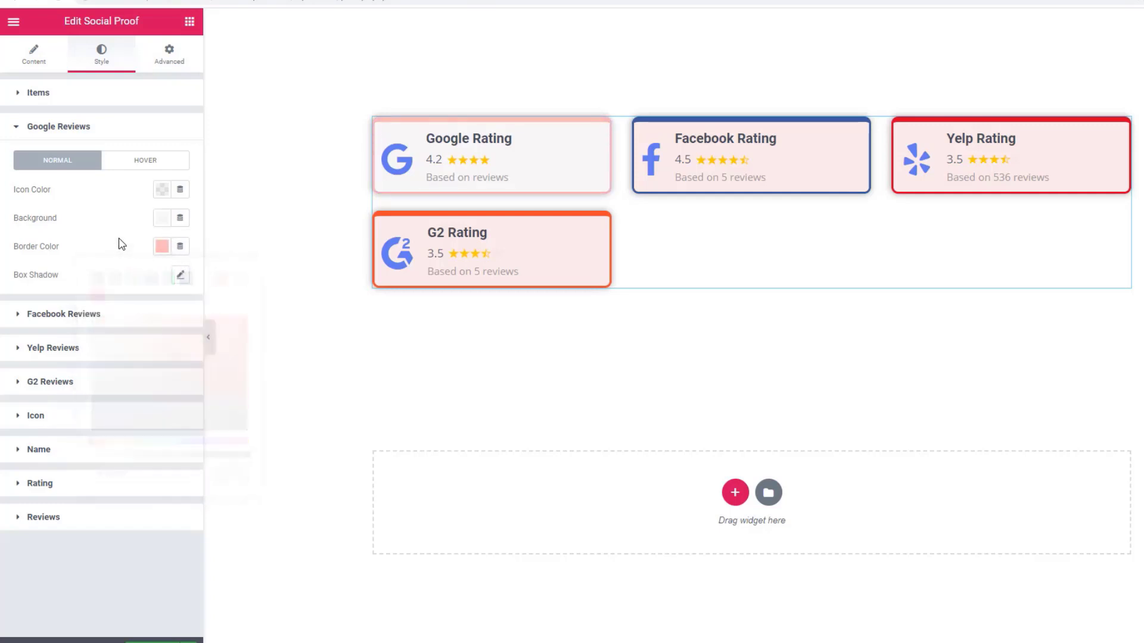
Step: Add a box shadow to the Google Reviews card with the color rgba(242, 179, 179, 0.5)
click(180, 275)
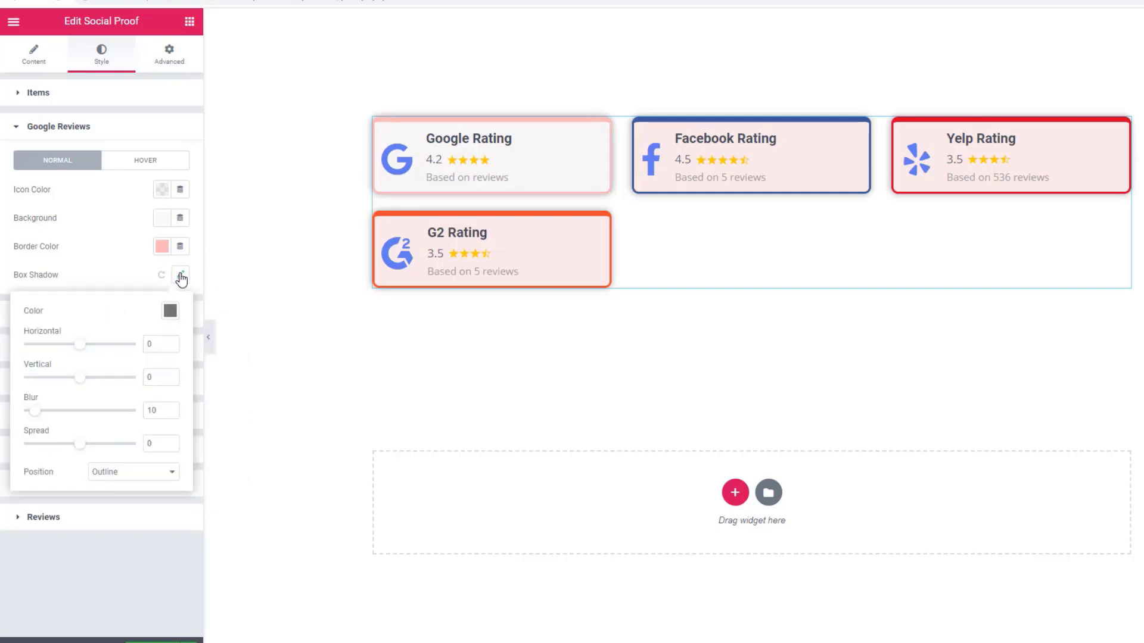
click(171, 311)
click(134, 388)
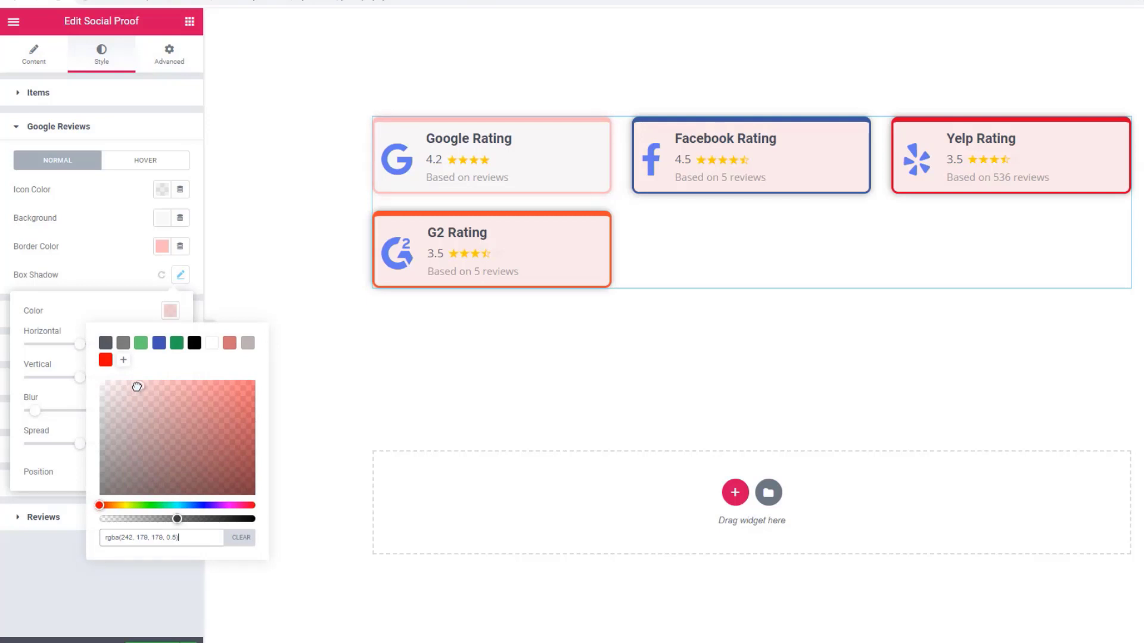
Step: Change the Google Reviews card's box shadow color to the neutral grey rgba(138, 138, 138, 0.5)
mouse_move(125, 389)
mouse_down()
mouse_move(99, 398)
mouse_move(92, 434)
mouse_up()
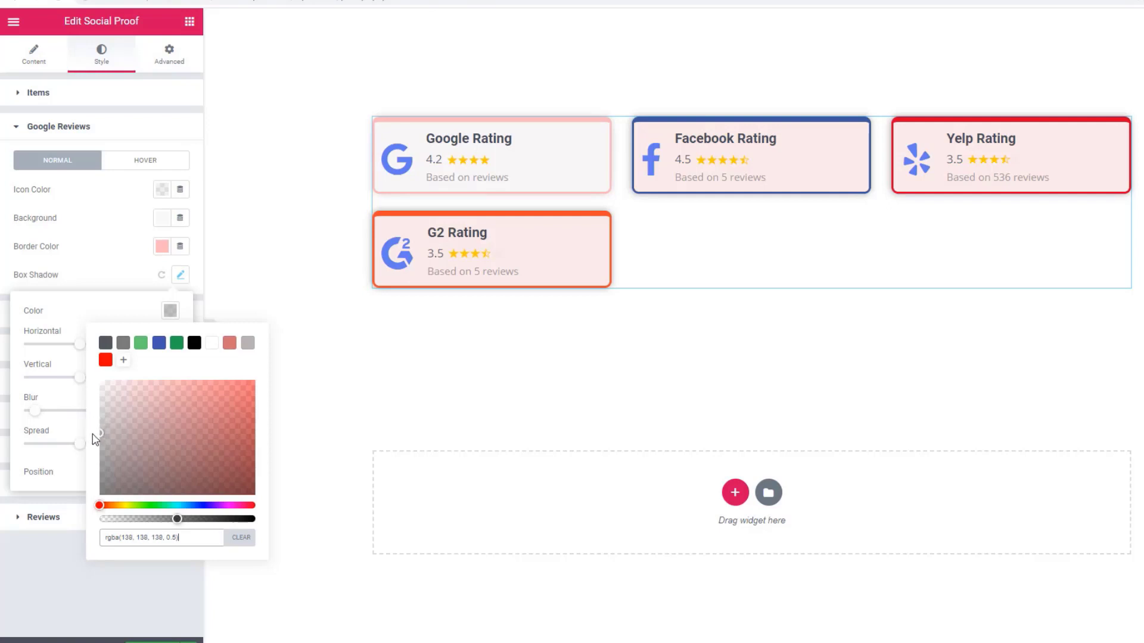
click(129, 280)
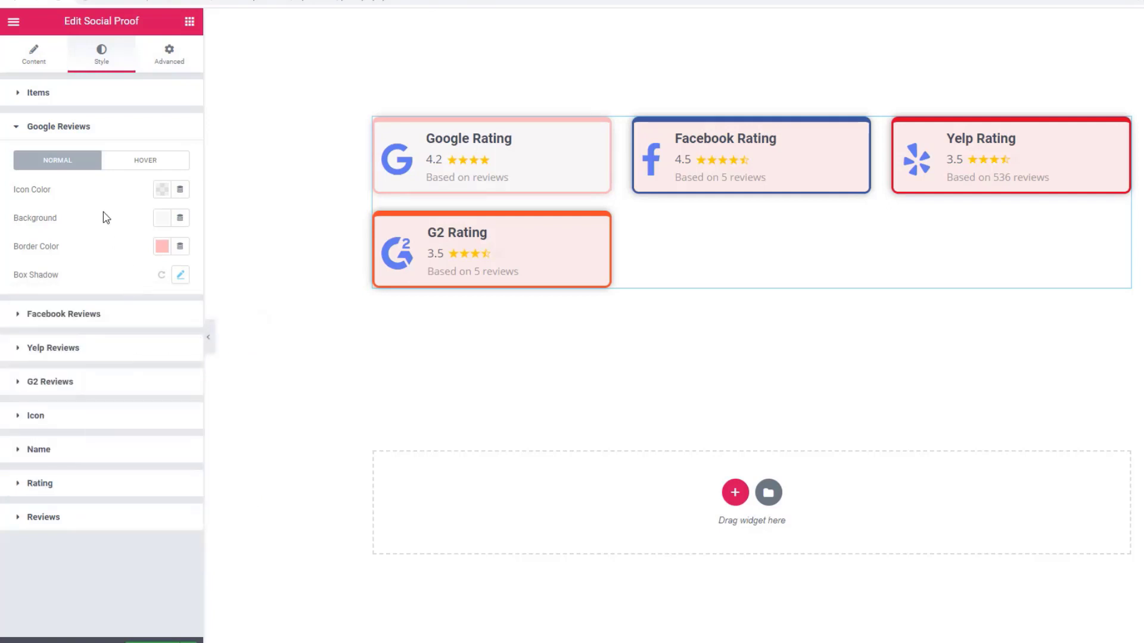
Step: Set the Google Reviews card's icon color to grey #B8B8B8 in the hover state
click(145, 170)
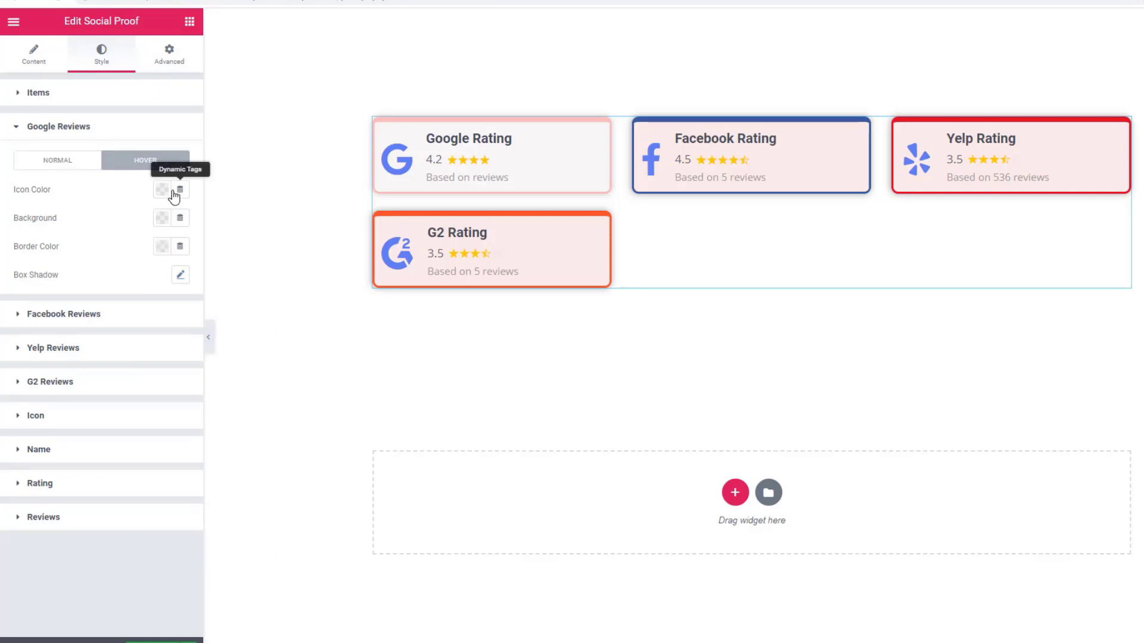
click(162, 190)
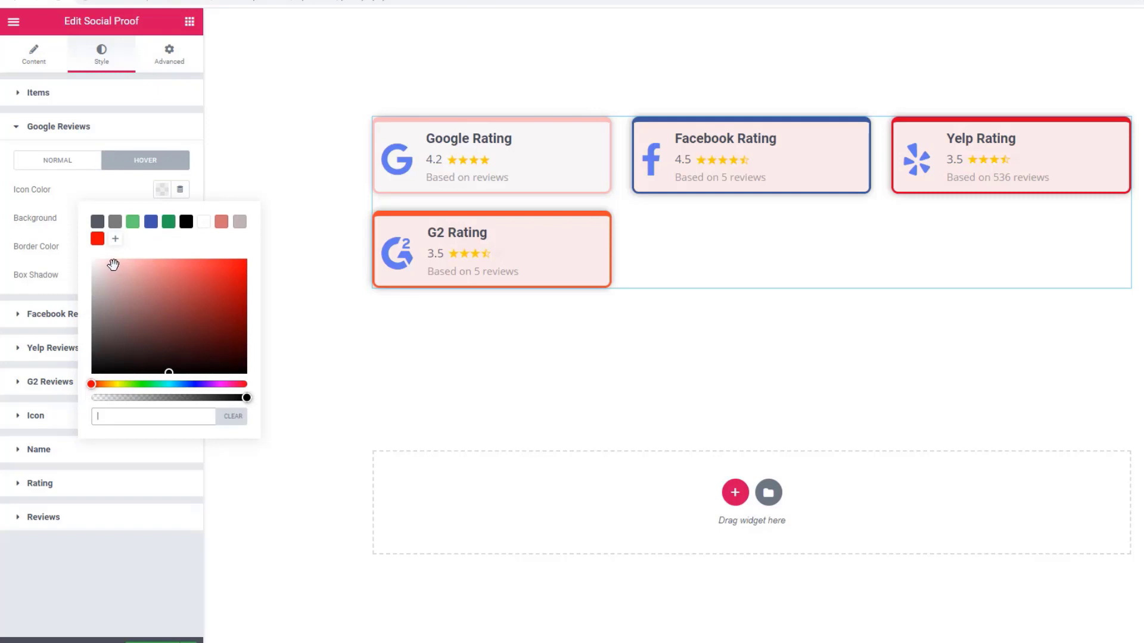
mouse_move(112, 264)
mouse_down()
mouse_move(99, 266)
mouse_move(93, 291)
mouse_up()
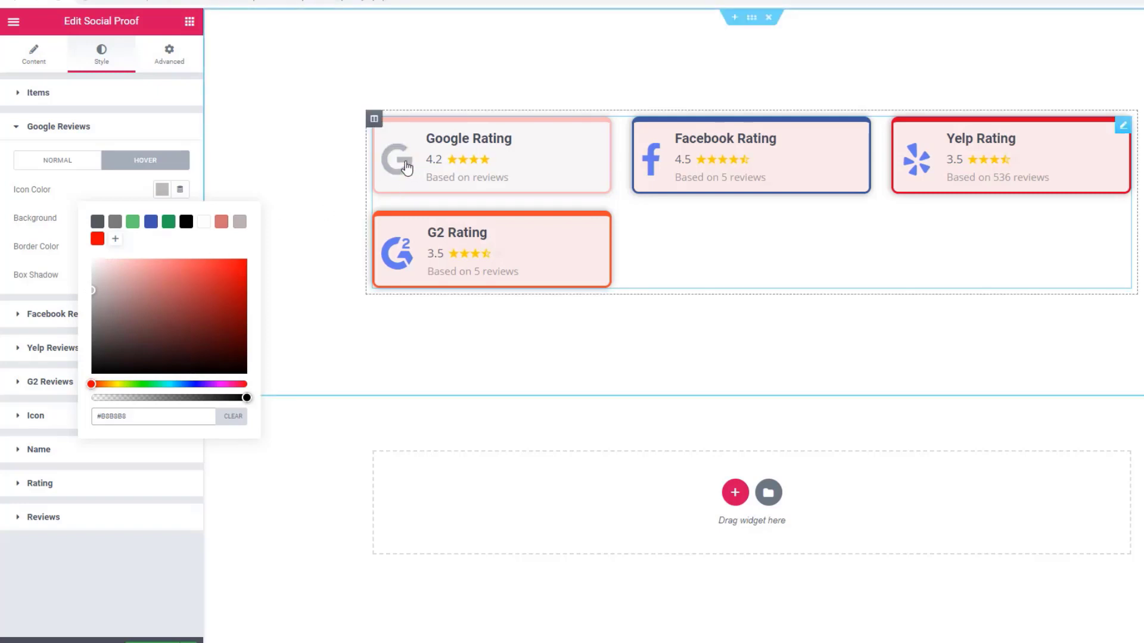
click(132, 195)
Step: Give the Google Reviews card's hover state a light grey background, a salmon border color and a box shadow
click(162, 218)
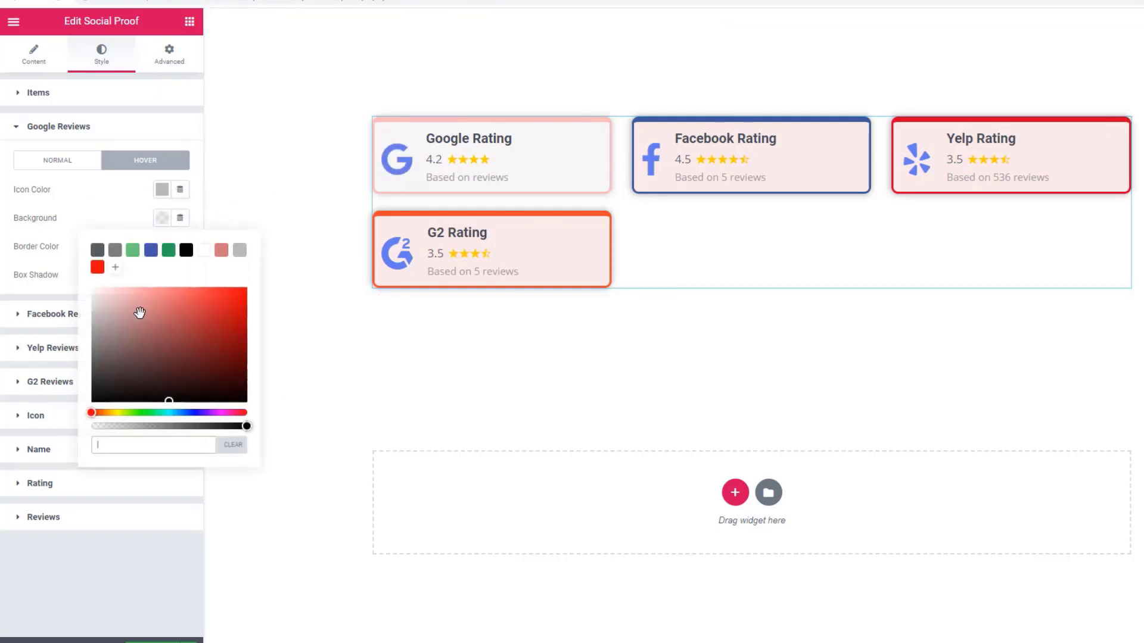
click(70, 169)
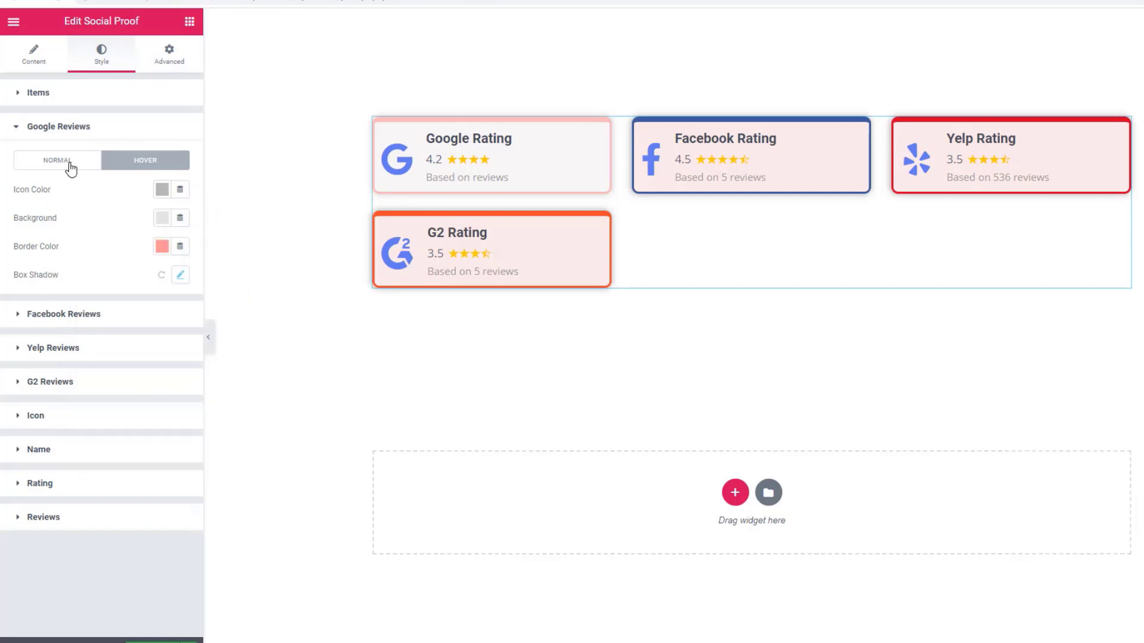
click(70, 168)
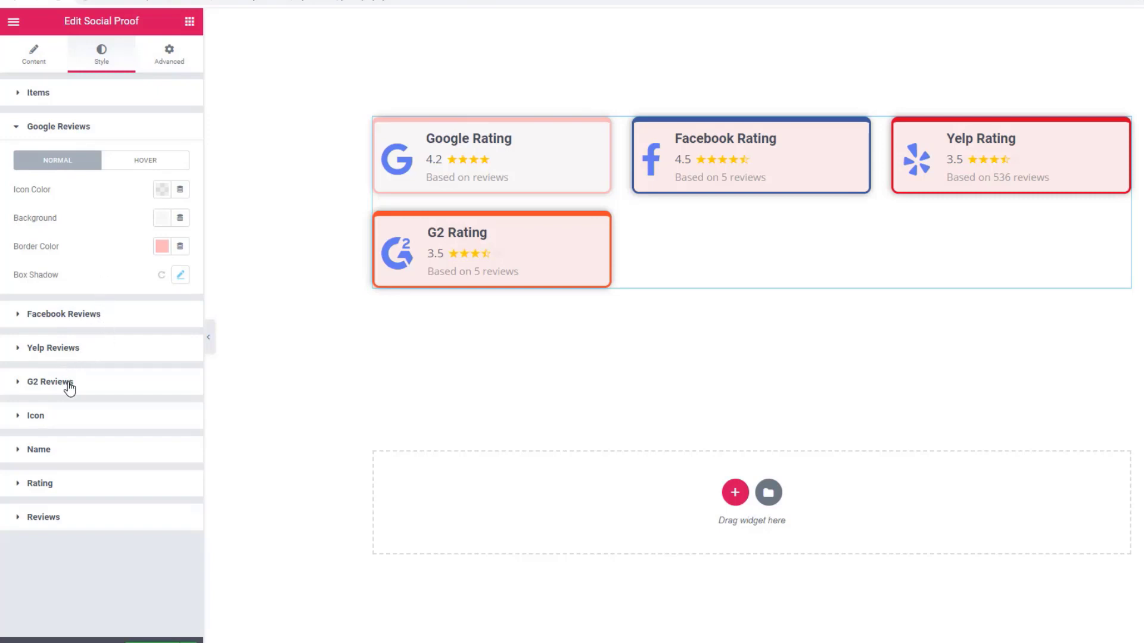
click(76, 316)
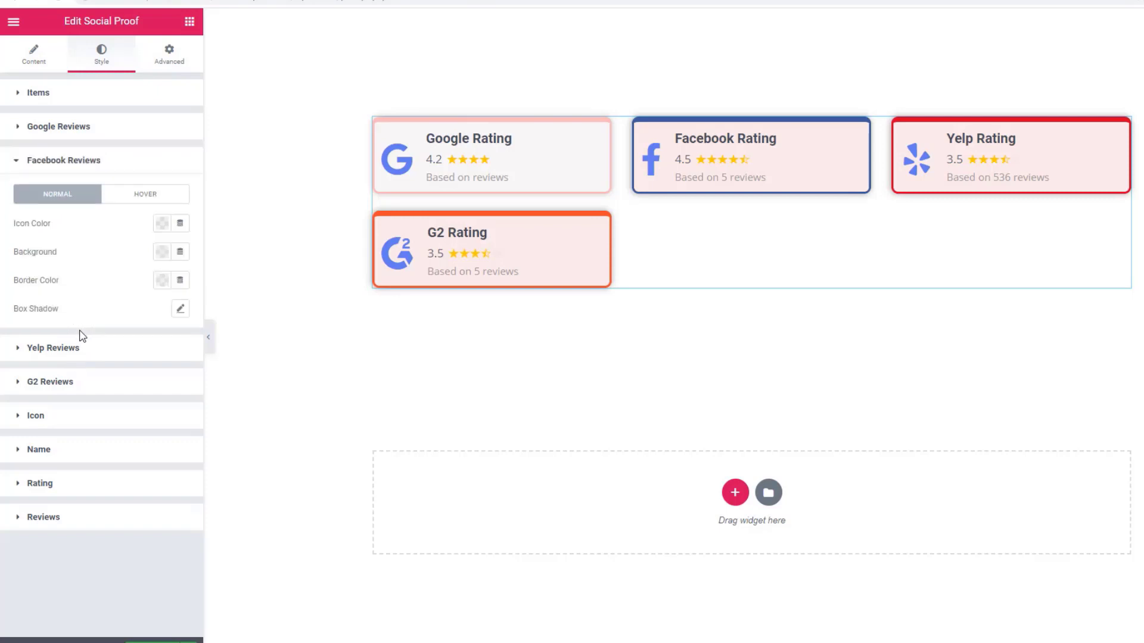
click(75, 349)
click(70, 386)
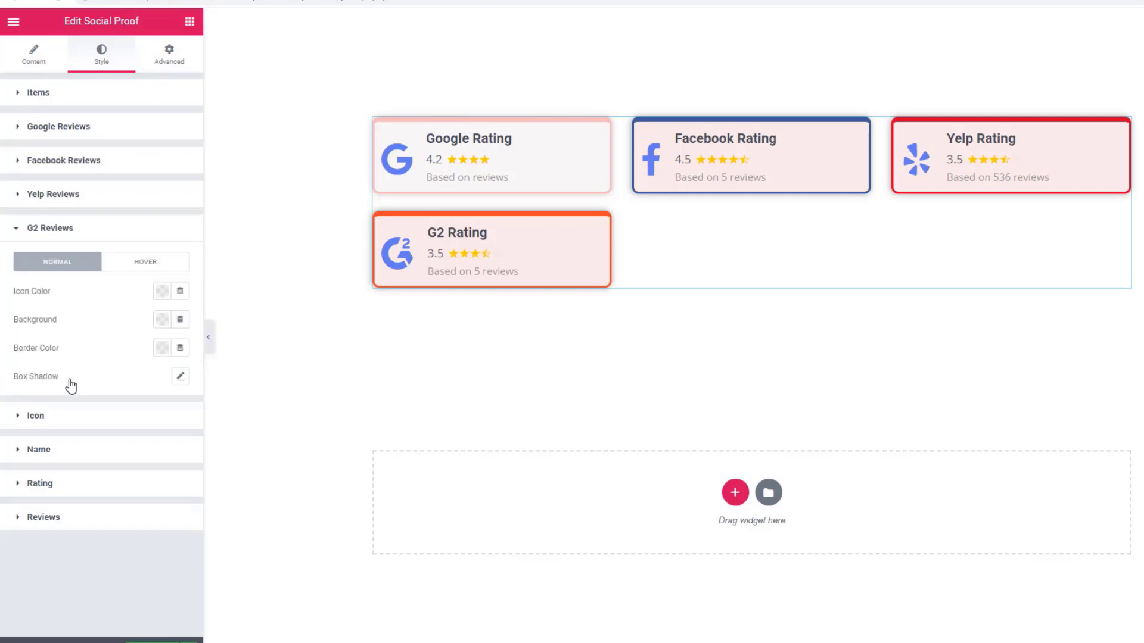
Step: Set the spacing between the icons and the review text to 11 in the Icon style settings
click(57, 420)
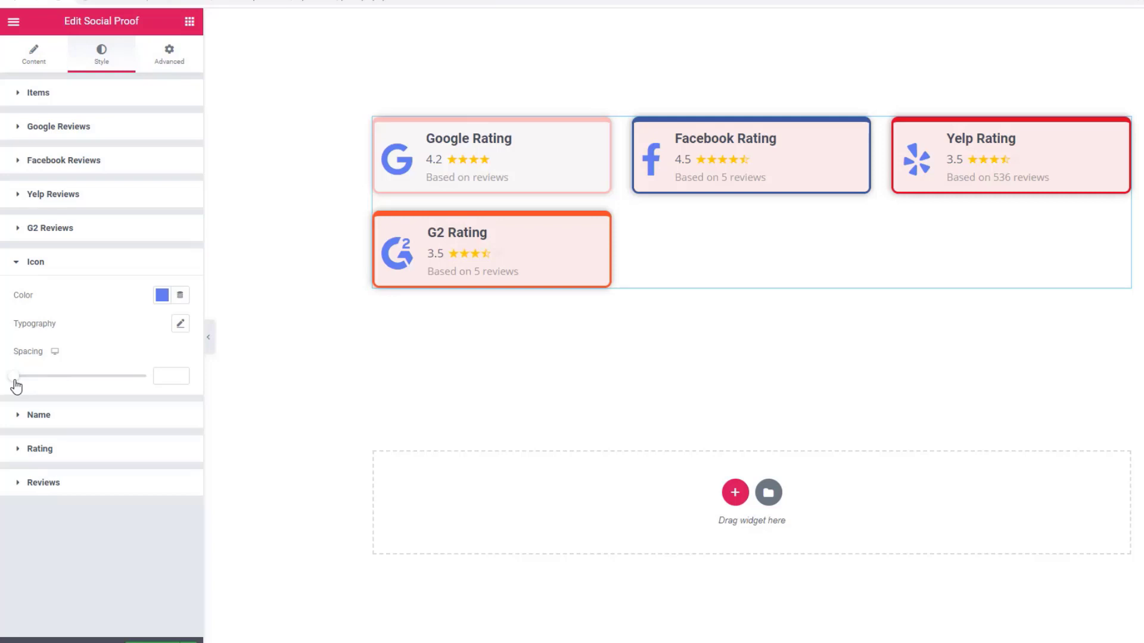
drag(15, 381, 29, 383)
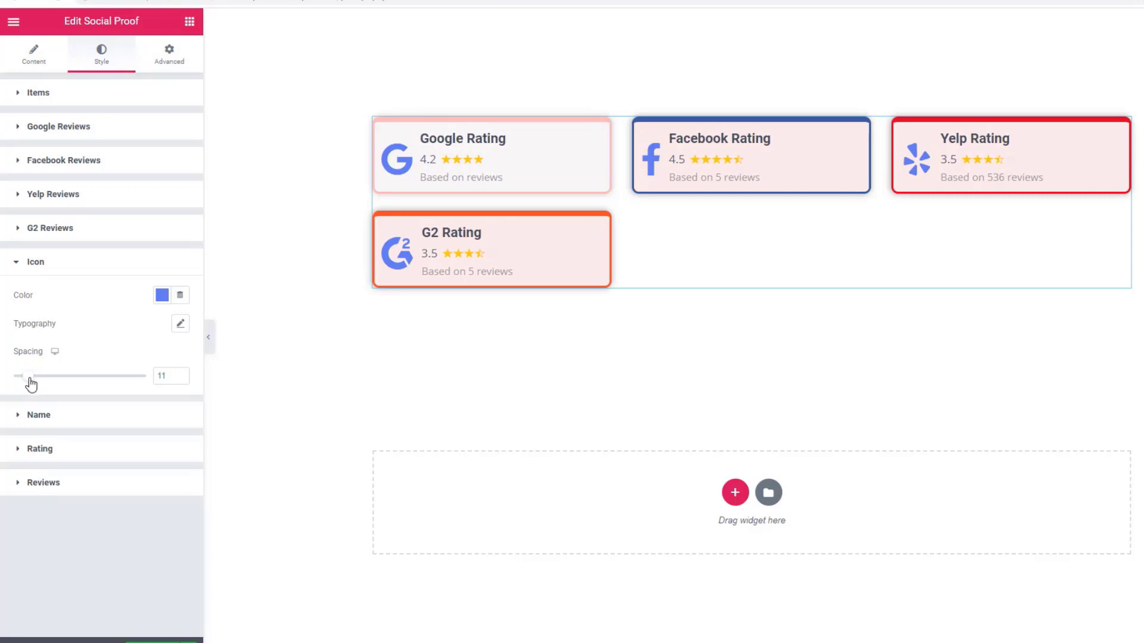
Step: Set the review names' color to grey #898484 and slightly increase the spacing below them
click(30, 417)
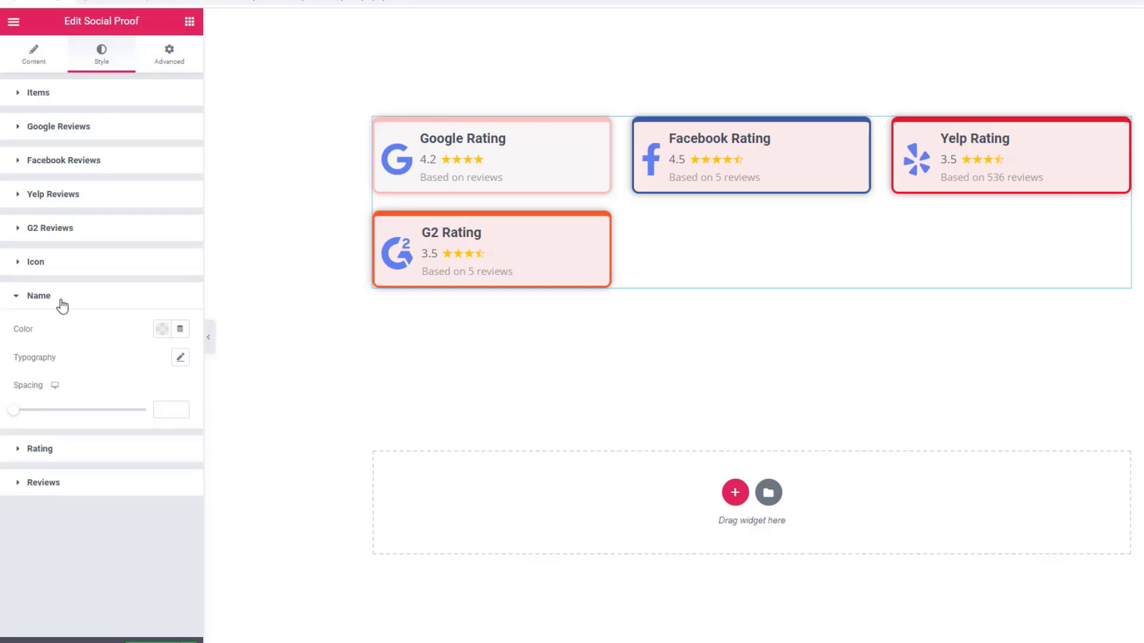
click(59, 264)
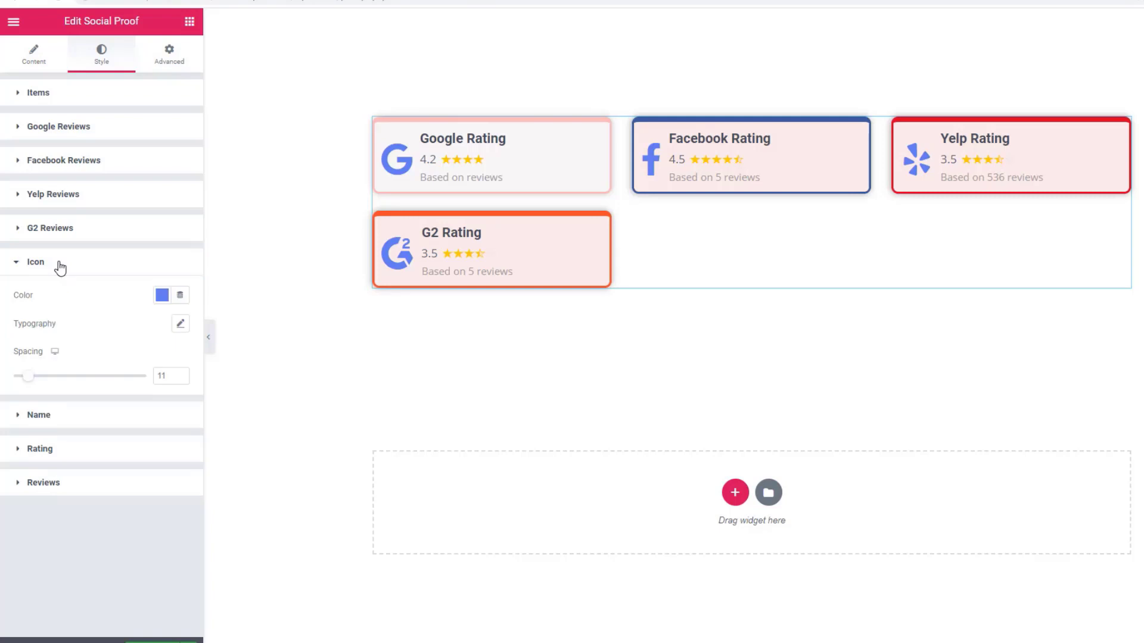
click(60, 265)
click(58, 305)
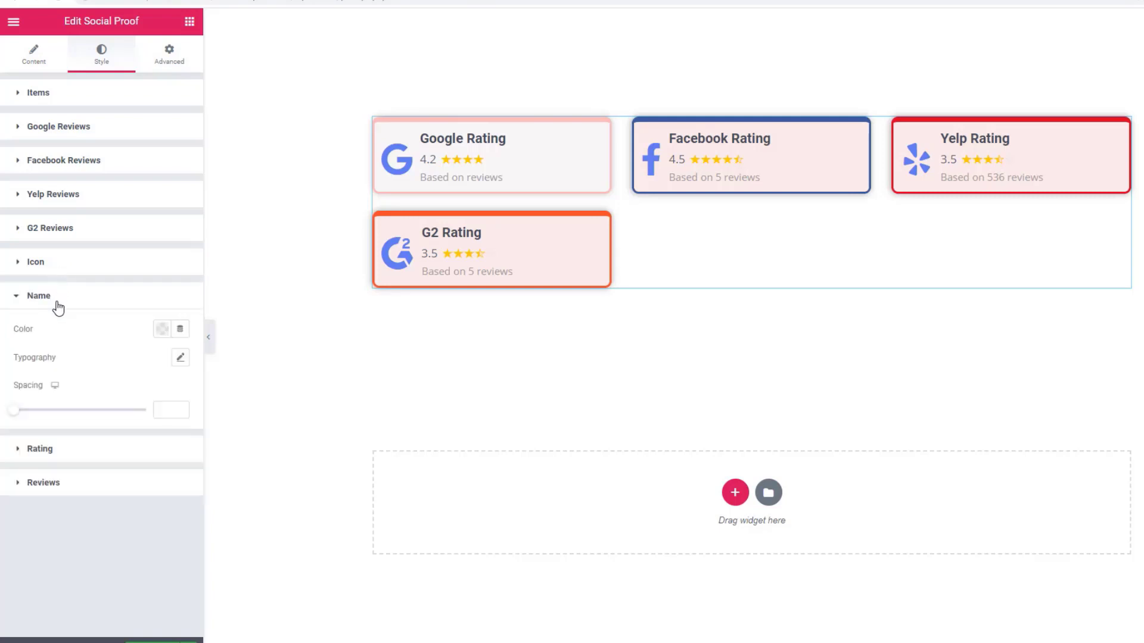
click(58, 305)
click(57, 305)
click(160, 329)
mouse_move(136, 411)
mouse_down()
mouse_move(153, 421)
mouse_move(145, 435)
mouse_move(160, 430)
mouse_move(126, 444)
mouse_move(127, 425)
mouse_move(109, 475)
mouse_move(93, 472)
mouse_move(89, 444)
mouse_move(107, 451)
mouse_move(112, 439)
mouse_move(103, 465)
mouse_move(96, 448)
mouse_up()
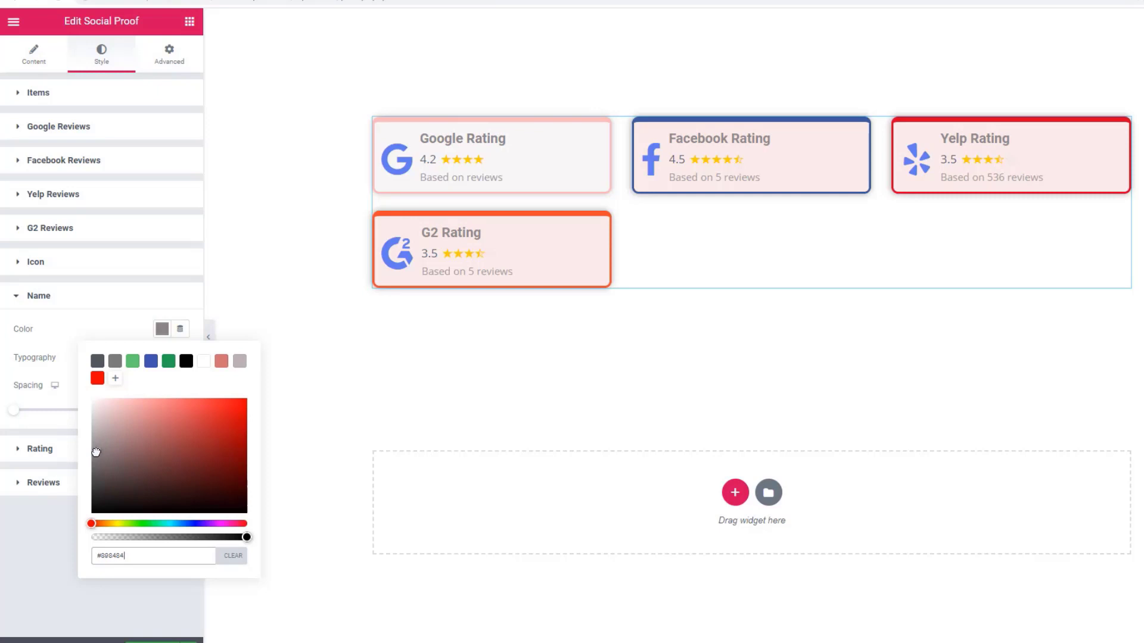
click(122, 331)
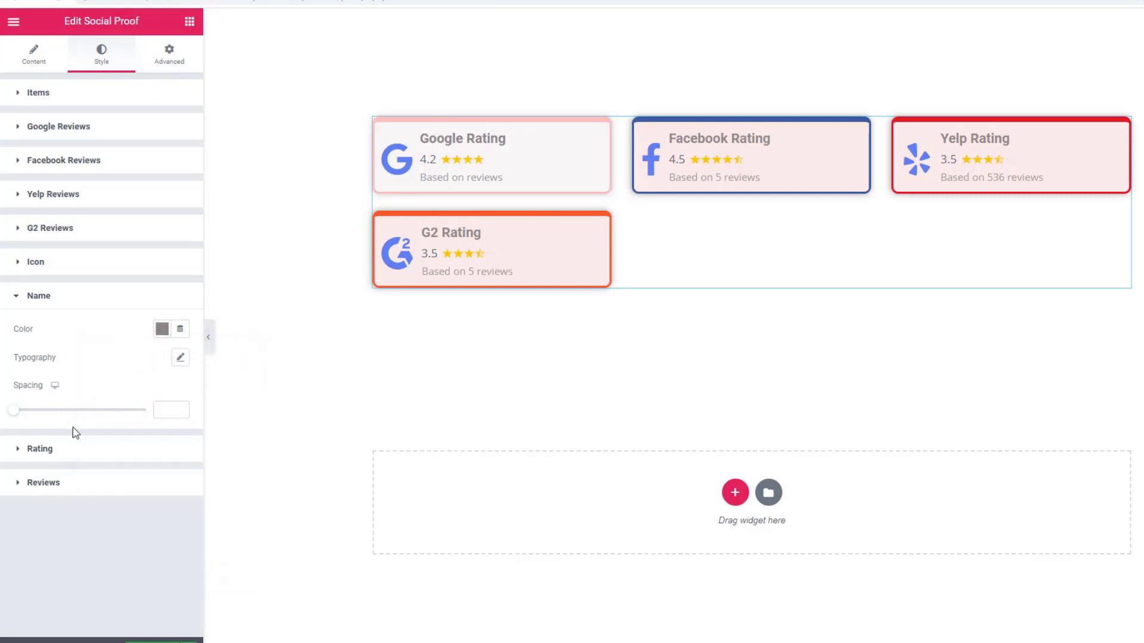
drag(15, 411, 26, 416)
Step: Set the inactive rating stars to a slightly darker light grey and the rating spacing to 14
click(39, 449)
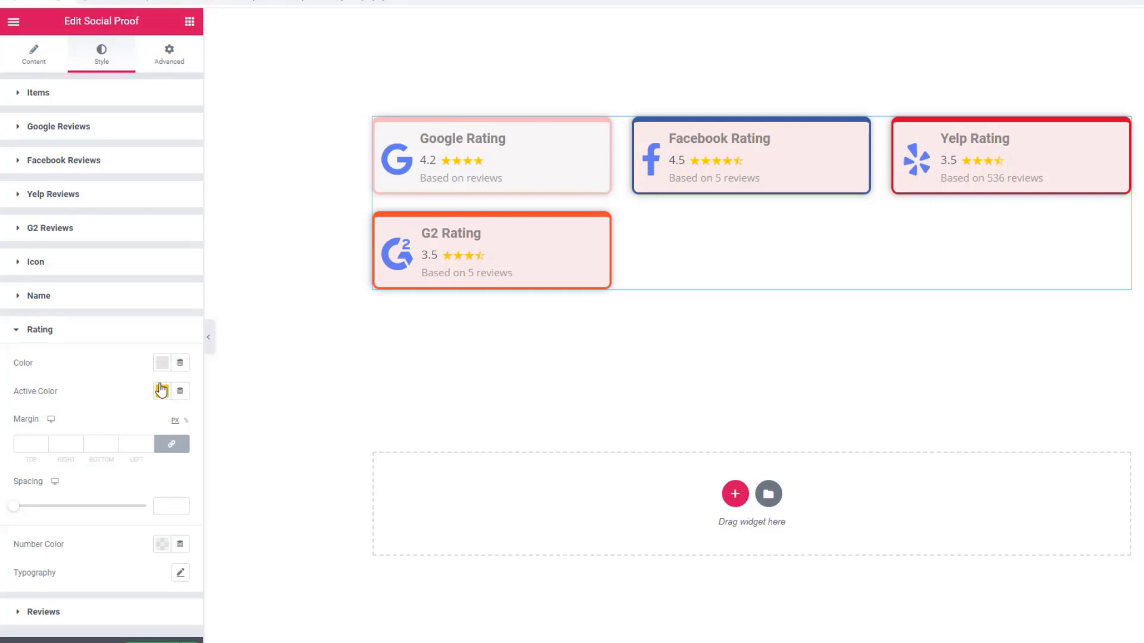
click(162, 363)
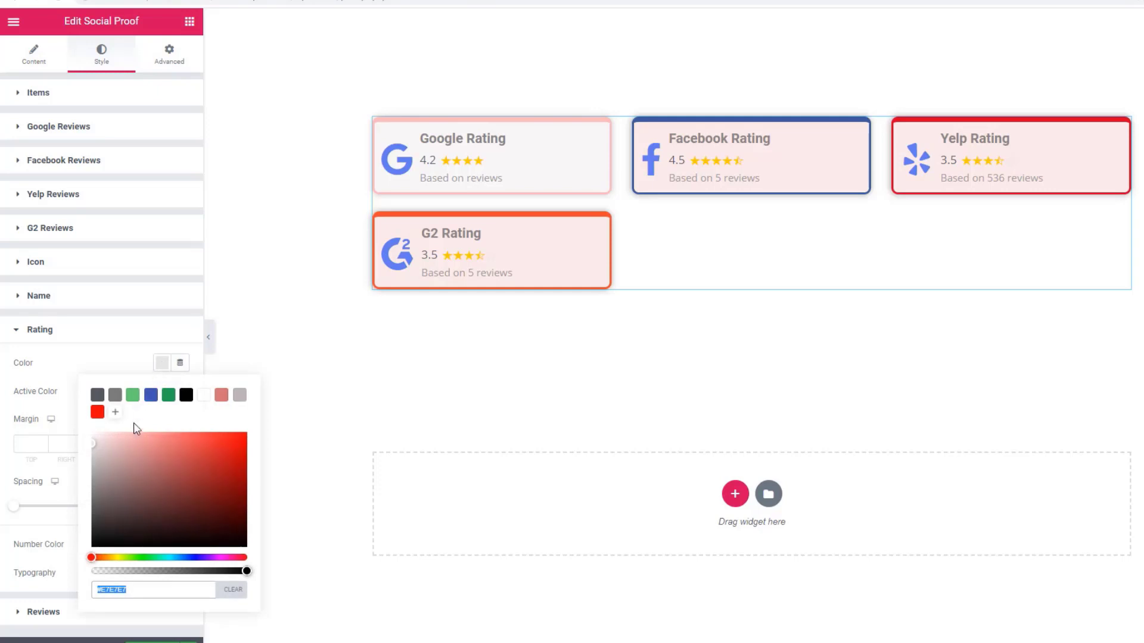
text(#D8D6D6)
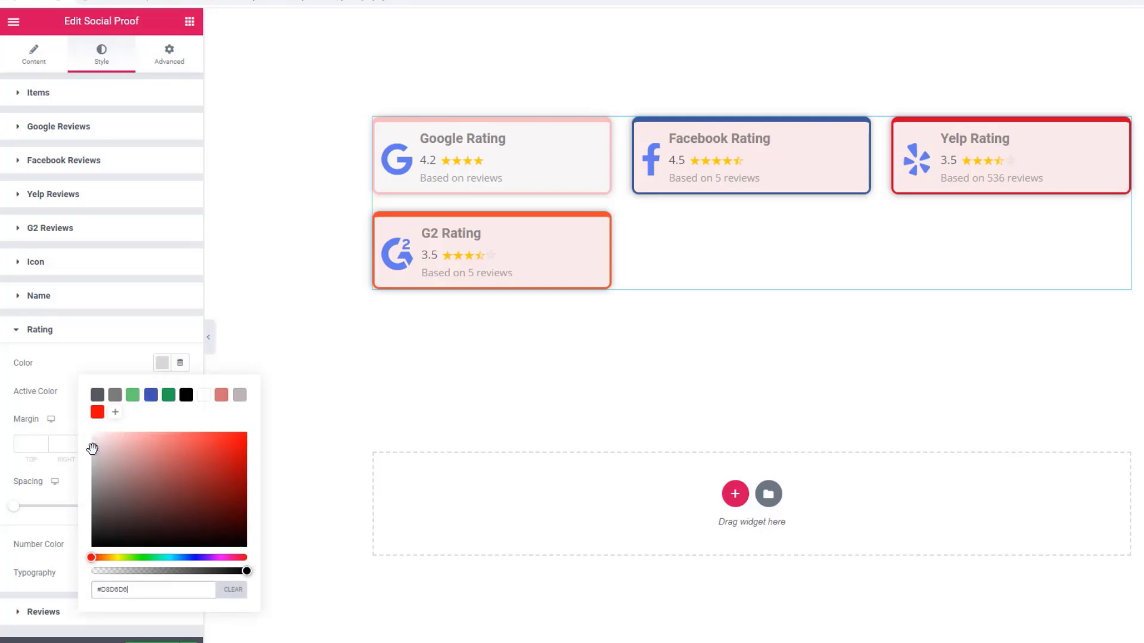
mouse_move(92, 448)
mouse_down()
mouse_move(87, 460)
mouse_move(81, 445)
mouse_move(76, 471)
mouse_move(79, 447)
mouse_up()
click(97, 362)
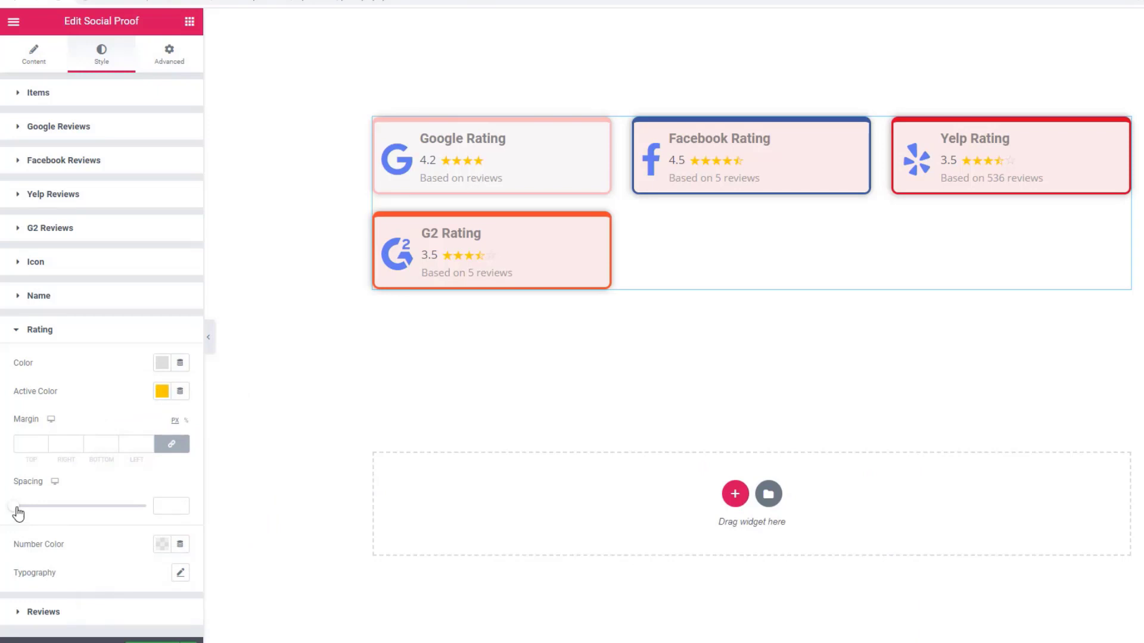
drag(18, 512, 36, 521)
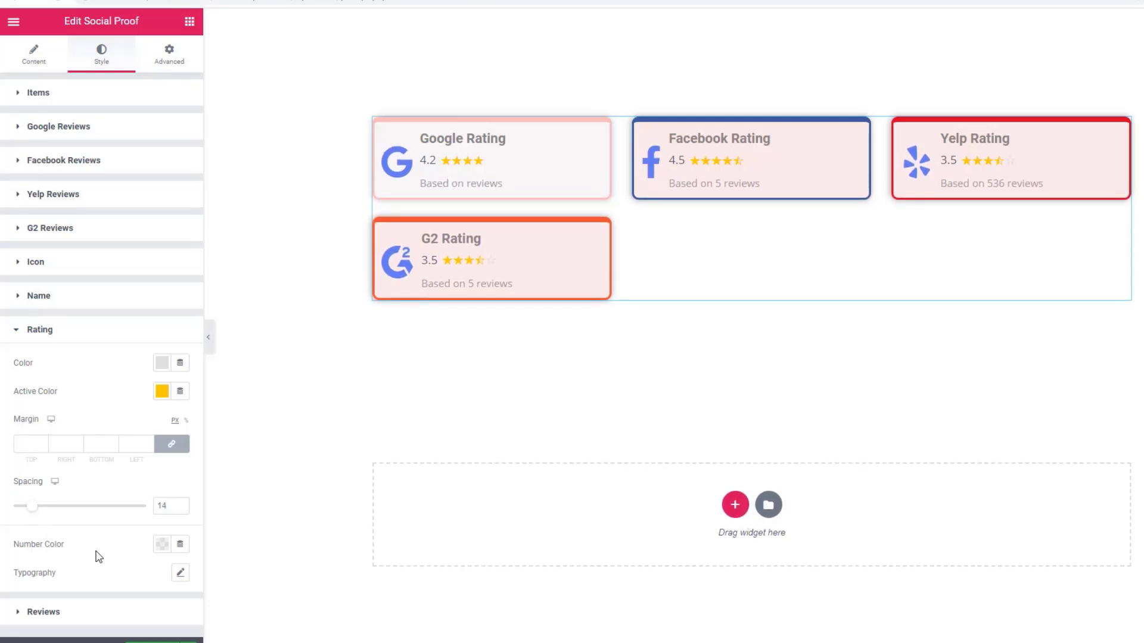
Step: Set the rating number color to grey in the Rating style settings
click(161, 544)
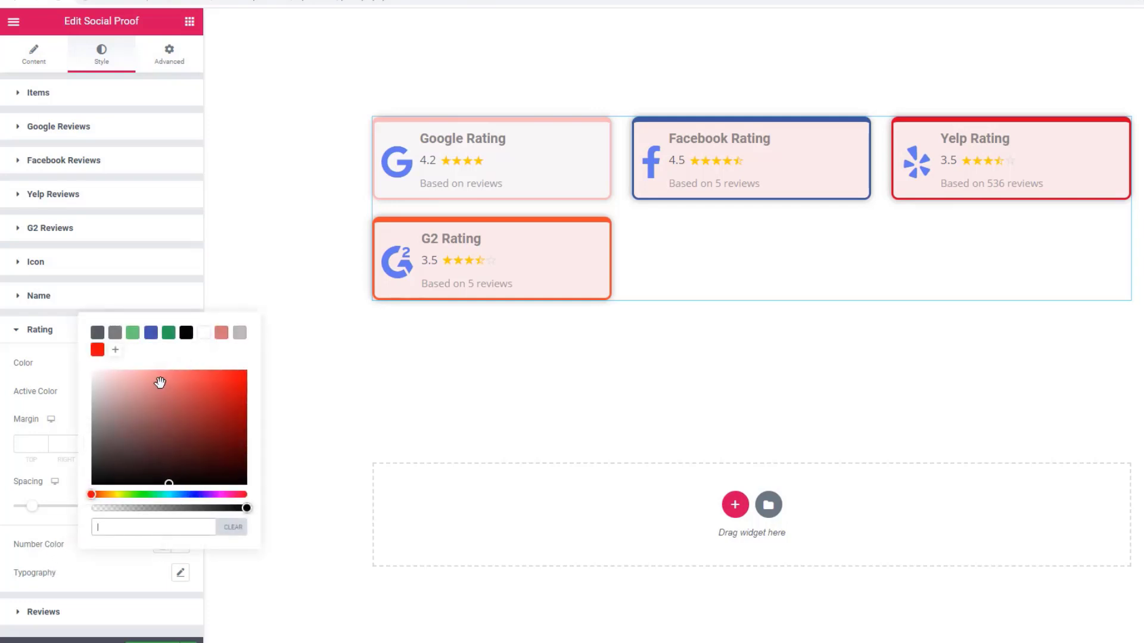
drag(160, 382, 77, 437)
click(77, 329)
Step: Set the reviews text color to a dark brownish grey
click(80, 374)
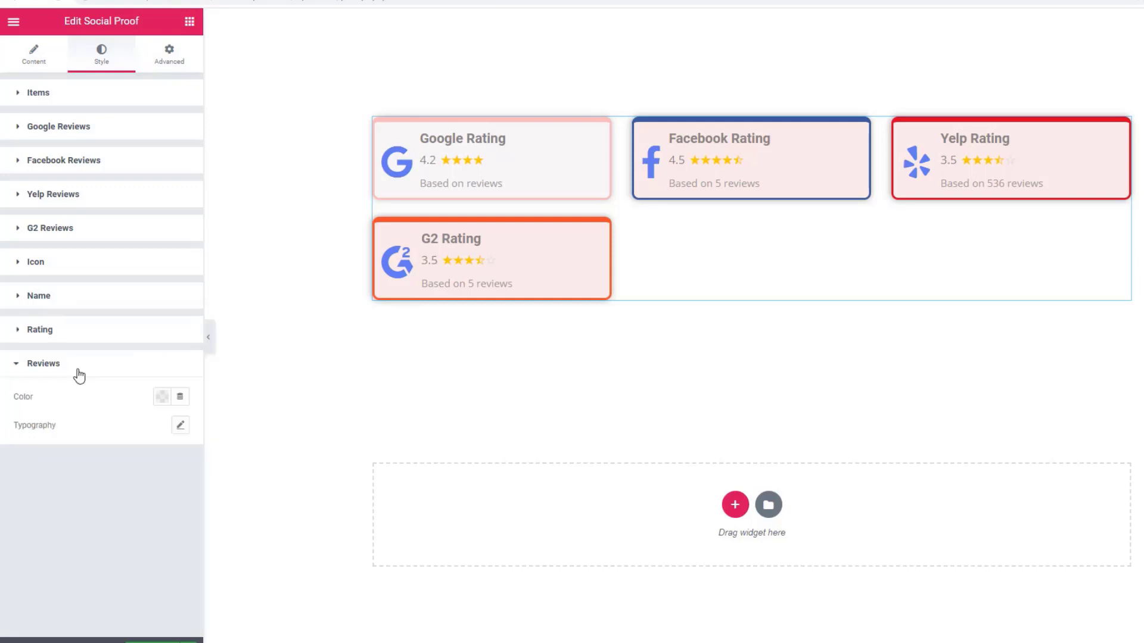
click(162, 397)
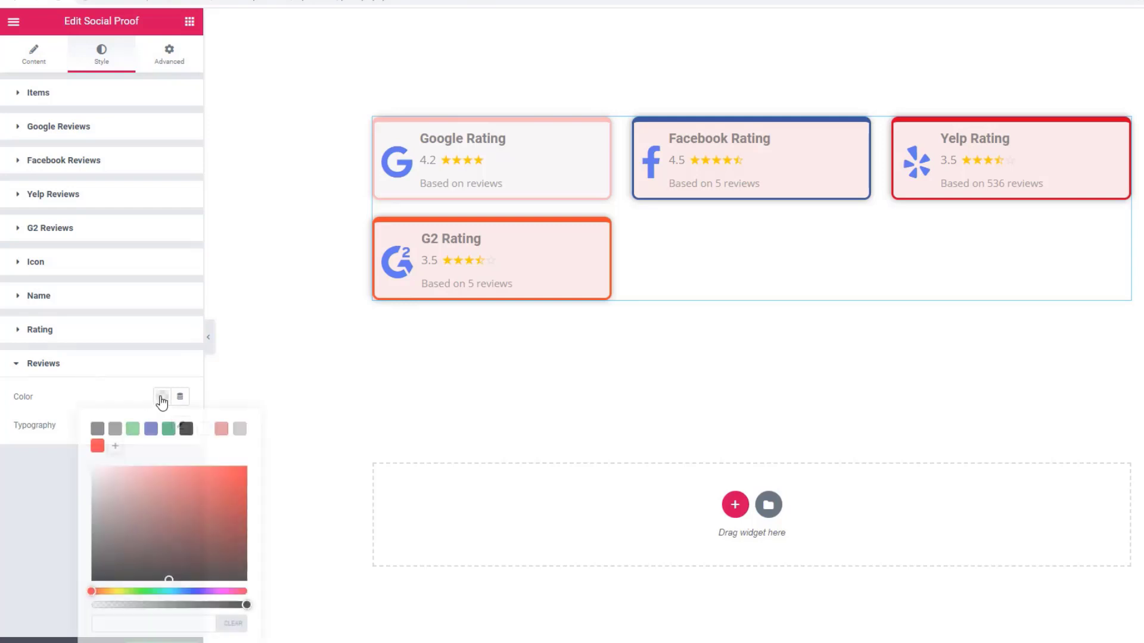
drag(233, 526, 117, 536)
drag(118, 536, 122, 540)
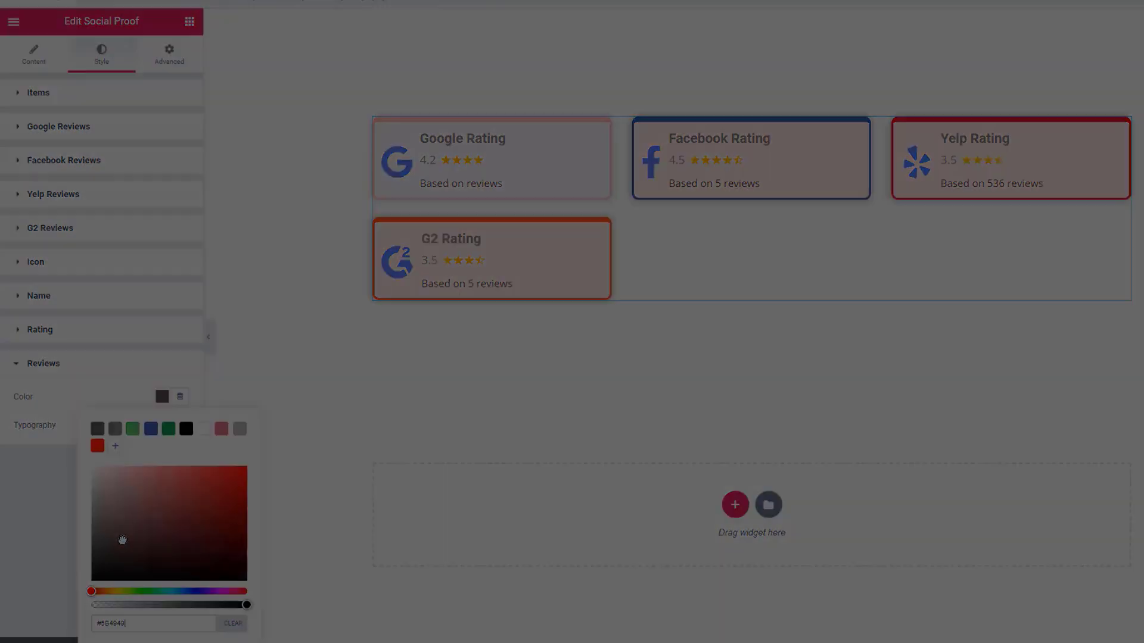